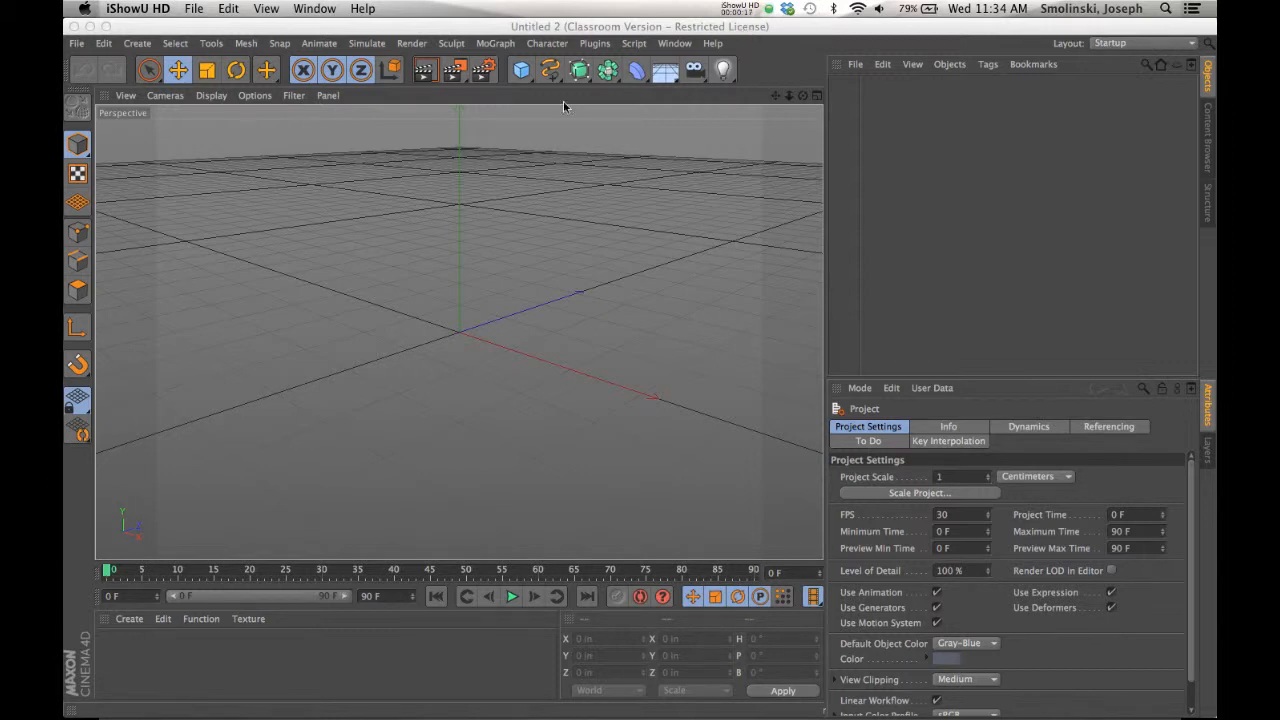
- Create a cube as an editable polygon object and add a HyperNURBS object to the scene
click(520, 70)
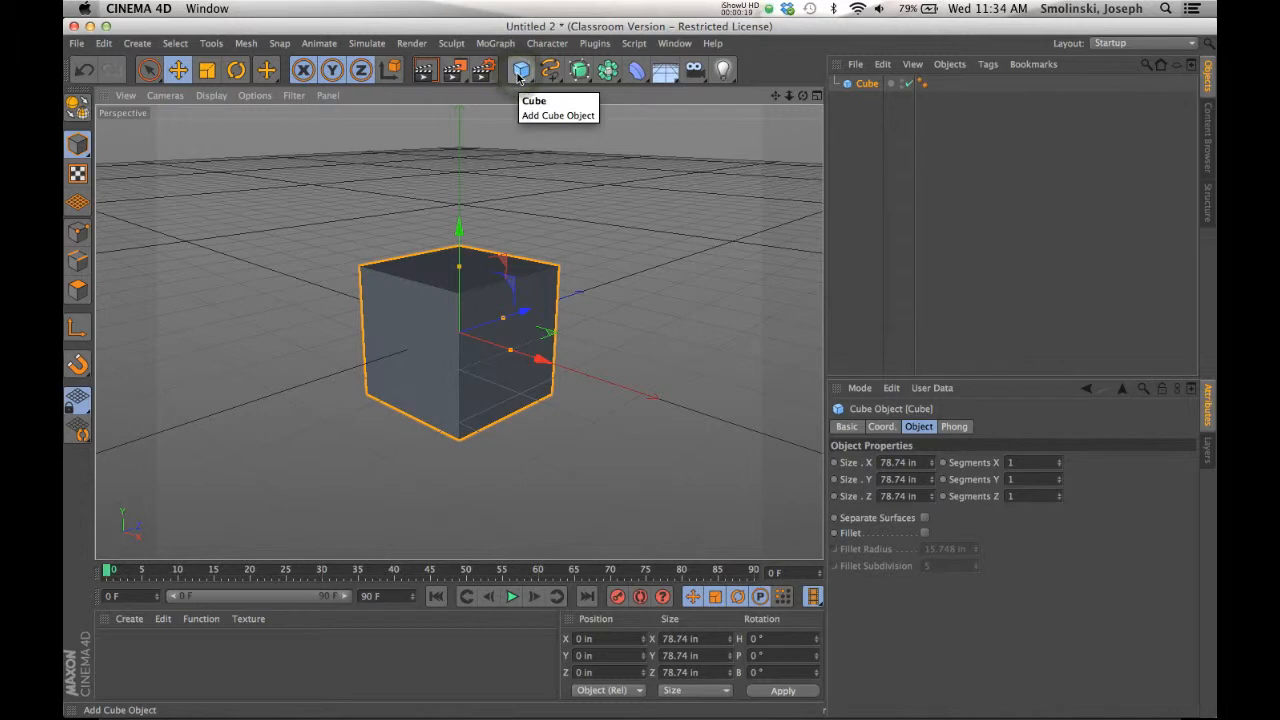
click(79, 106)
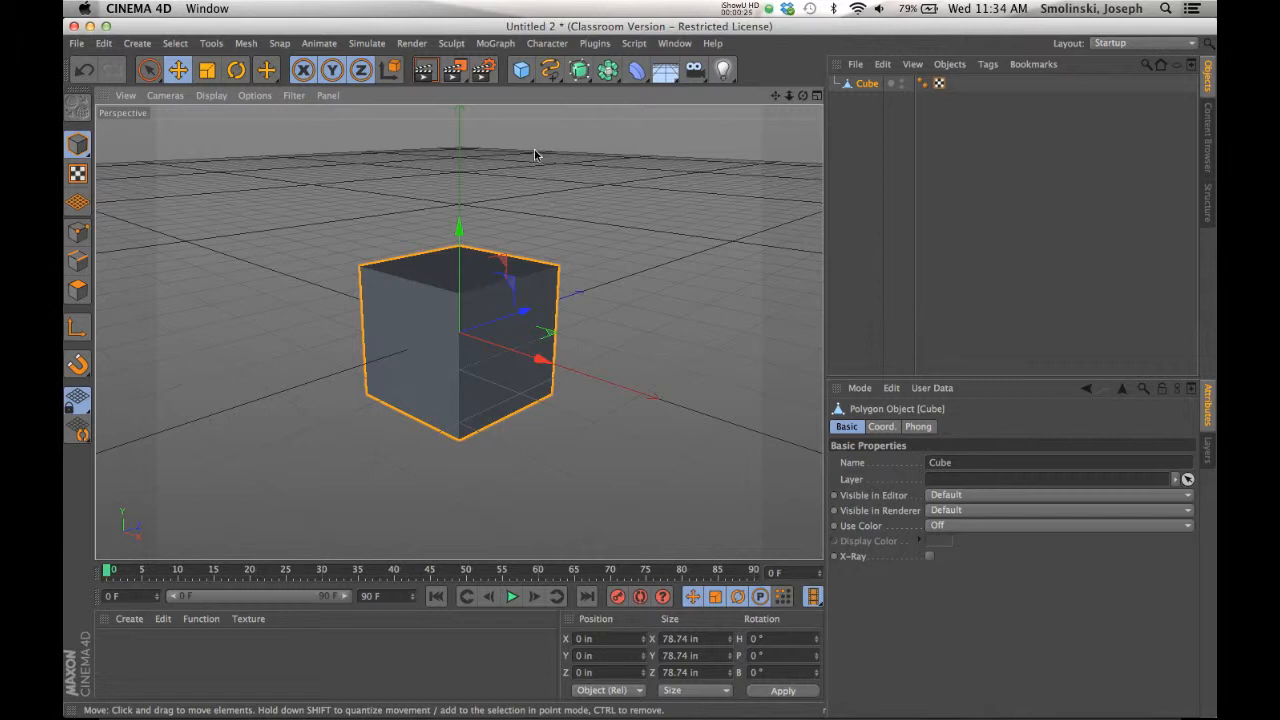
click(578, 72)
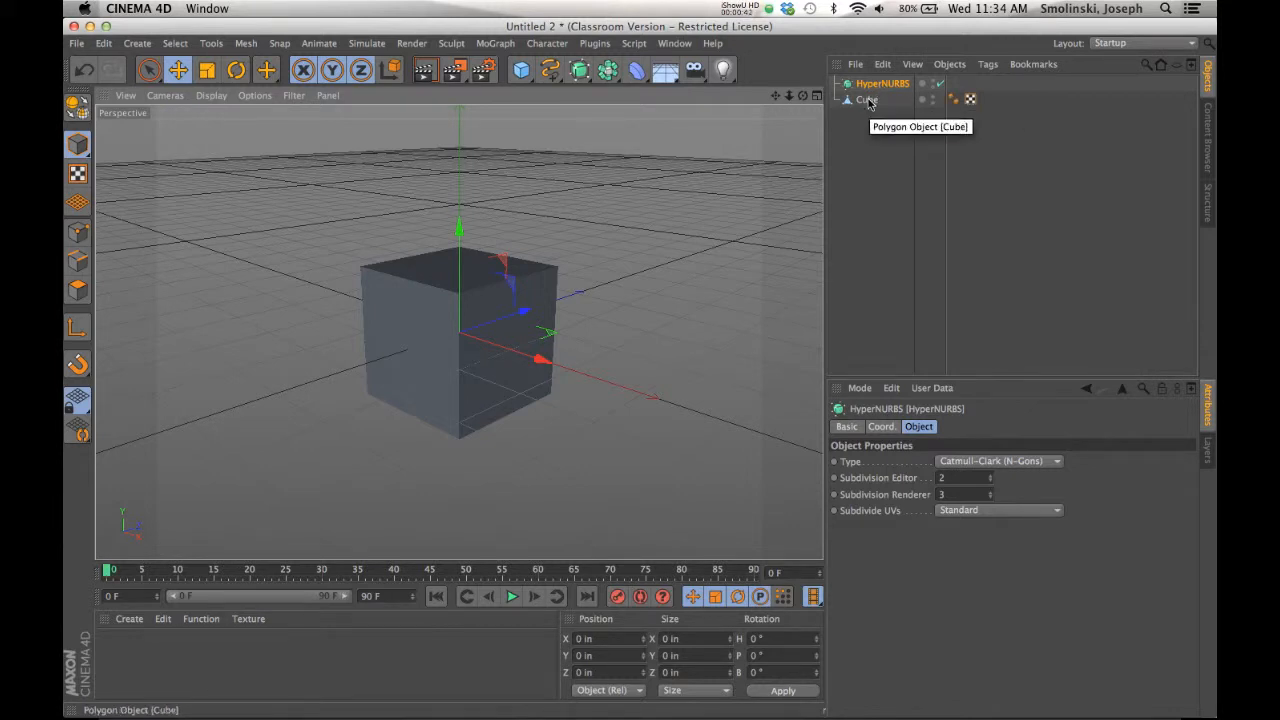
click(584, 76)
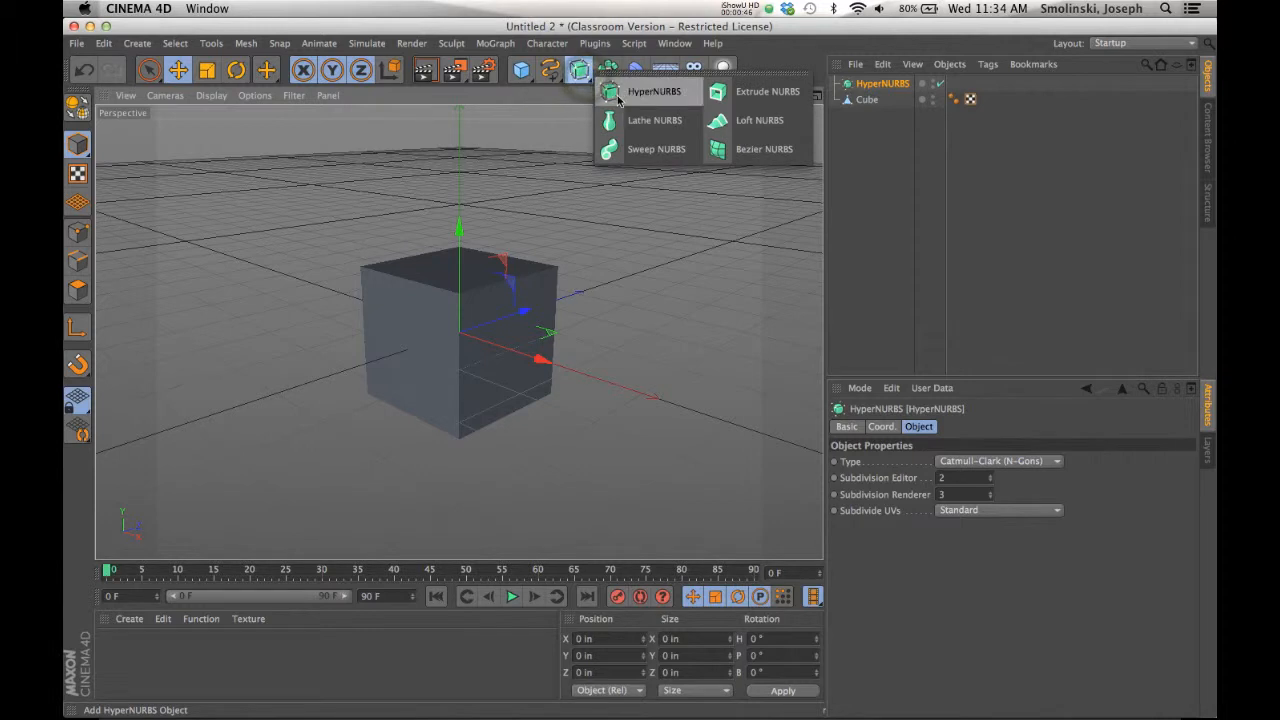
click(618, 99)
click(881, 87)
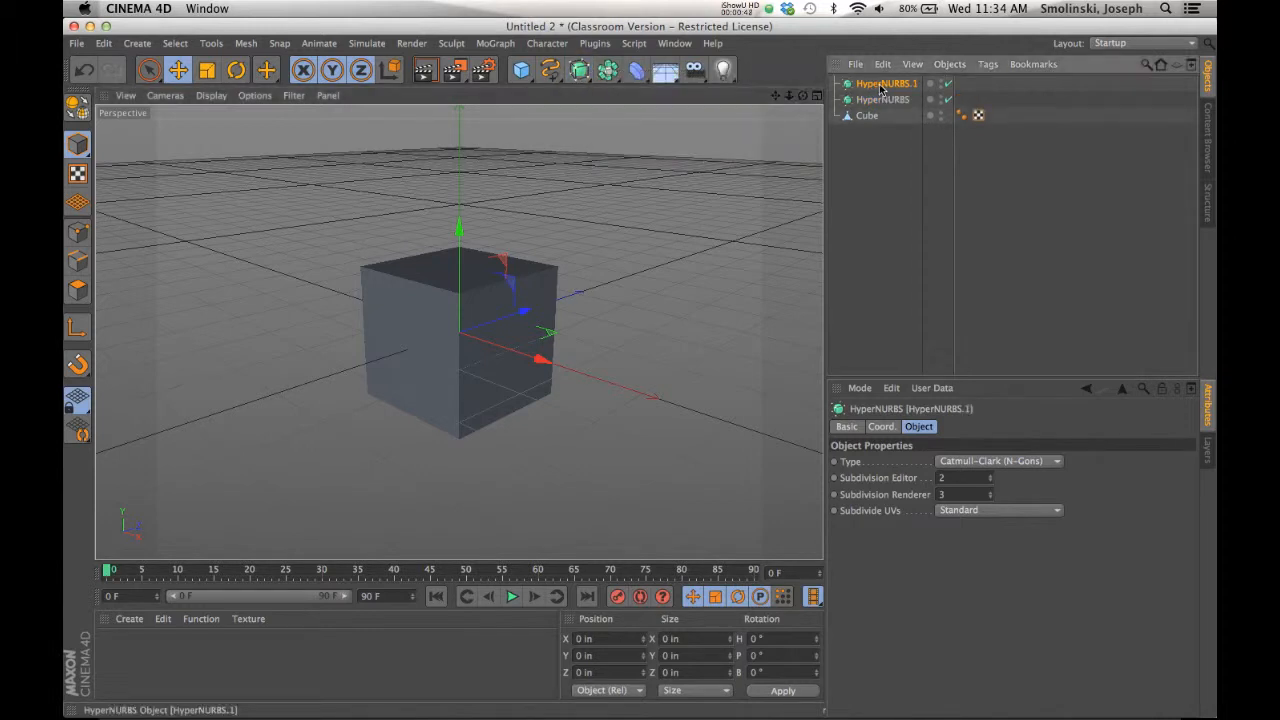
key(Delete)
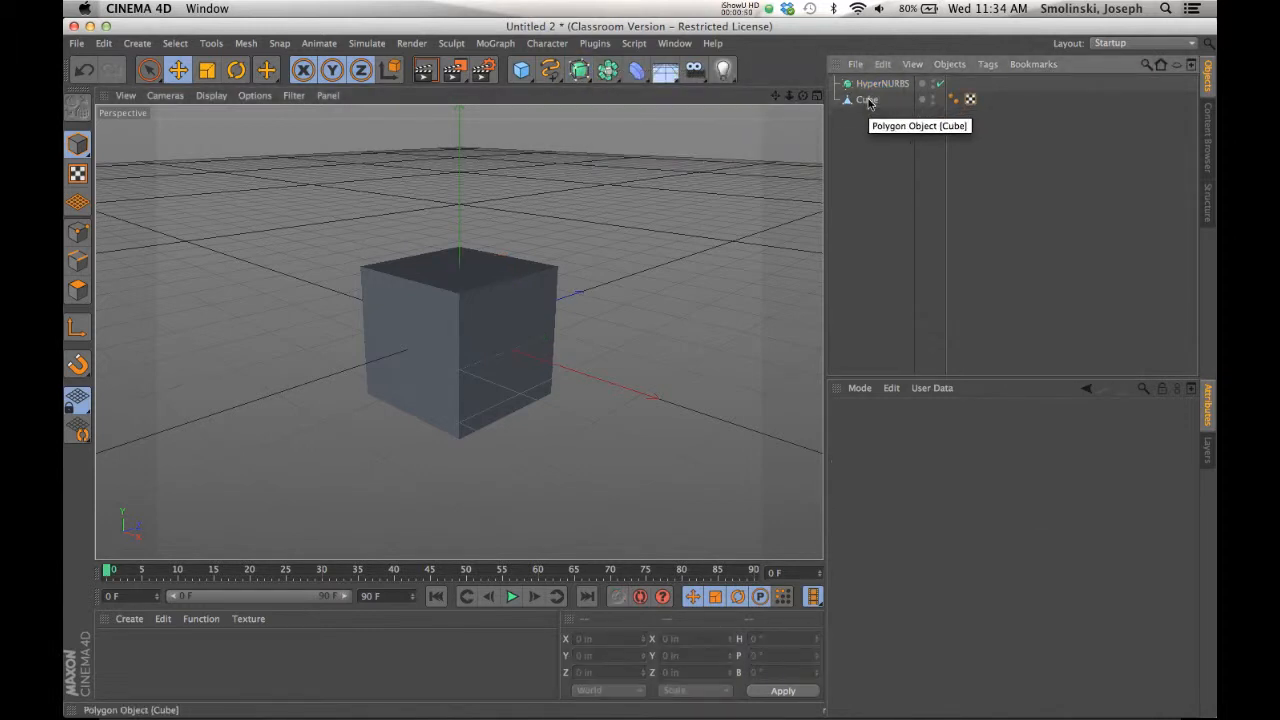
- Nest the cube under the HyperNURBS and raise its top polygon until the side faces are about 110 in tall
drag(869, 103, 882, 86)
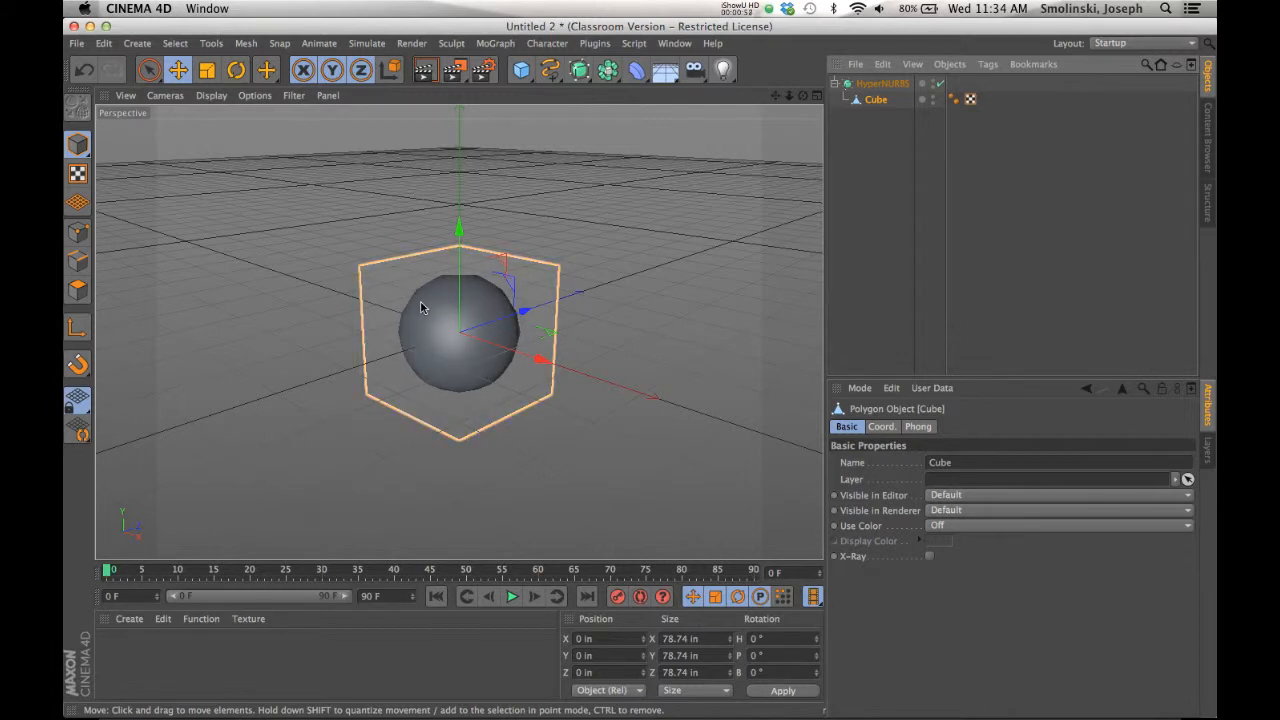
click(79, 289)
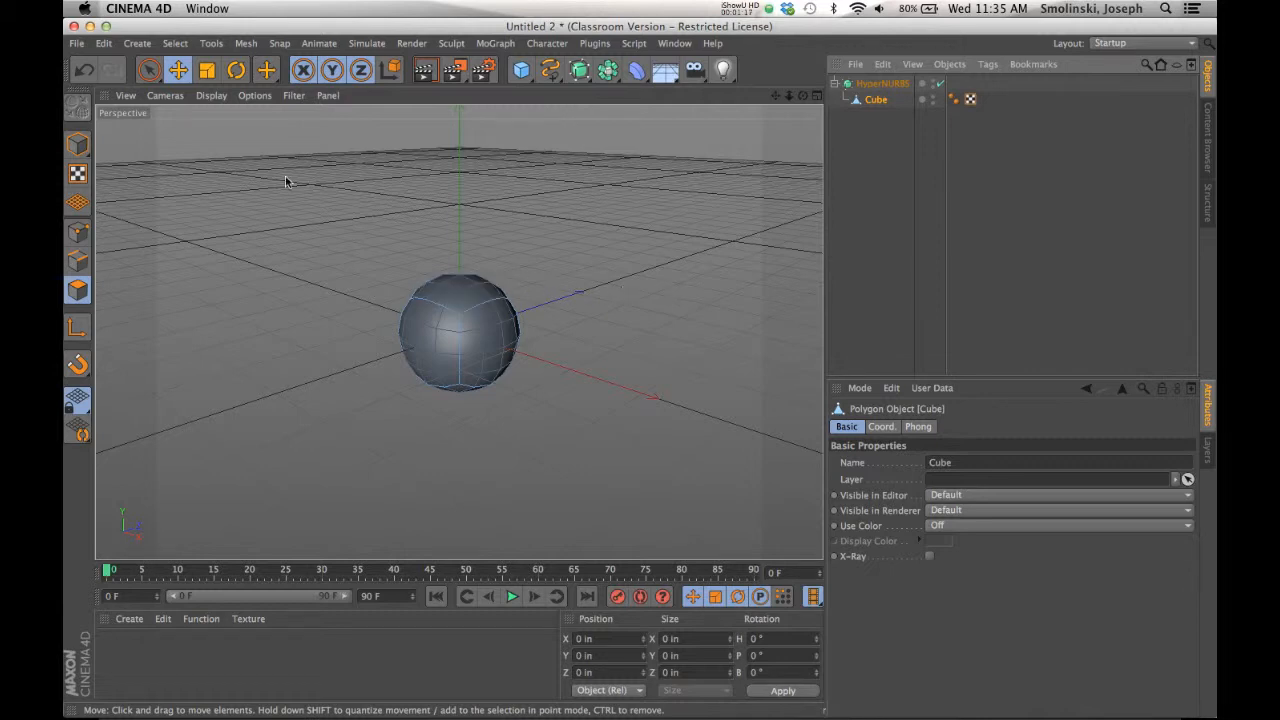
click(149, 70)
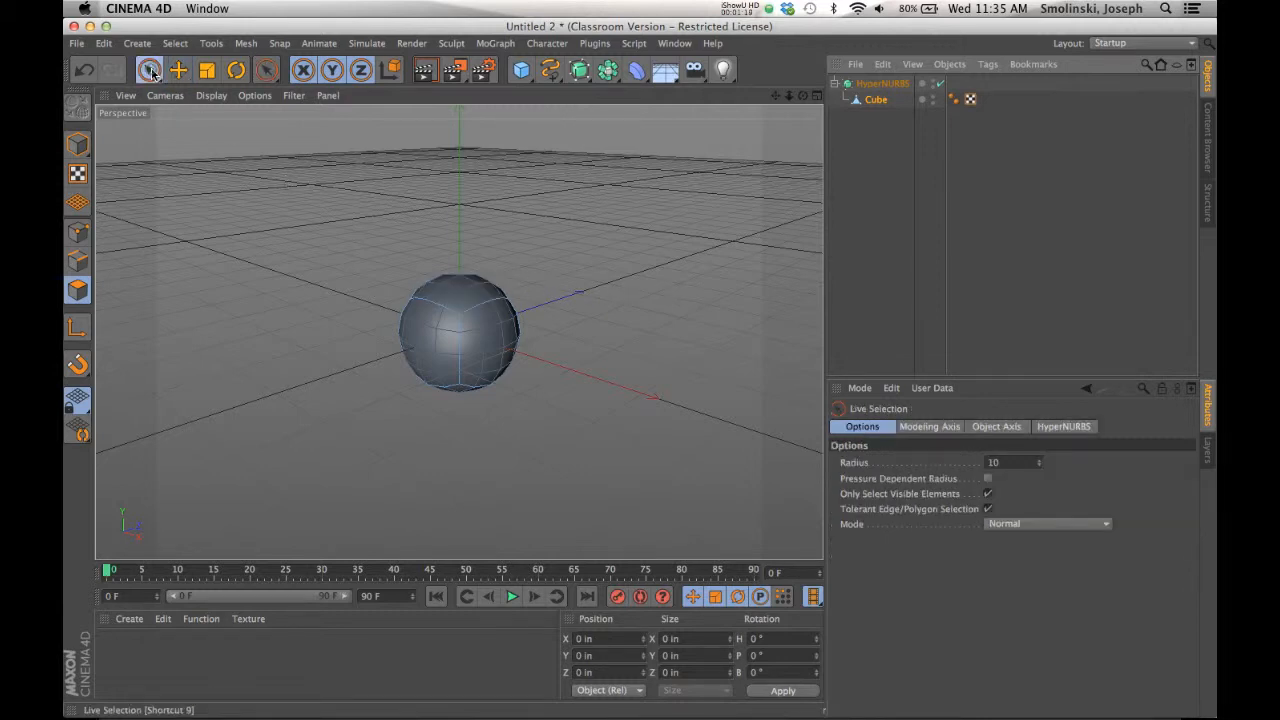
click(460, 283)
drag(461, 178, 466, 124)
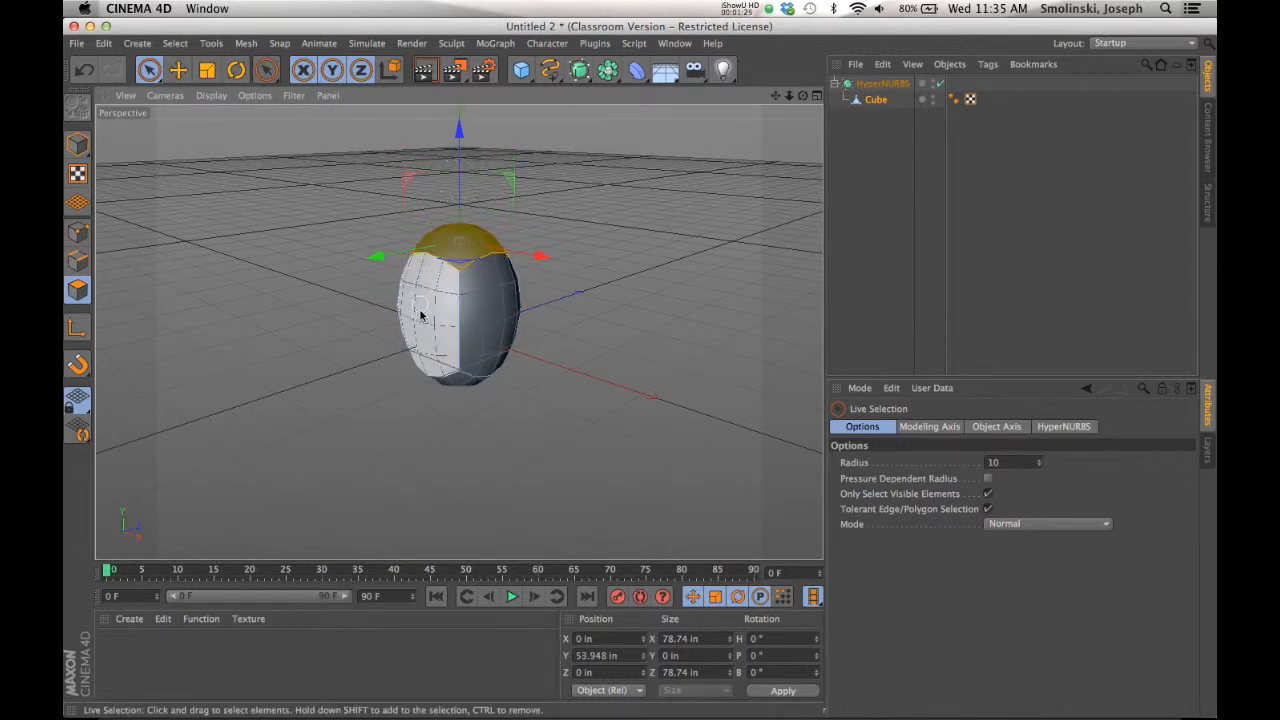
- Extrude the cube's front side polygon outward by about 58 in
click(421, 316)
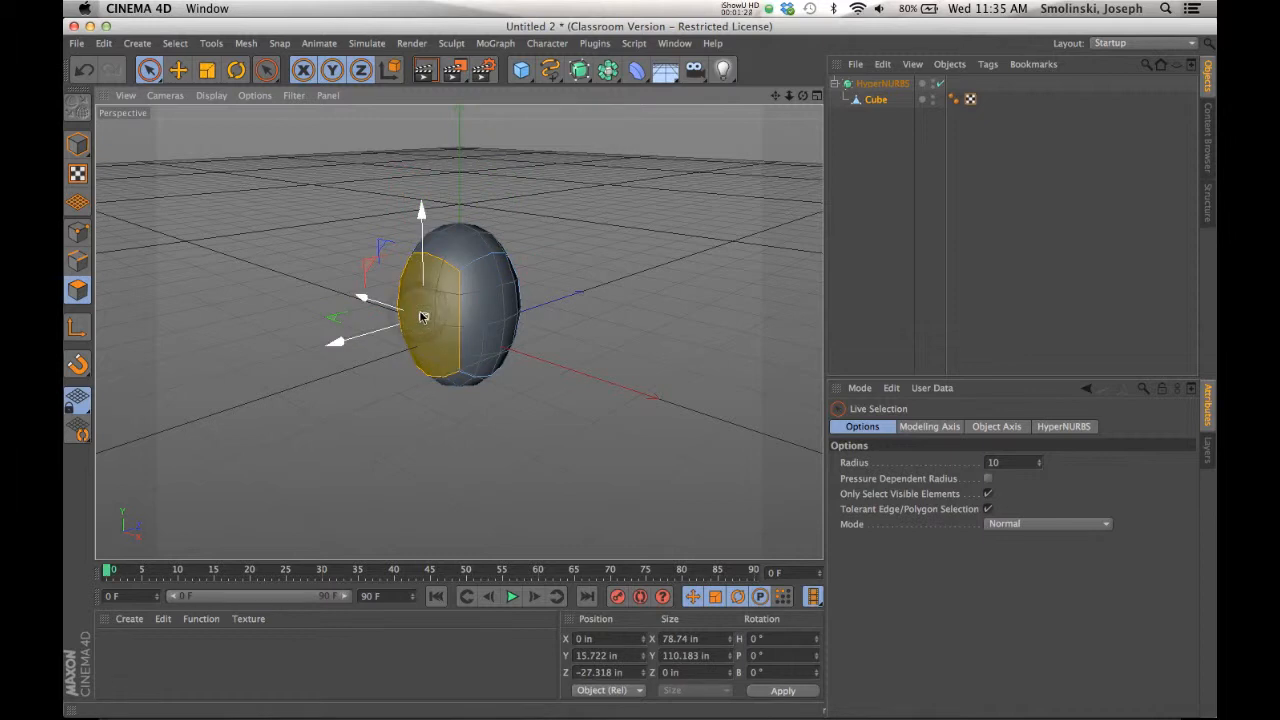
key(d)
drag(584, 244, 620, 232)
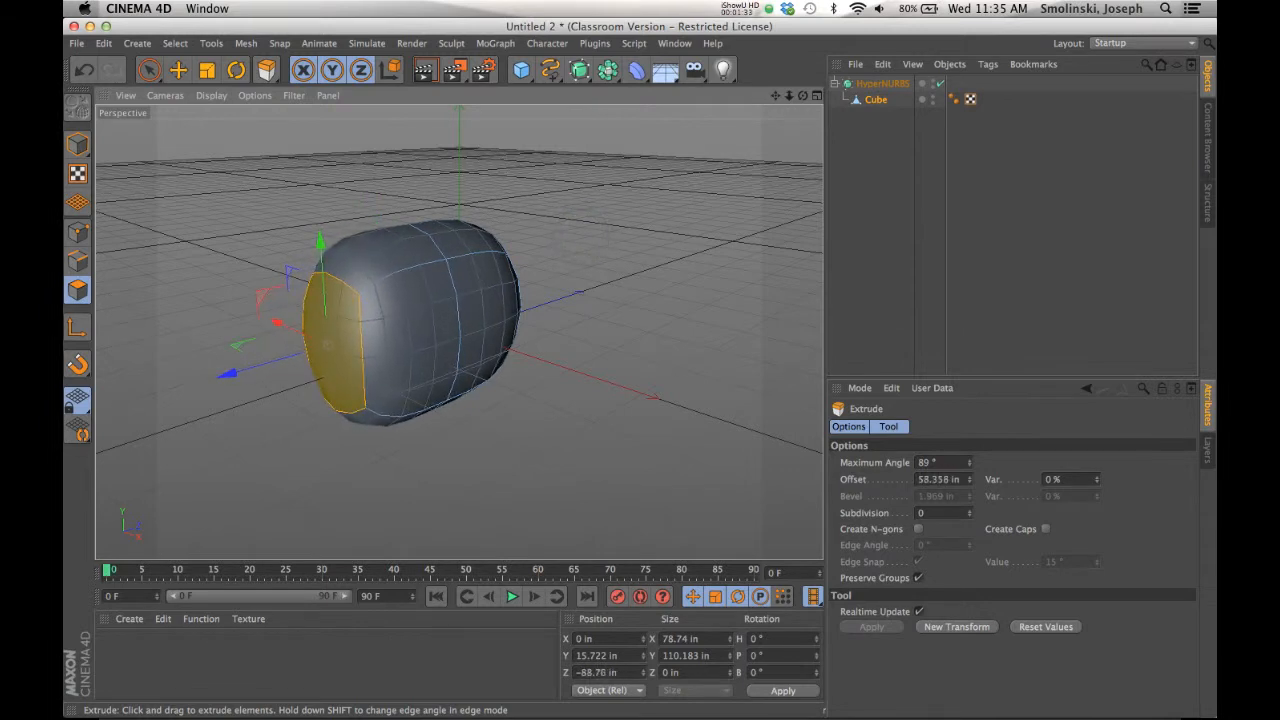
- Scale the extruded end polygon down to about 55% and rotate it to face diagonally upward
click(207, 69)
drag(235, 180, 213, 463)
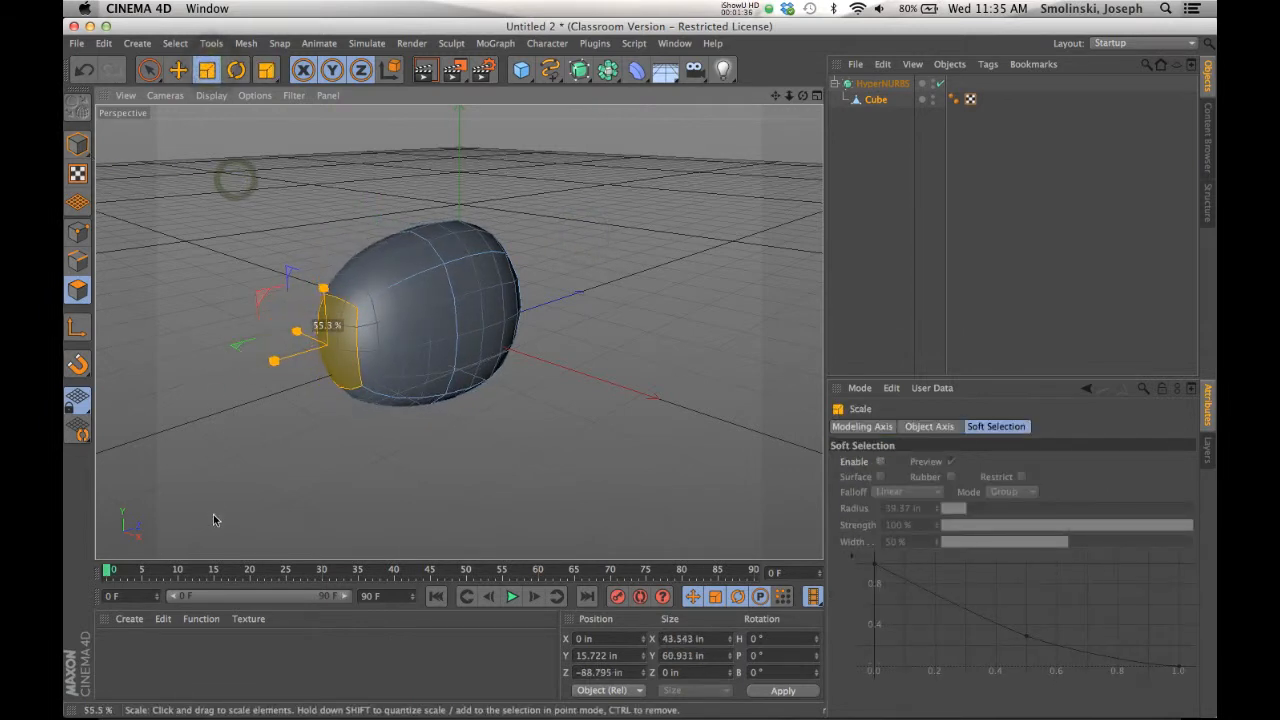
click(236, 69)
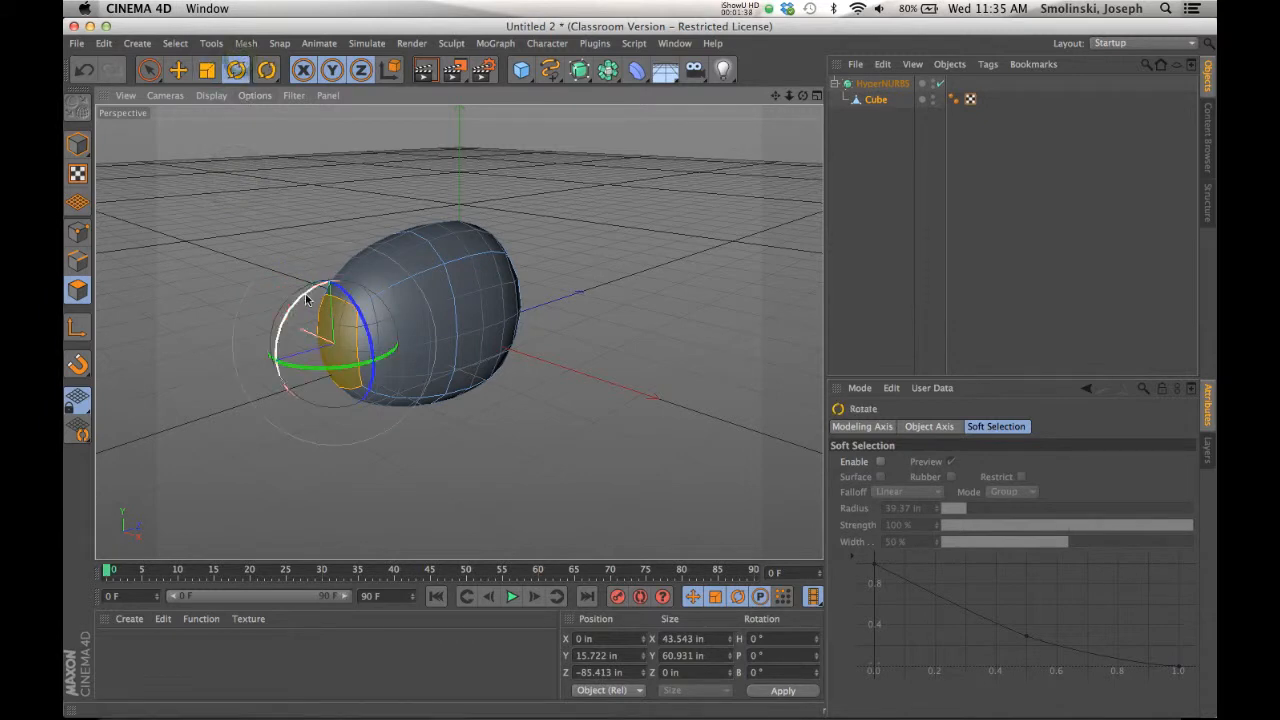
drag(305, 298, 358, 248)
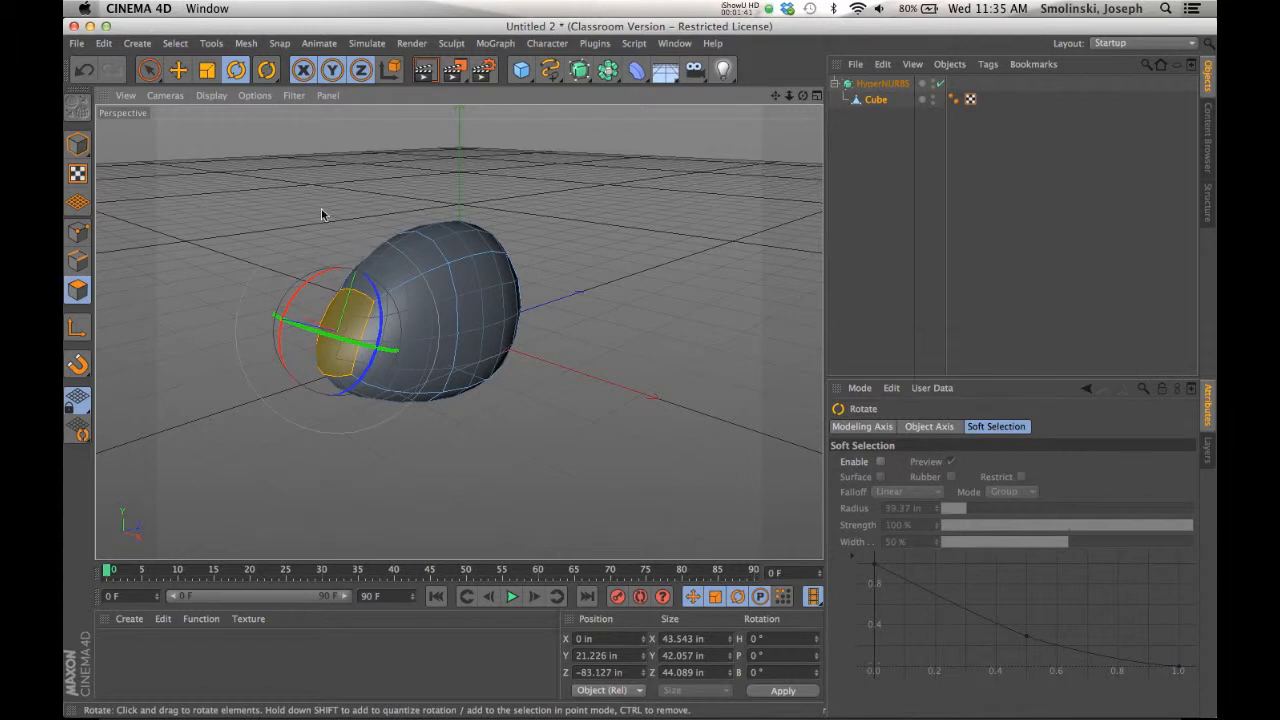
- Extrude the tilted end polygon by about 37 in and scale it down to about 27 in wide
key(d)
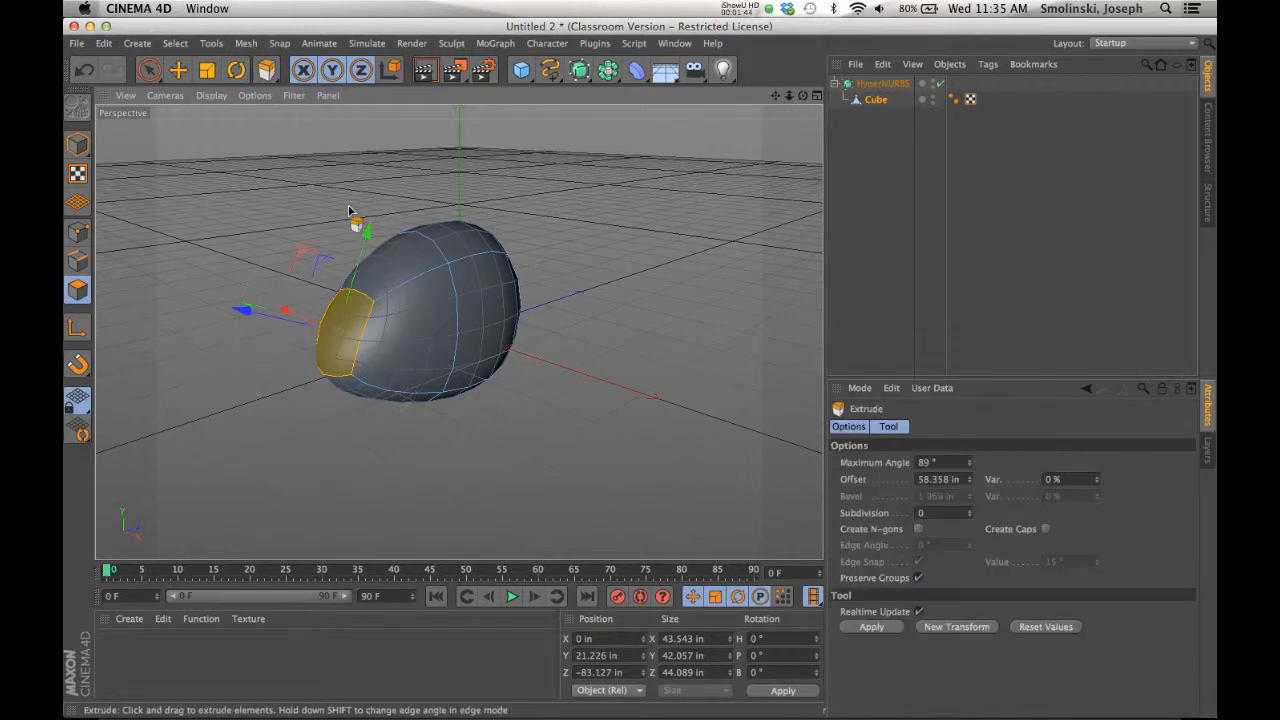
drag(334, 217, 331, 209)
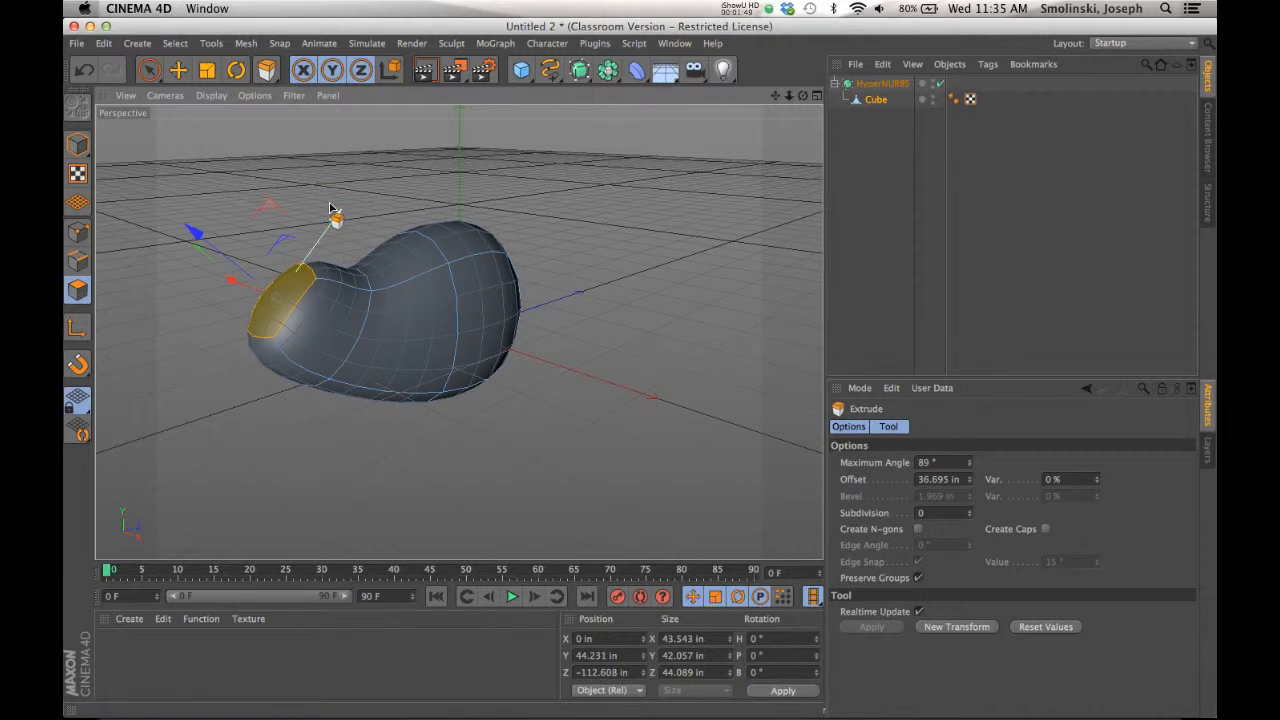
click(207, 69)
drag(320, 130, 241, 352)
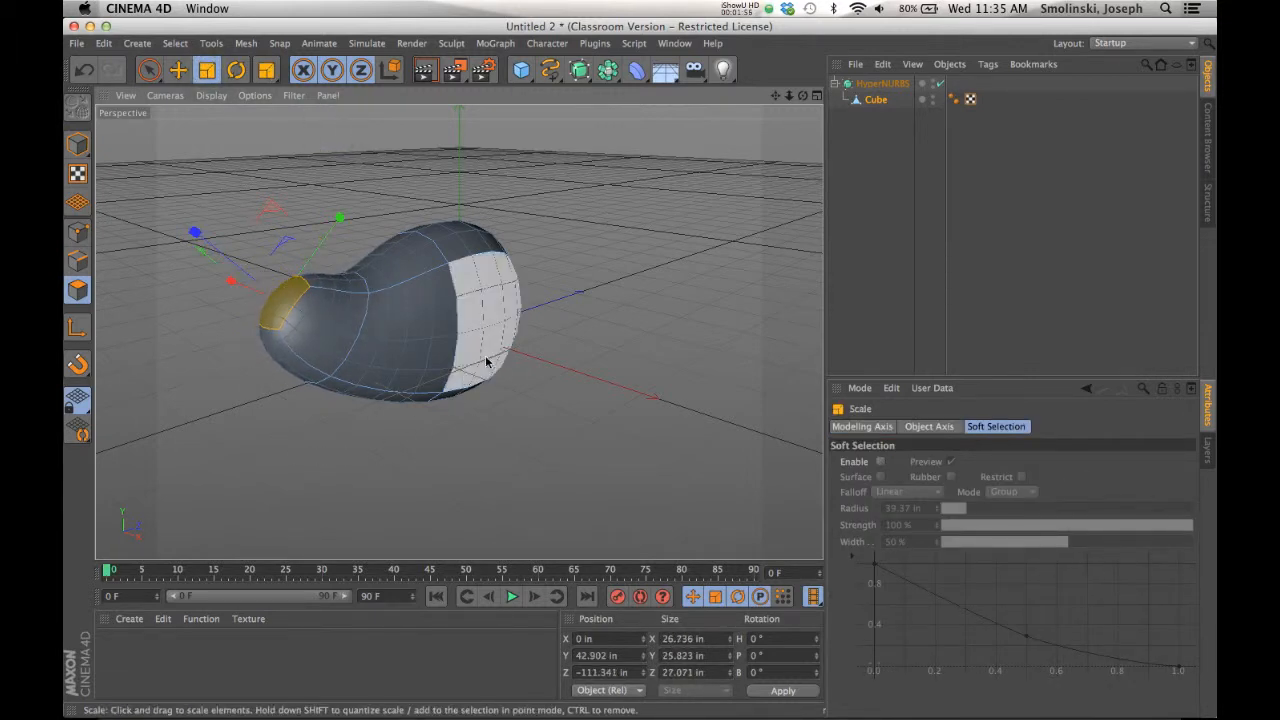
- Select the two opposite side polygons of the body and extrude both outward by about 59 in
click(149, 69)
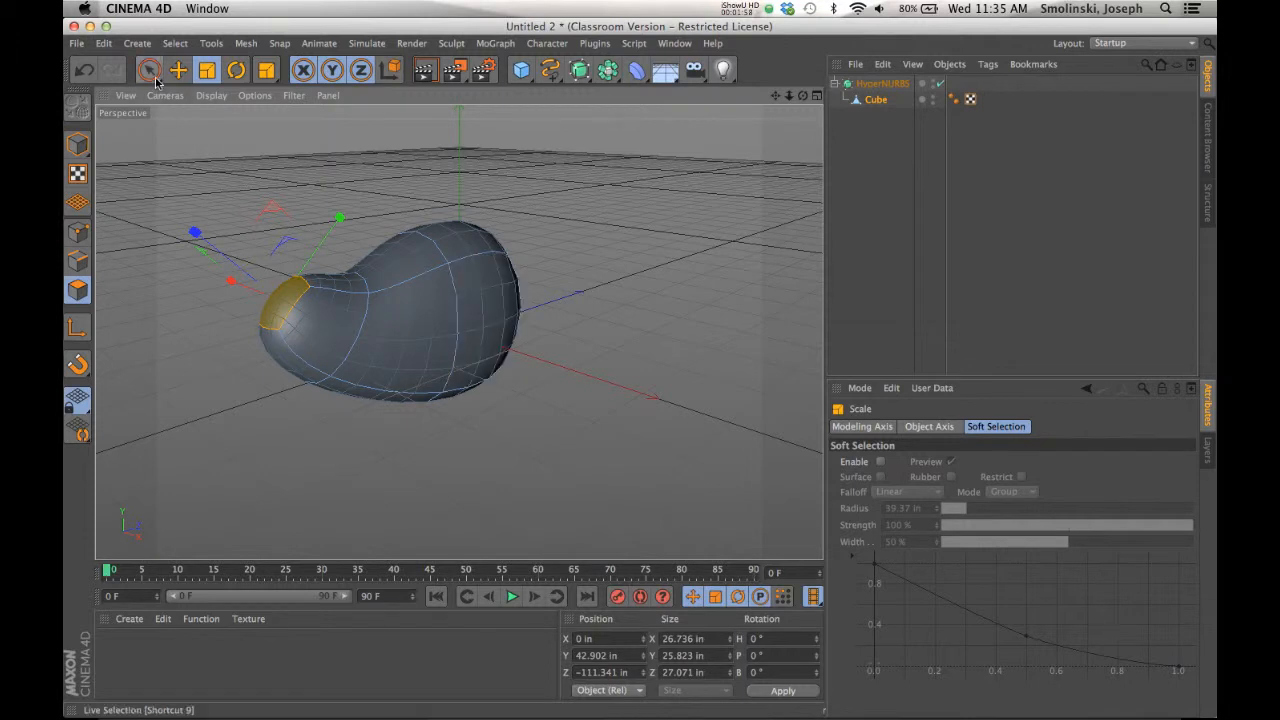
click(488, 305)
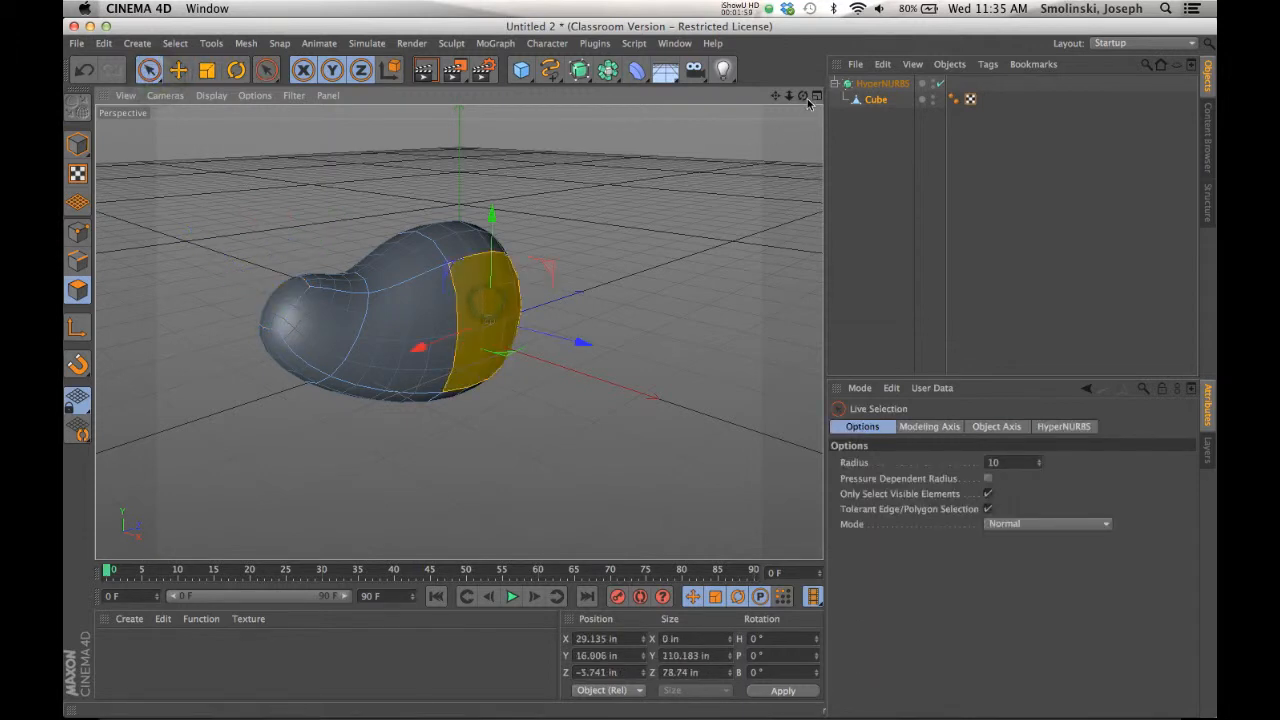
drag(803, 96, 985, 70)
alt+drag(622, 370, 637, 362)
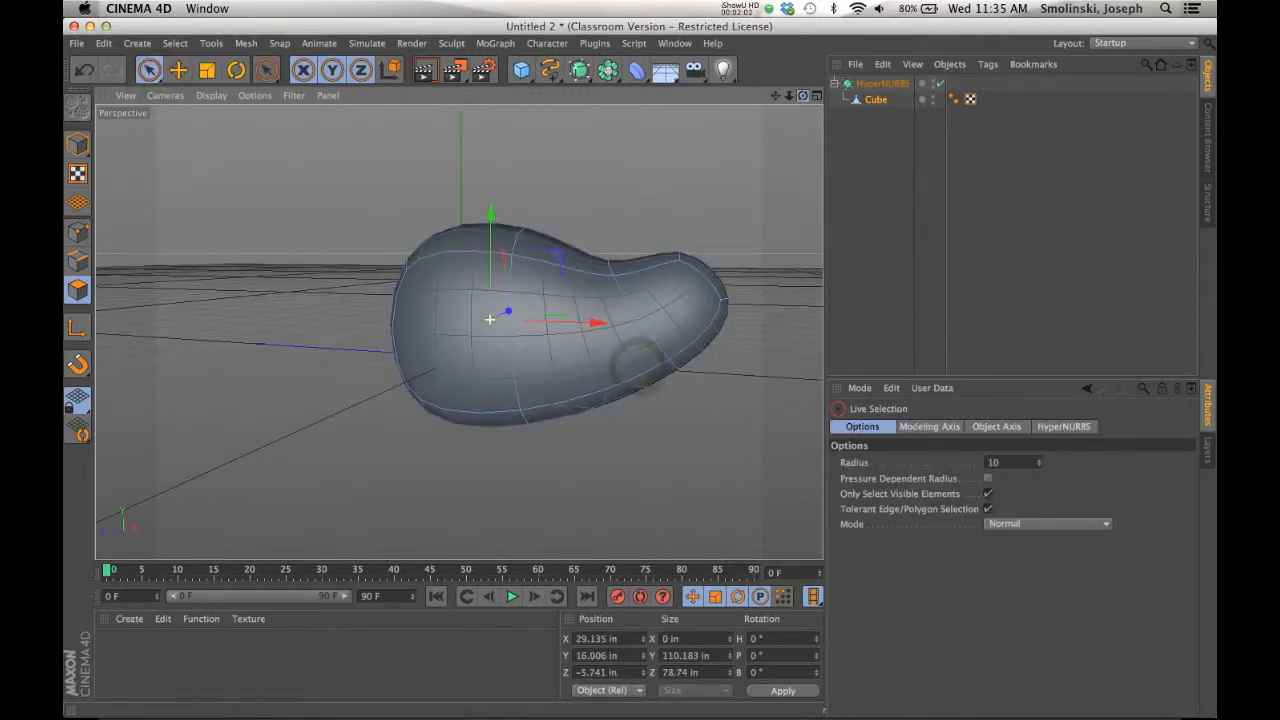
click(474, 331)
alt+drag(474, 331, 637, 366)
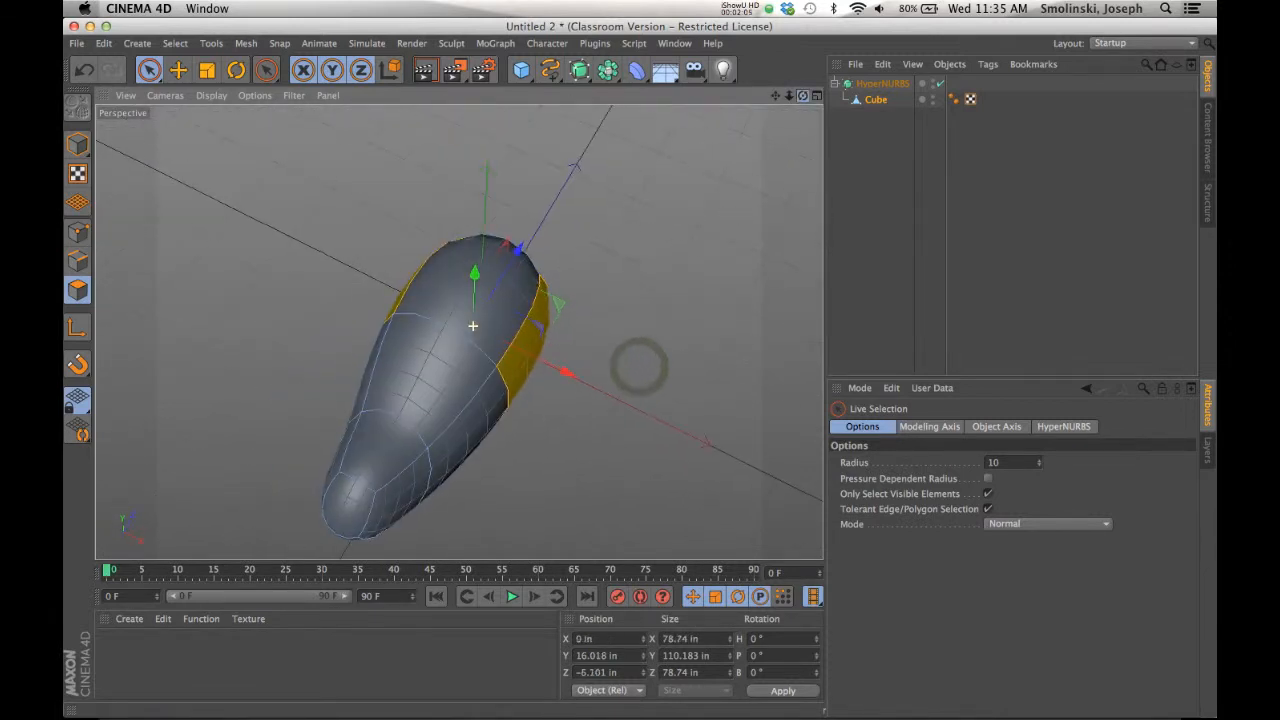
key(d)
drag(600, 241, 692, 362)
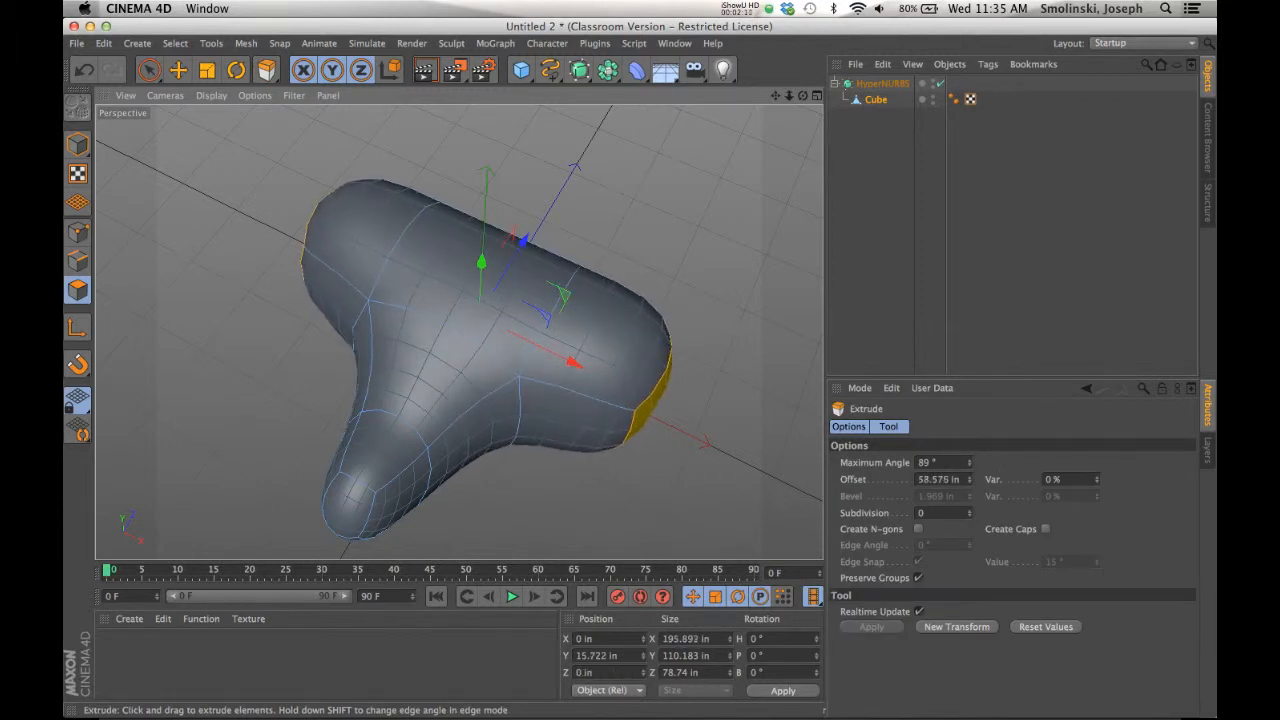
- Extrude the body's top polygon upward by about 30 in
click(441, 275)
drag(624, 187, 694, 187)
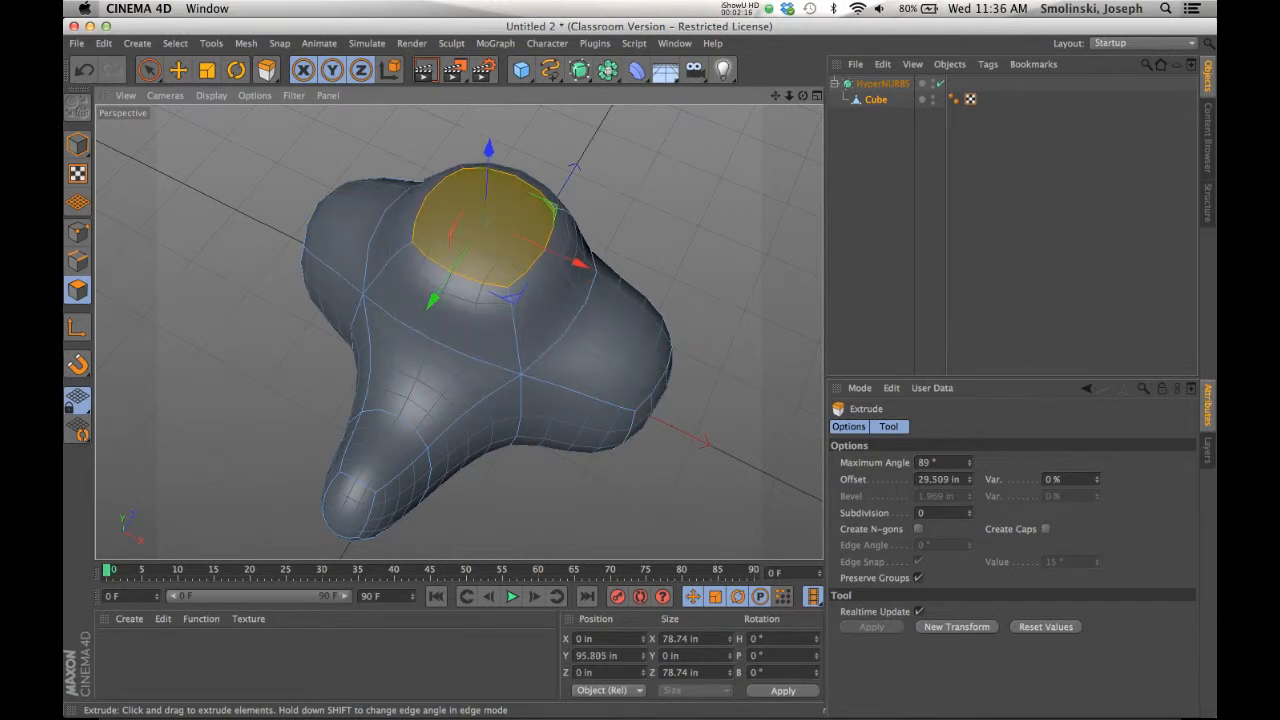
- Convert the HyperNURBS into an editable polygon mesh and return to model mode with the Move tool
drag(803, 96, 710, 98)
mouse_move(803, 97)
mouse_down()
mouse_move(725, 80)
mouse_move(840, 78)
mouse_move(780, 82)
mouse_move(806, 101)
mouse_up()
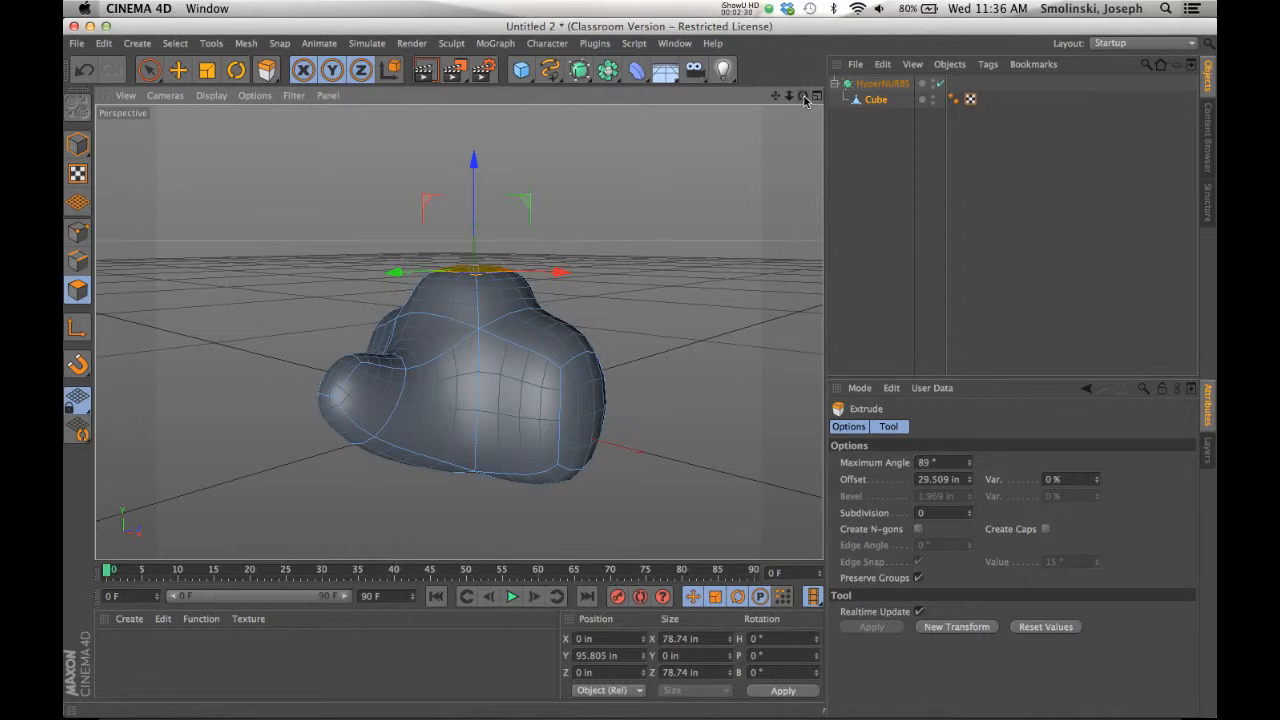
click(893, 85)
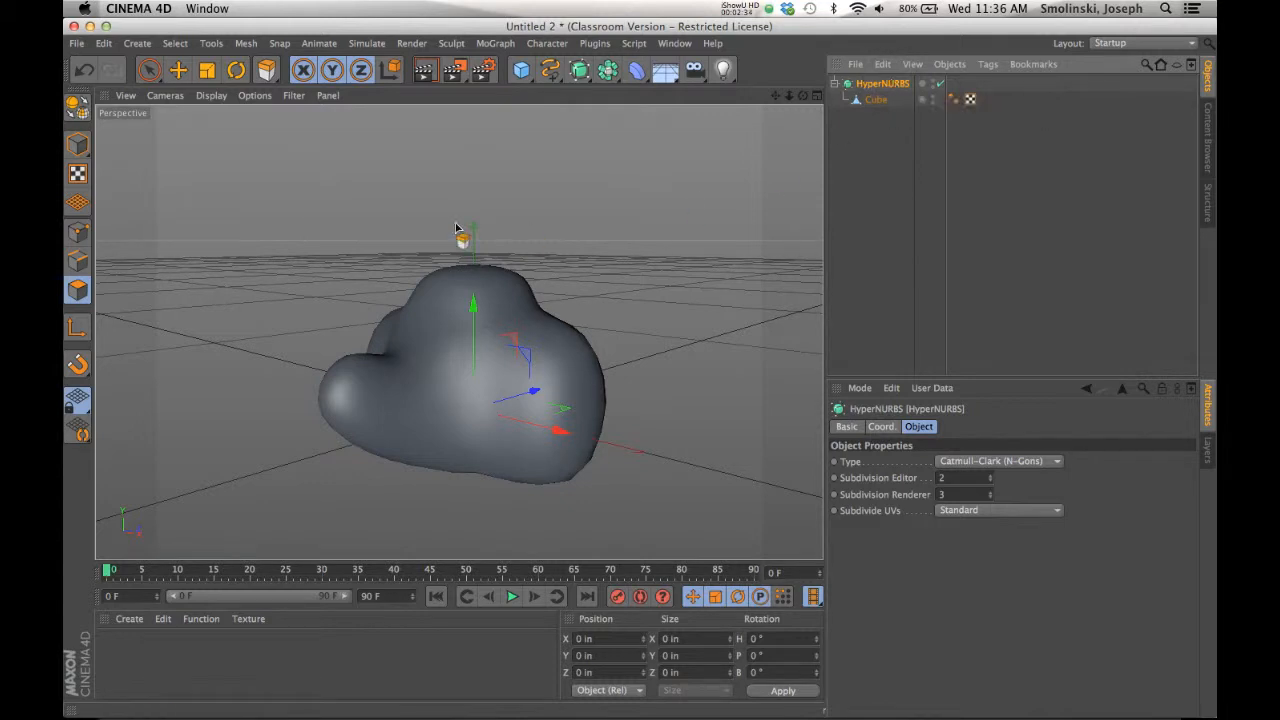
click(75, 110)
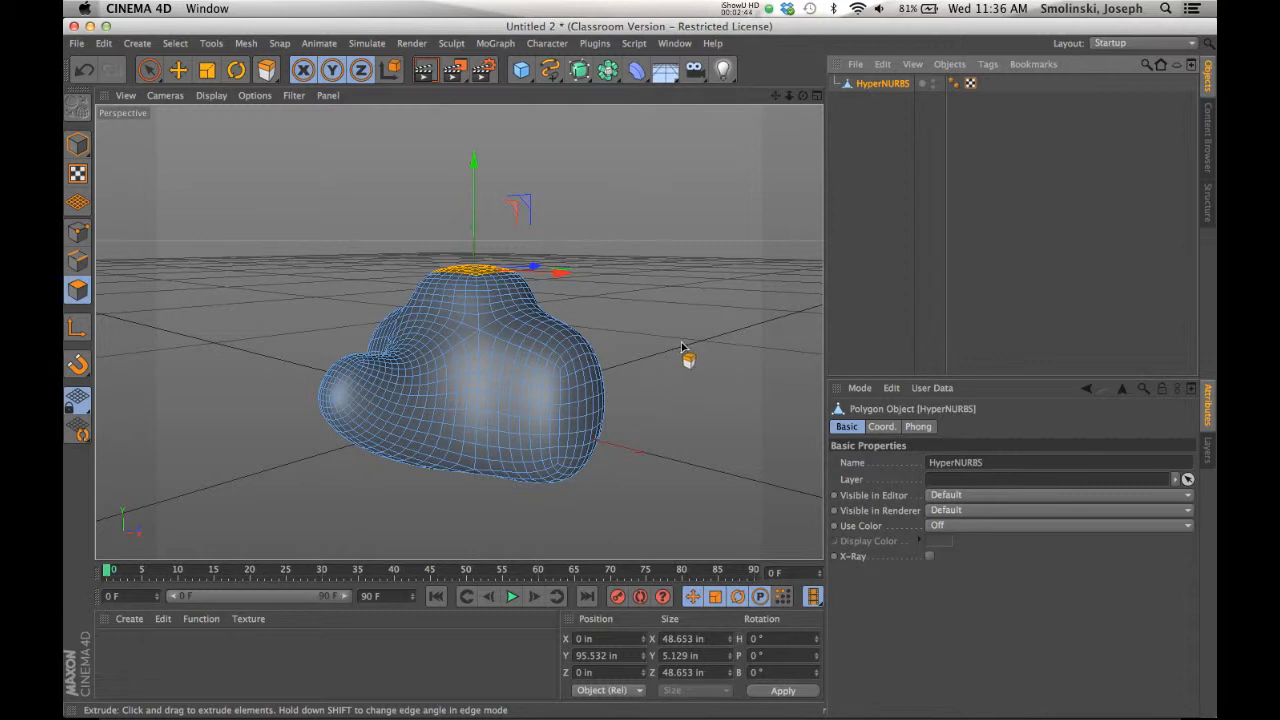
click(178, 68)
click(77, 144)
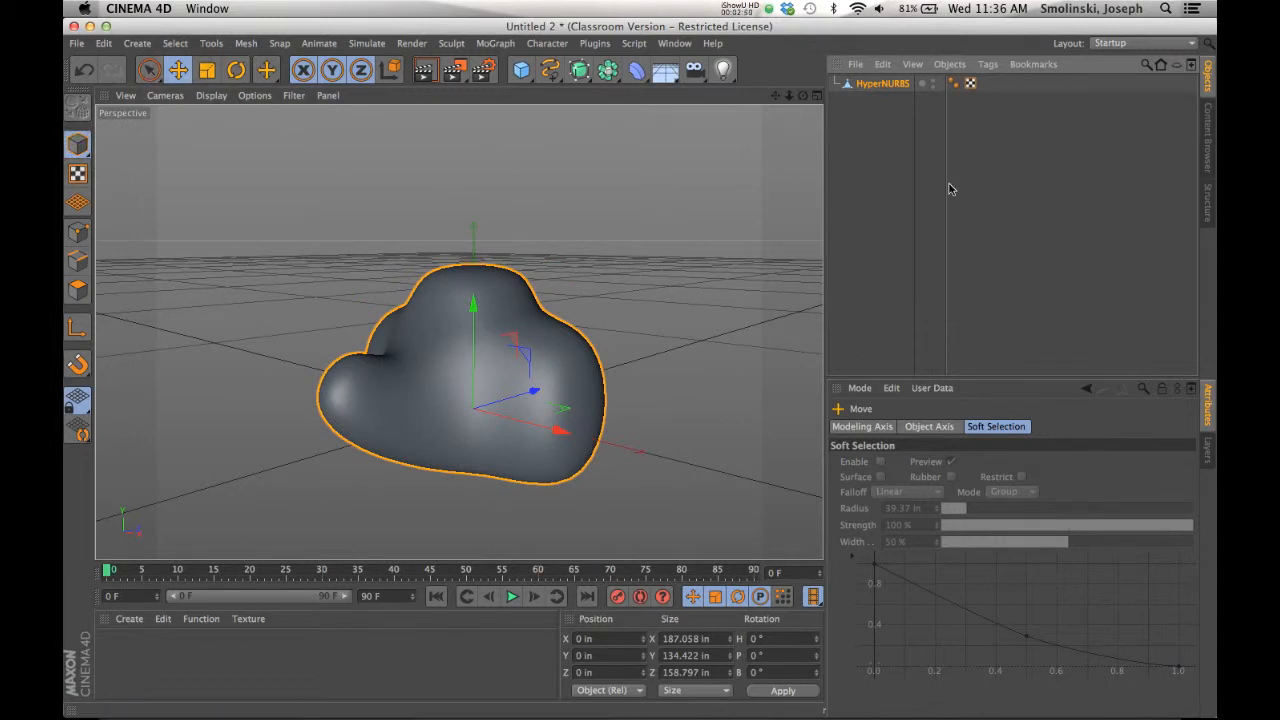
- Switch to the Sculpting layout and subdivide the mesh for sculpting up to level 2
click(1151, 46)
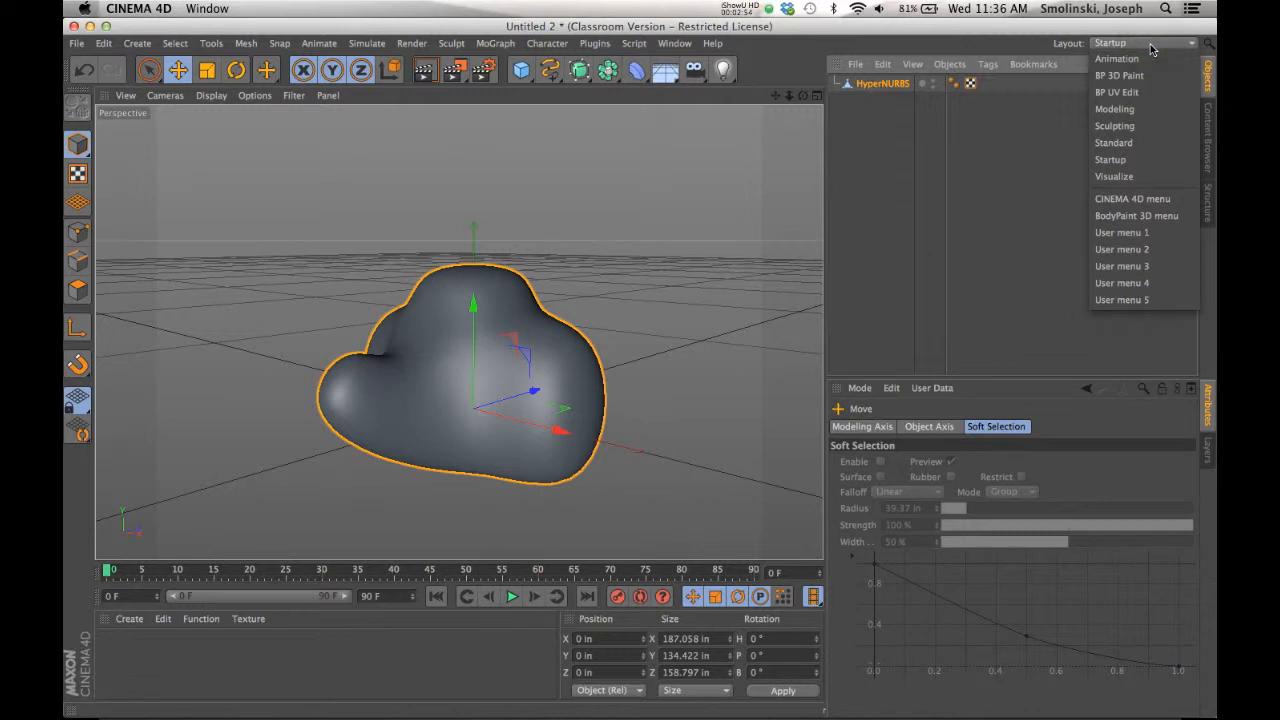
click(1115, 126)
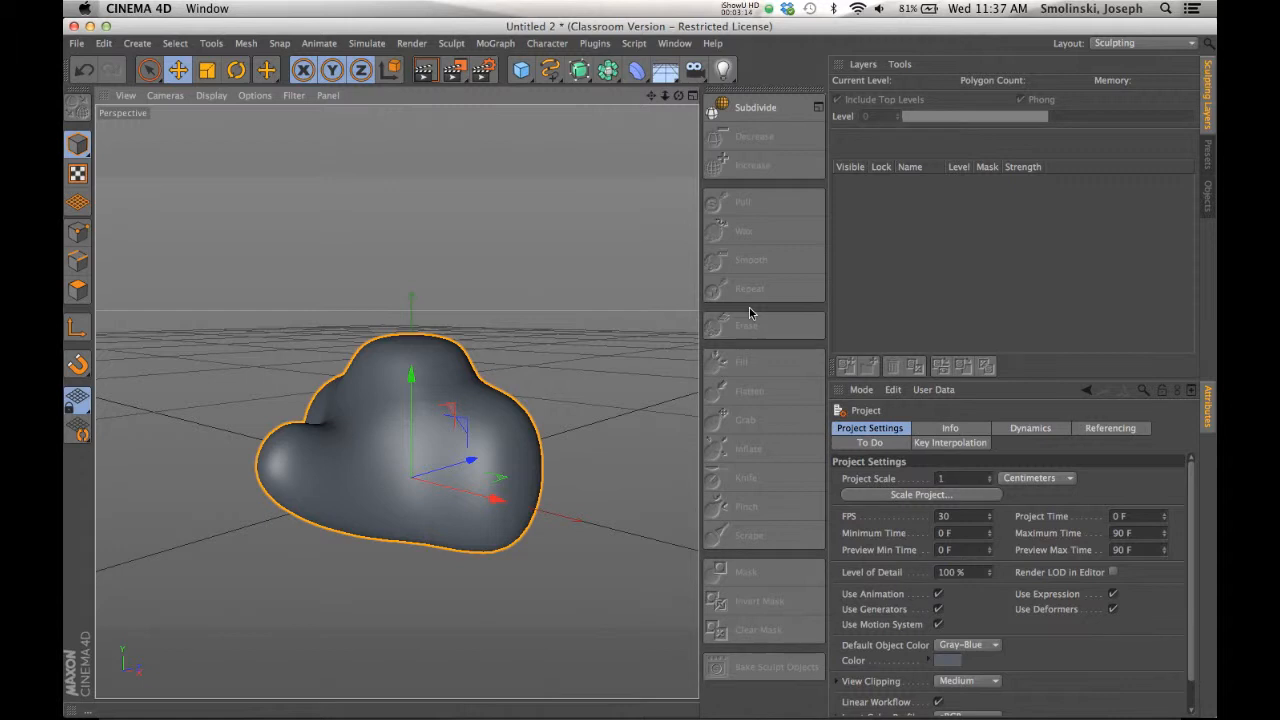
click(750, 108)
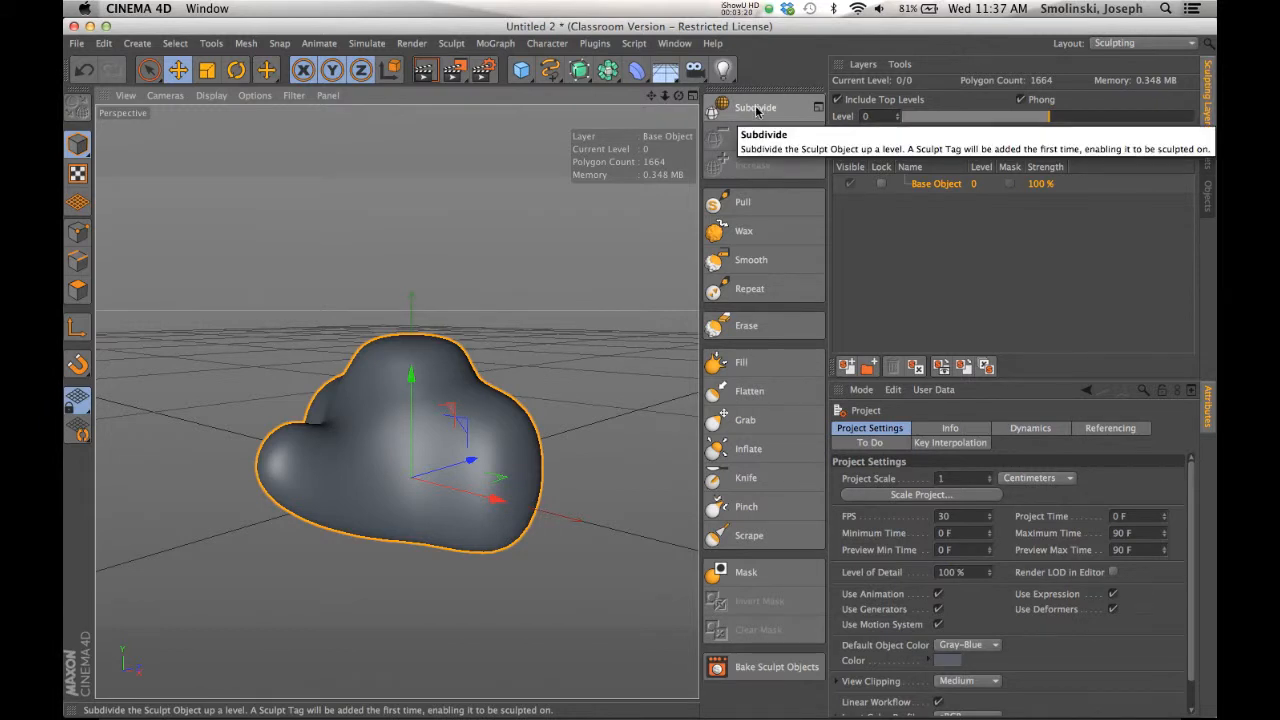
click(757, 110)
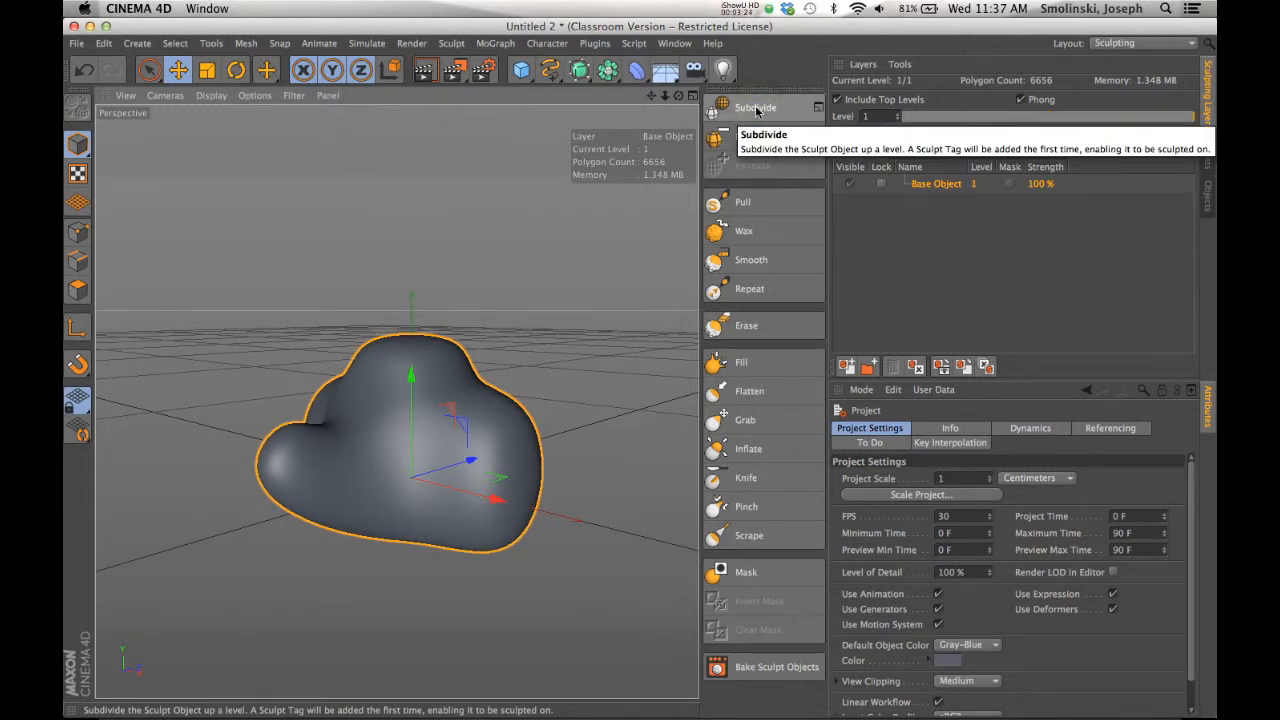
click(757, 110)
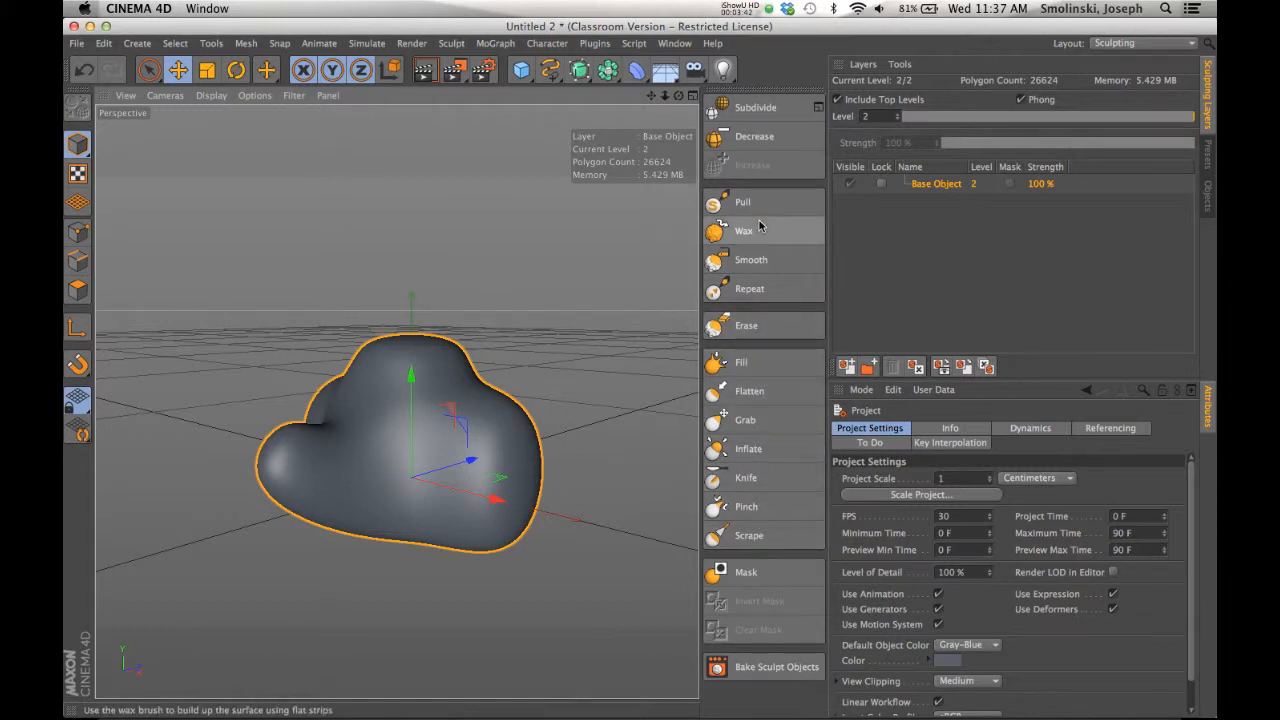
- Pull a pointed spike out of the body's upper side with the Grab brush at size 20
click(746, 417)
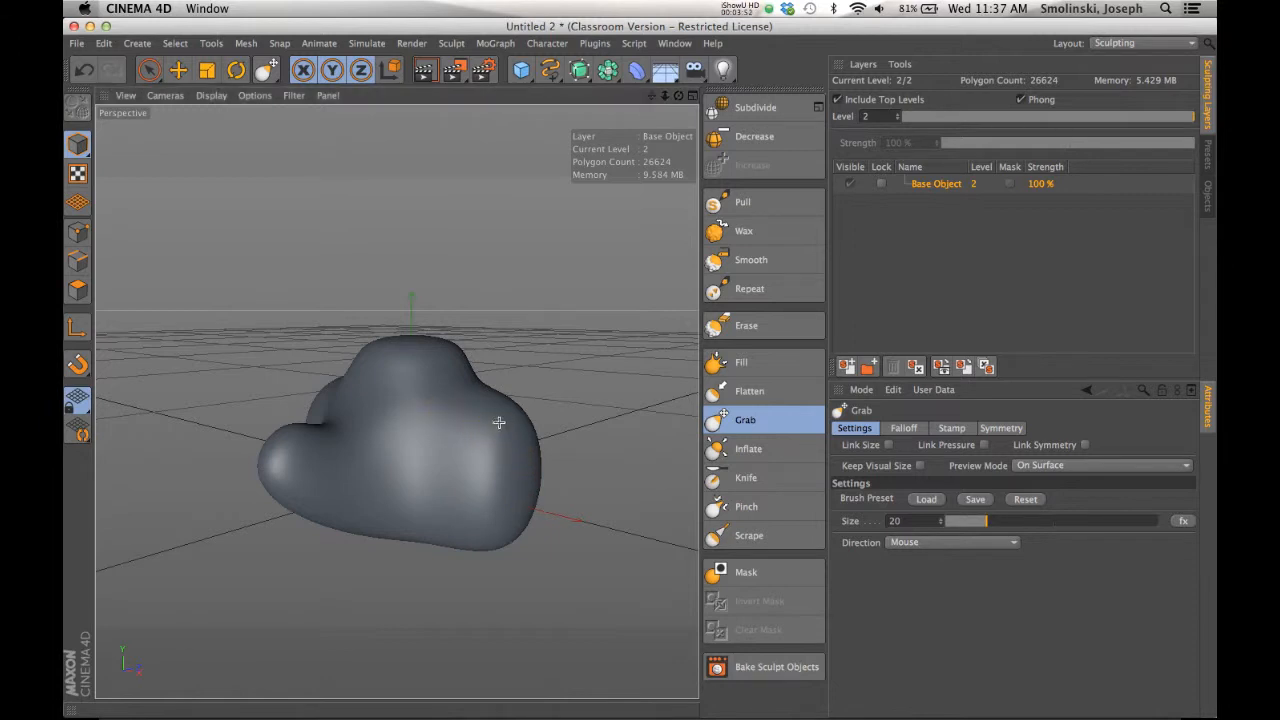
mouse_move(518, 407)
mouse_down()
mouse_move(624, 298)
mouse_move(507, 311)
mouse_move(418, 367)
mouse_move(575, 337)
mouse_move(533, 372)
mouse_up()
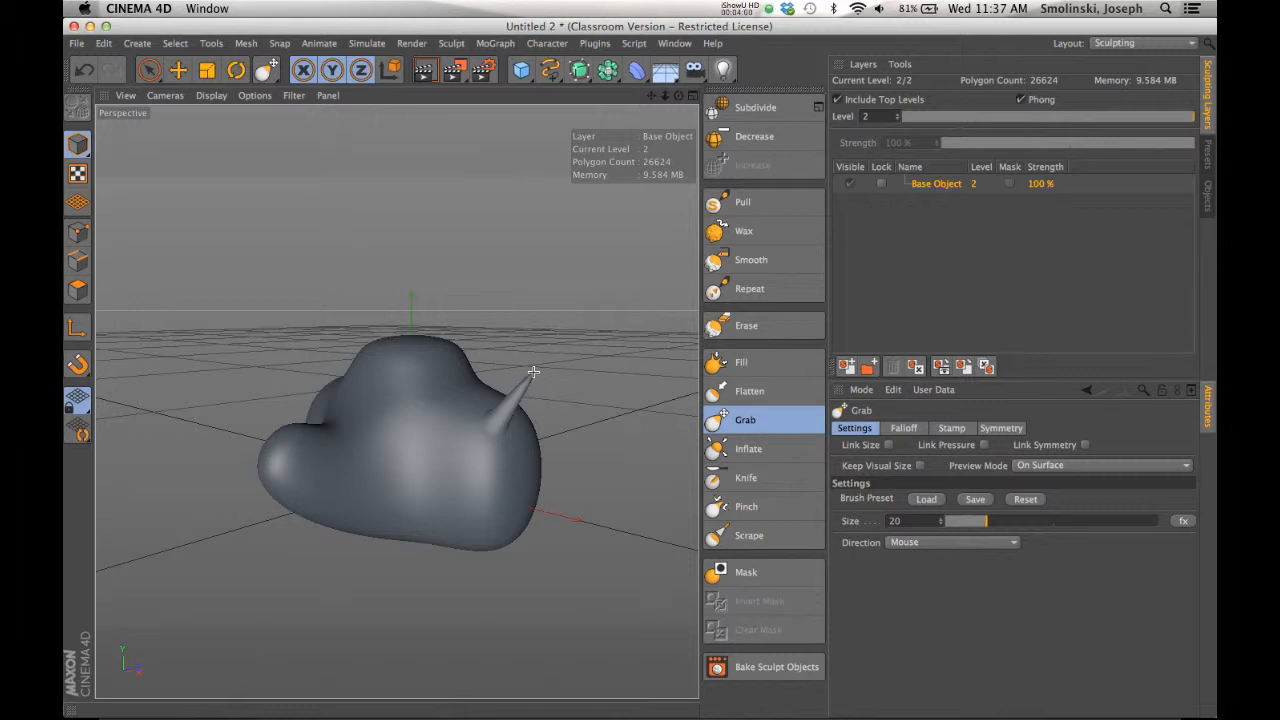
- Undo the last spike, set the Grab brush size to 62 and try a wider pull on the body's upper side
key(super+z)
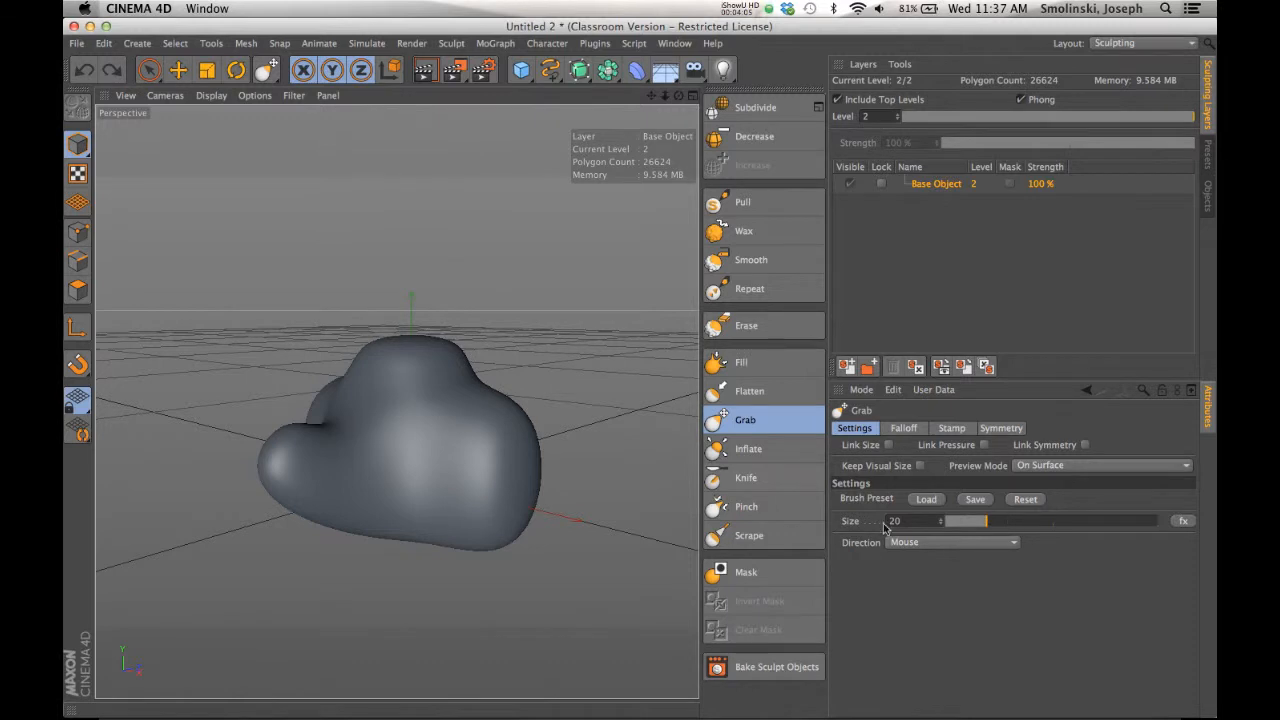
click(1077, 522)
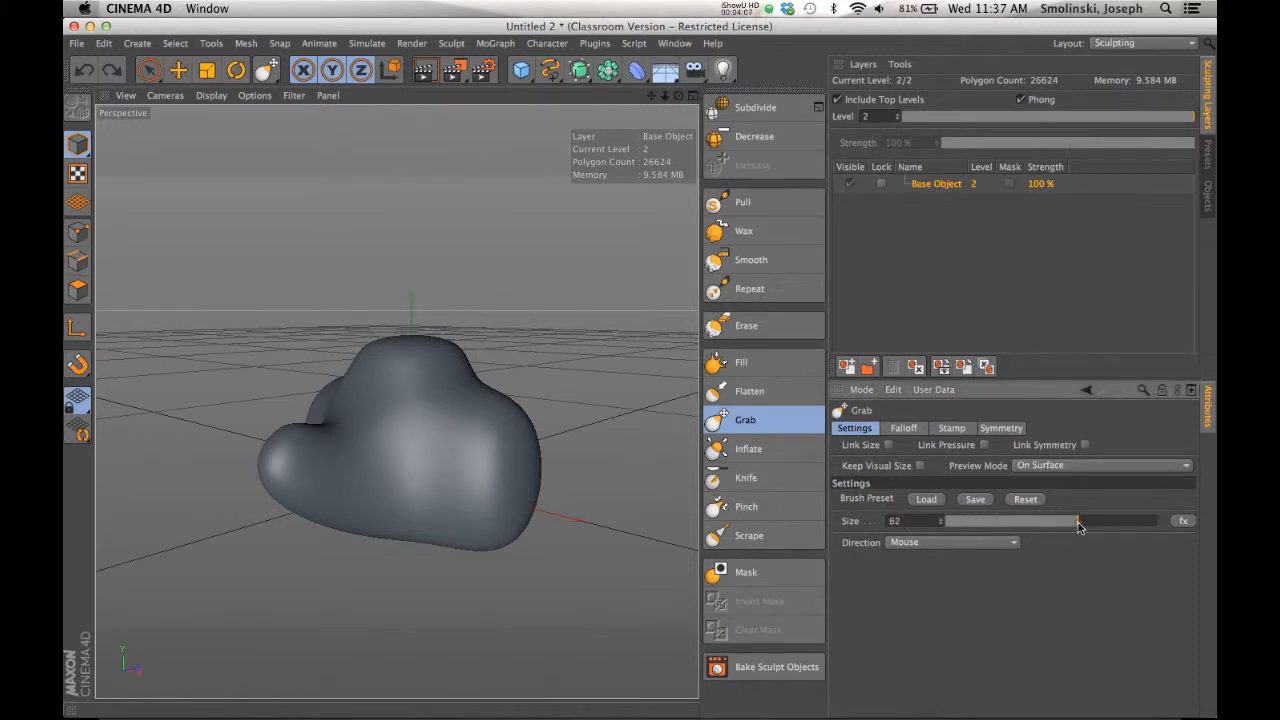
mouse_move(497, 435)
mouse_down()
mouse_move(527, 413)
mouse_move(460, 423)
mouse_move(509, 417)
mouse_up()
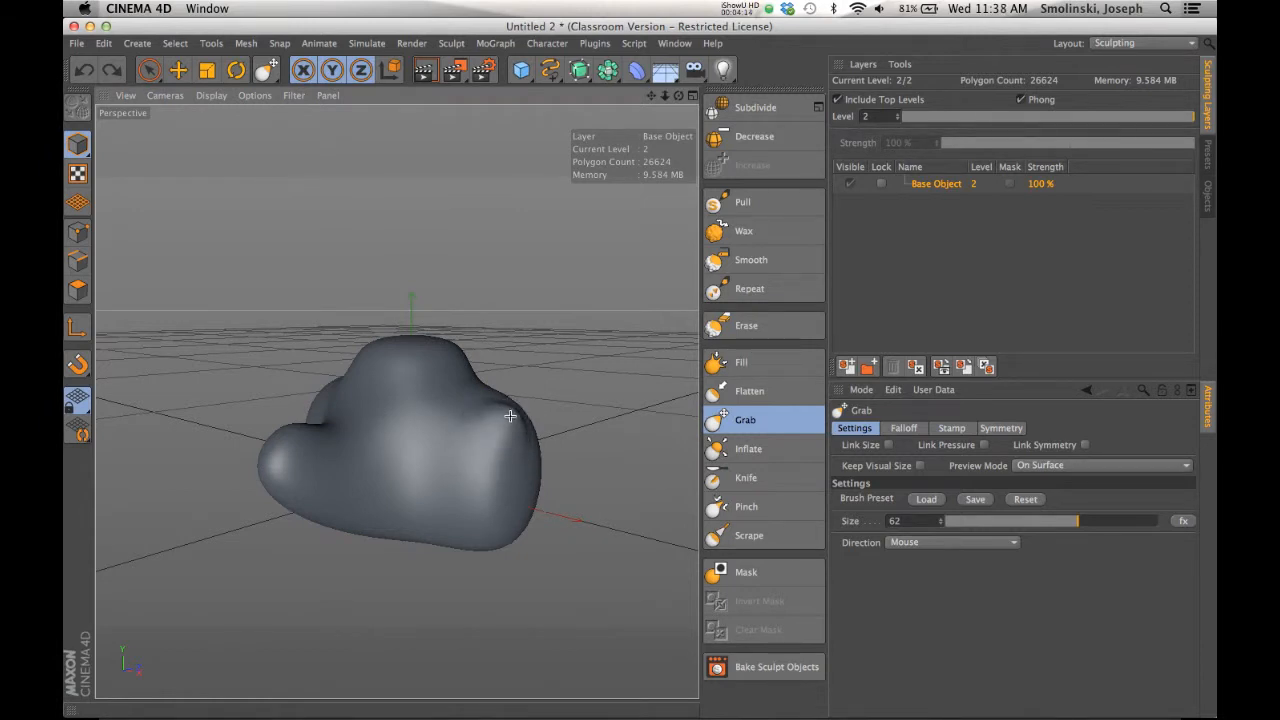
key(super+z)
- Try single-sided Grab pulls on the top bump and on the lower part of the body around the snout
drag(678, 97, 801, 80)
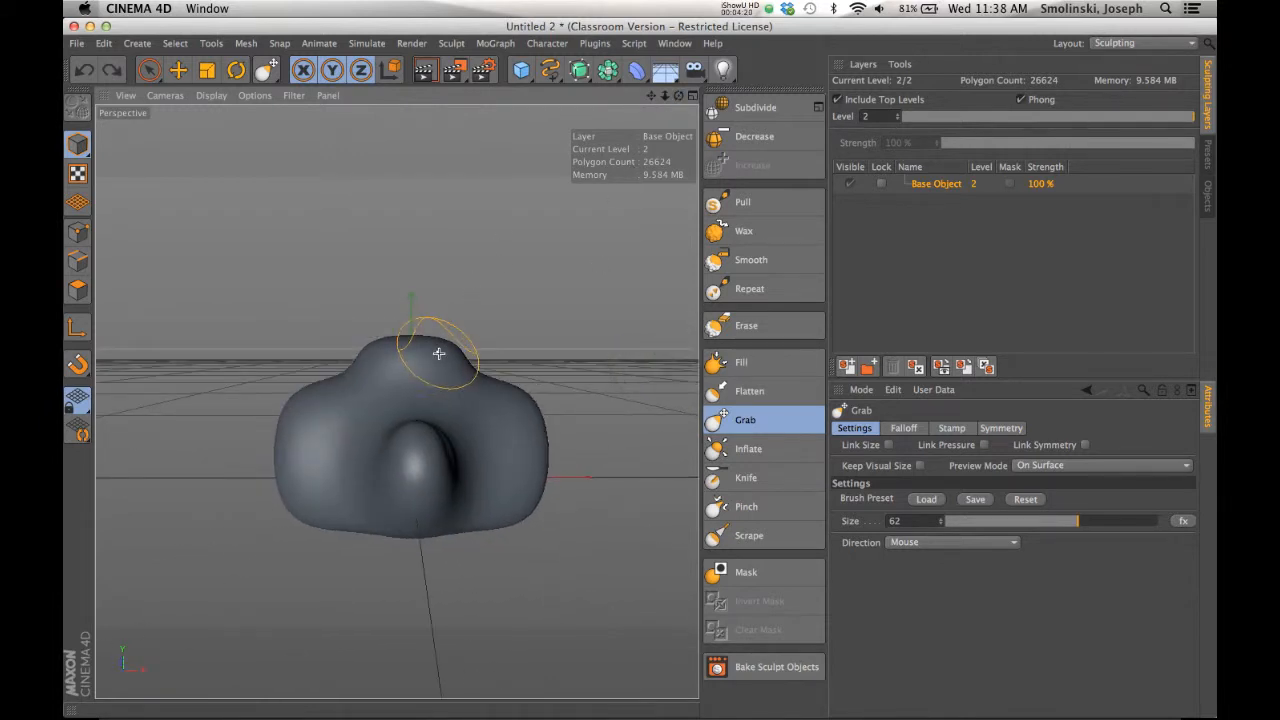
drag(438, 353, 491, 273)
key(super+z)
drag(680, 101, 466, 343)
drag(363, 495, 322, 545)
key(super+z)
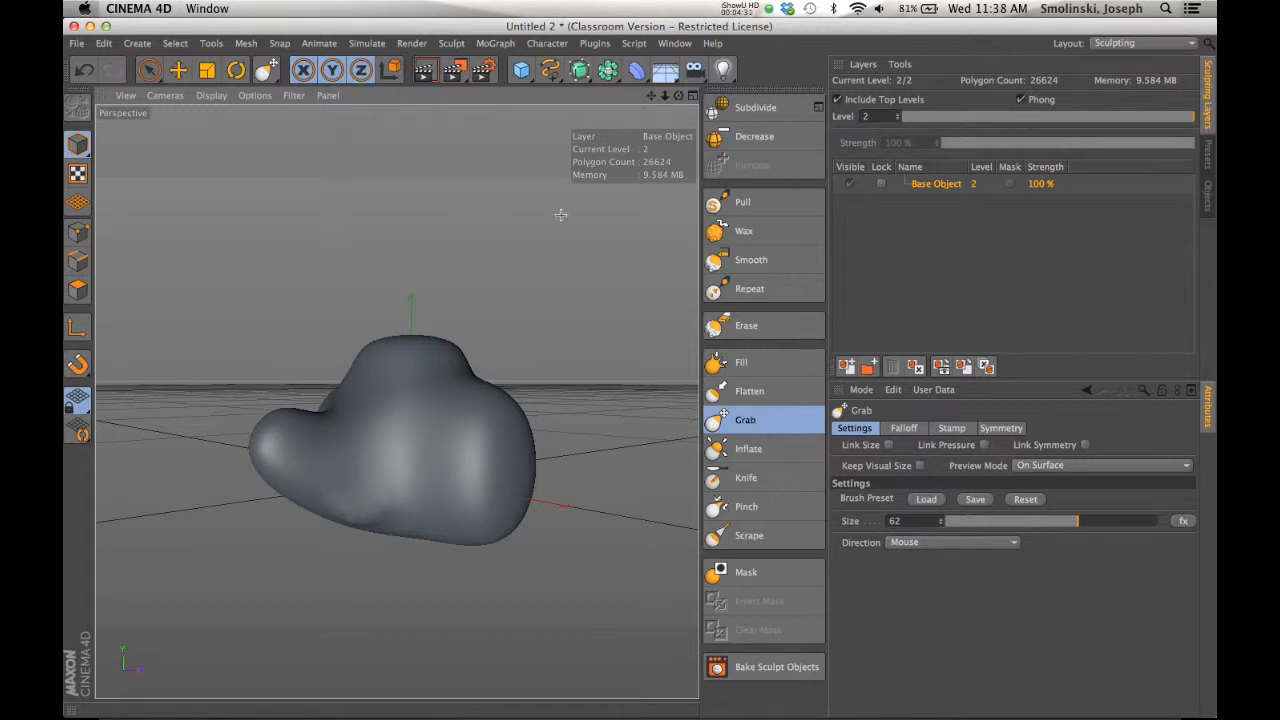
drag(680, 95, 640, 366)
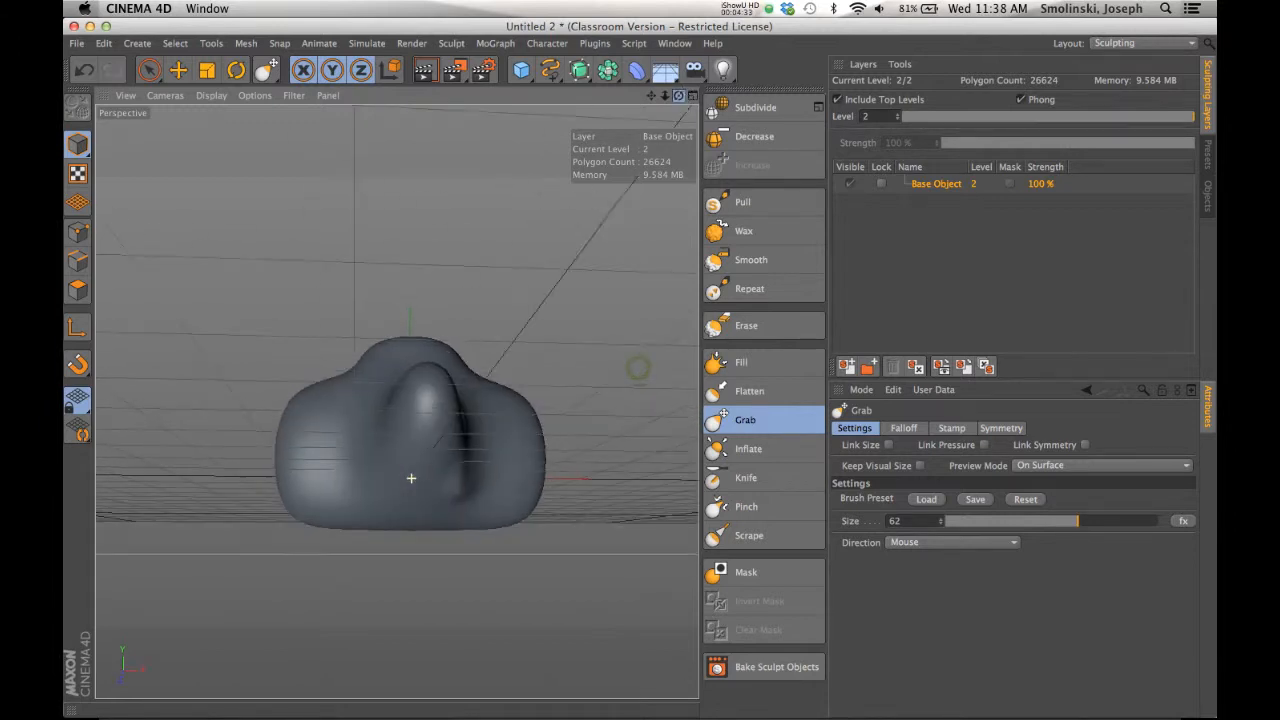
drag(459, 484, 494, 491)
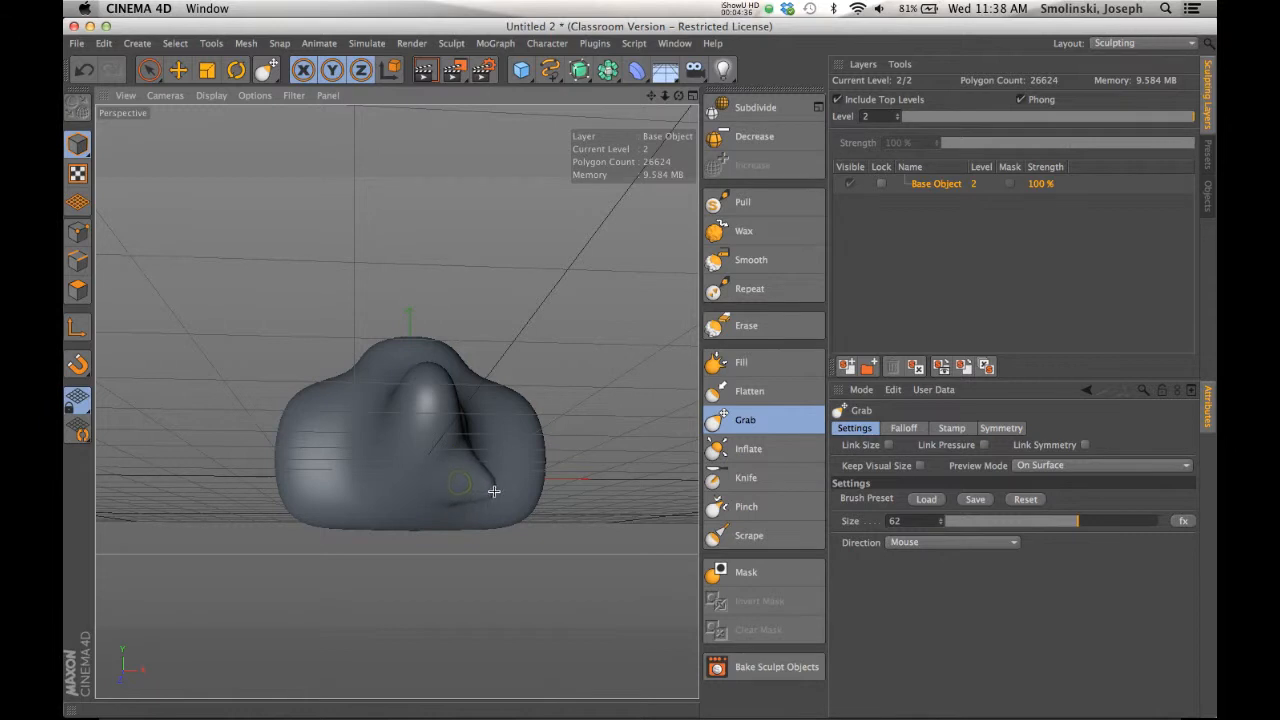
key(super+z)
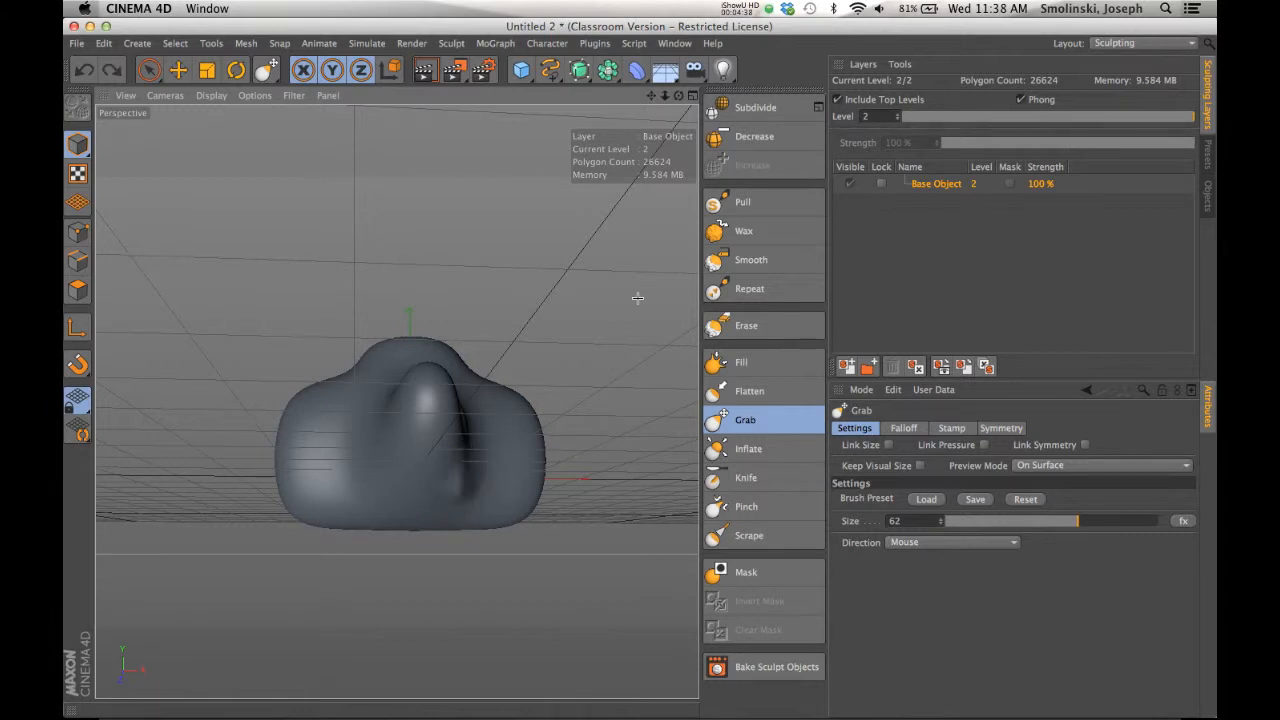
drag(684, 95, 640, 366)
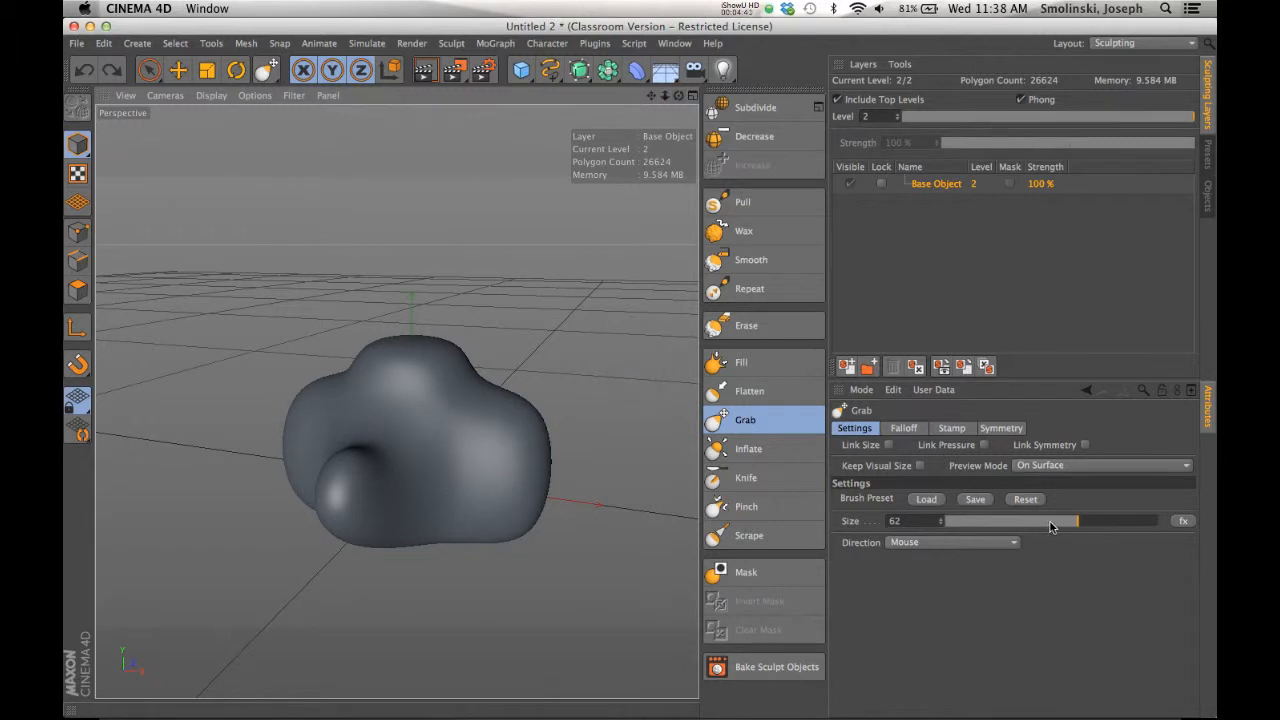
- Enable X (YZ) symmetry for the Grab brush and try pulling a pair of pointed ears out of the top bump
click(1001, 428)
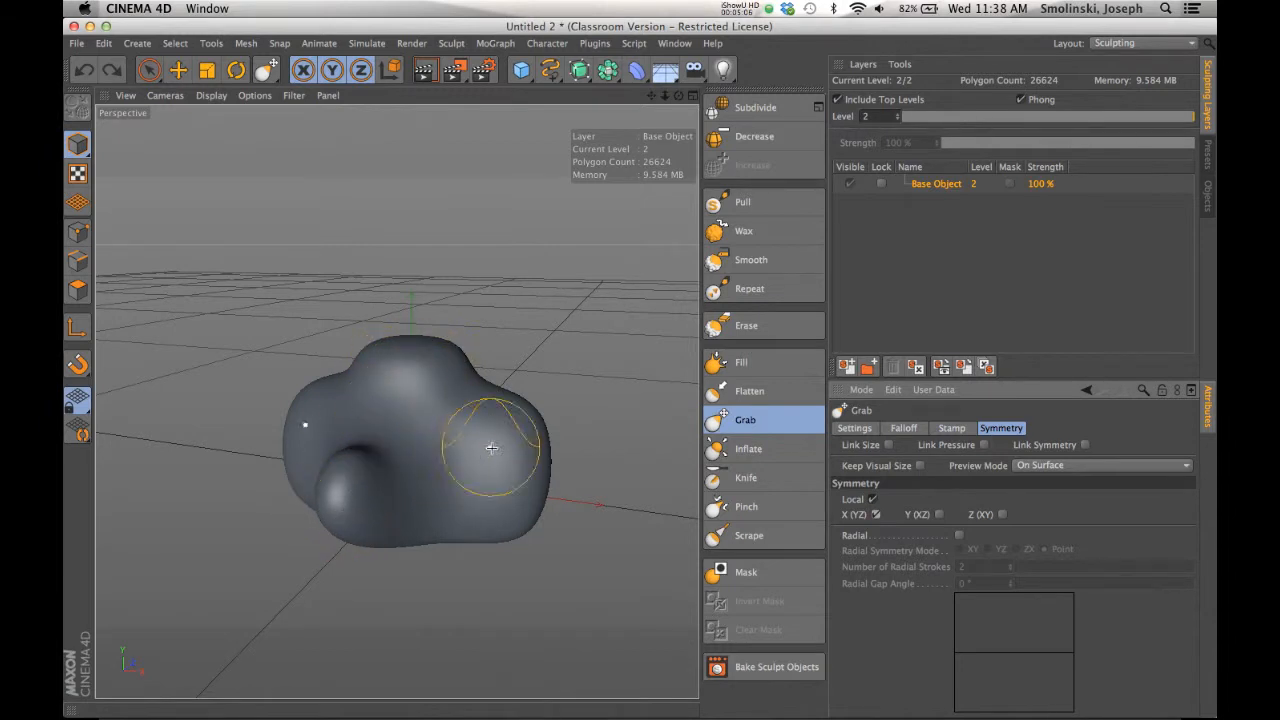
mouse_move(459, 368)
mouse_down()
mouse_move(486, 322)
mouse_move(525, 298)
mouse_move(506, 320)
mouse_up()
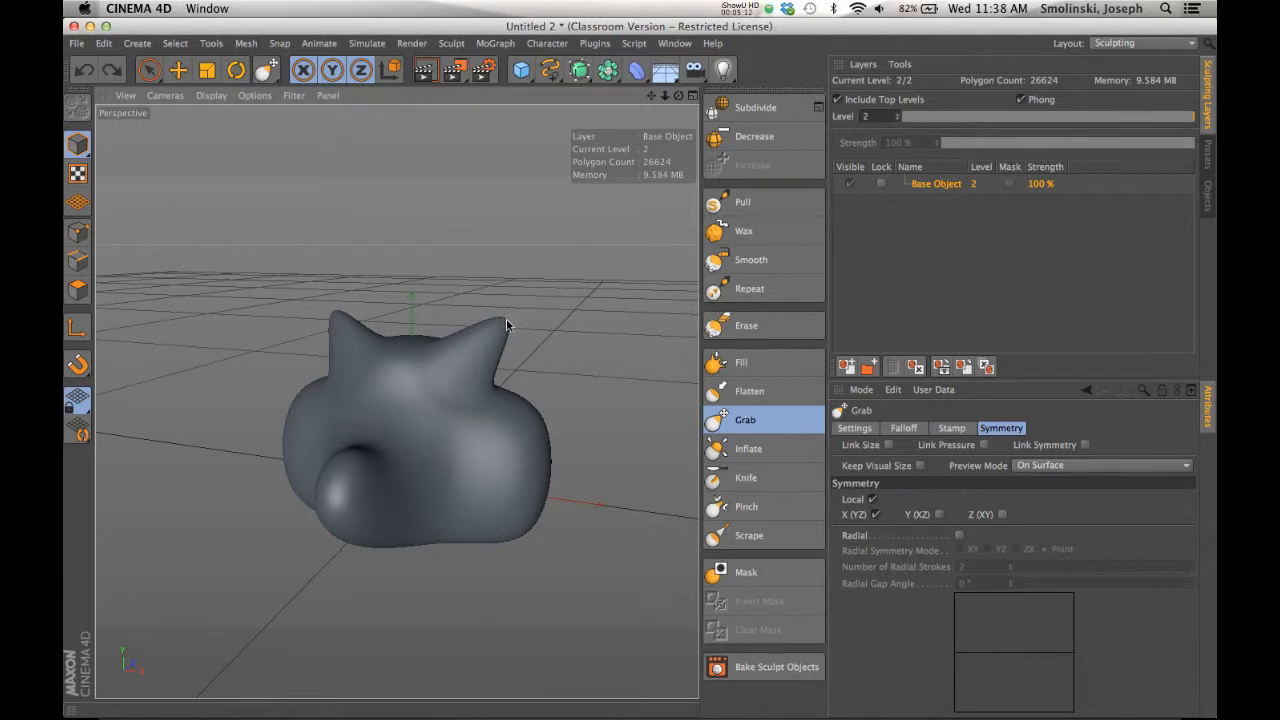
key(super+z)
- Grab a mirrored pair of legs downward from the underside beside the snout and stretch them forward
drag(679, 97, 640, 450)
mouse_move(457, 460)
mouse_down()
mouse_move(449, 480)
mouse_move(491, 519)
mouse_up()
key(super+z)
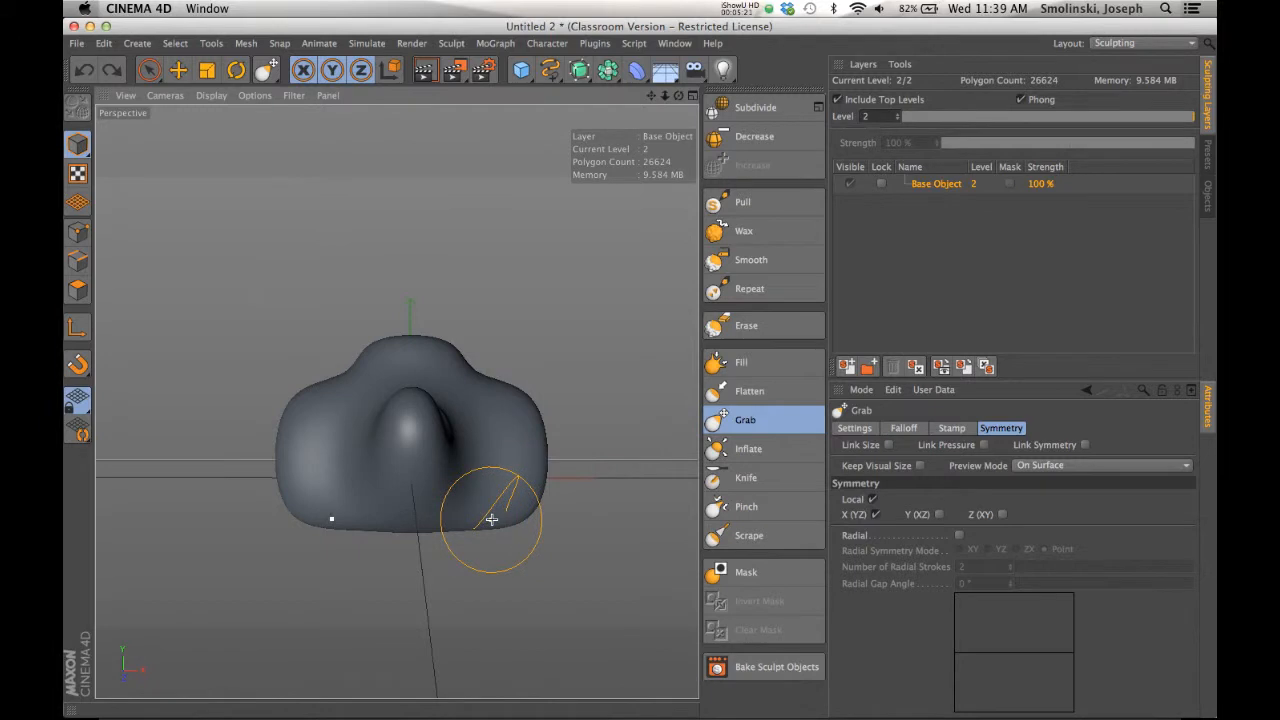
drag(462, 500, 503, 541)
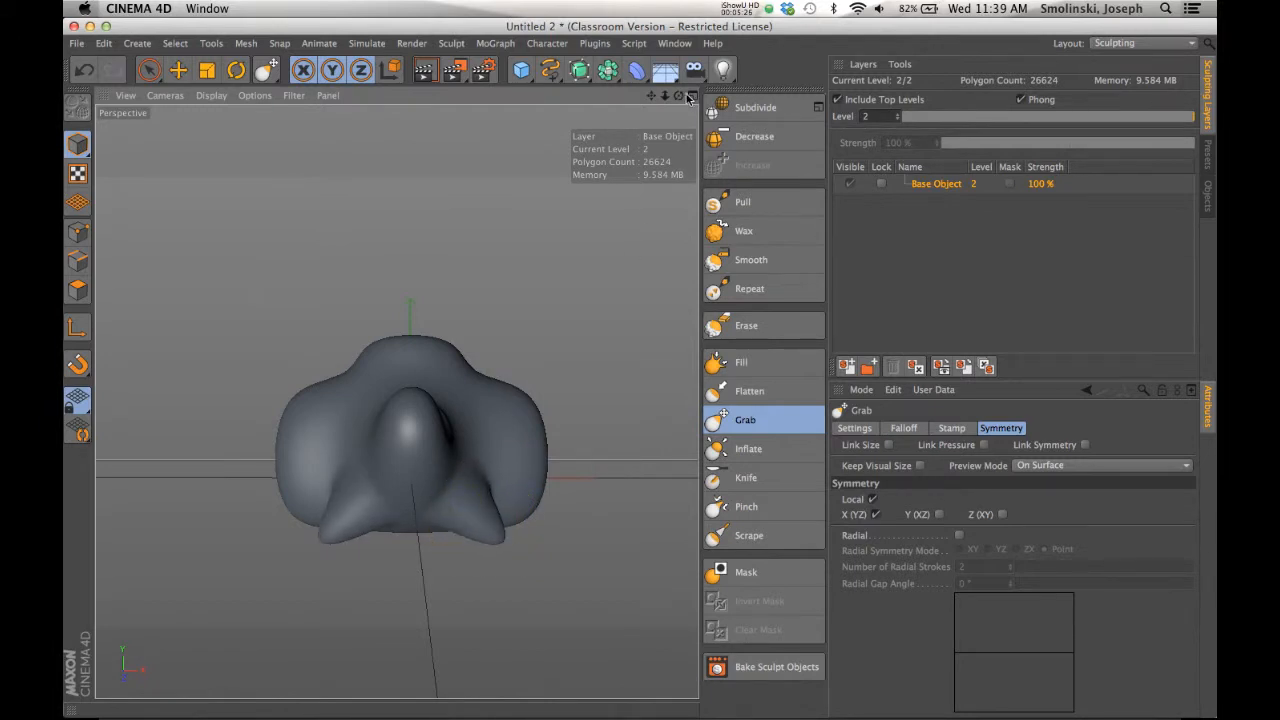
drag(679, 97, 634, 366)
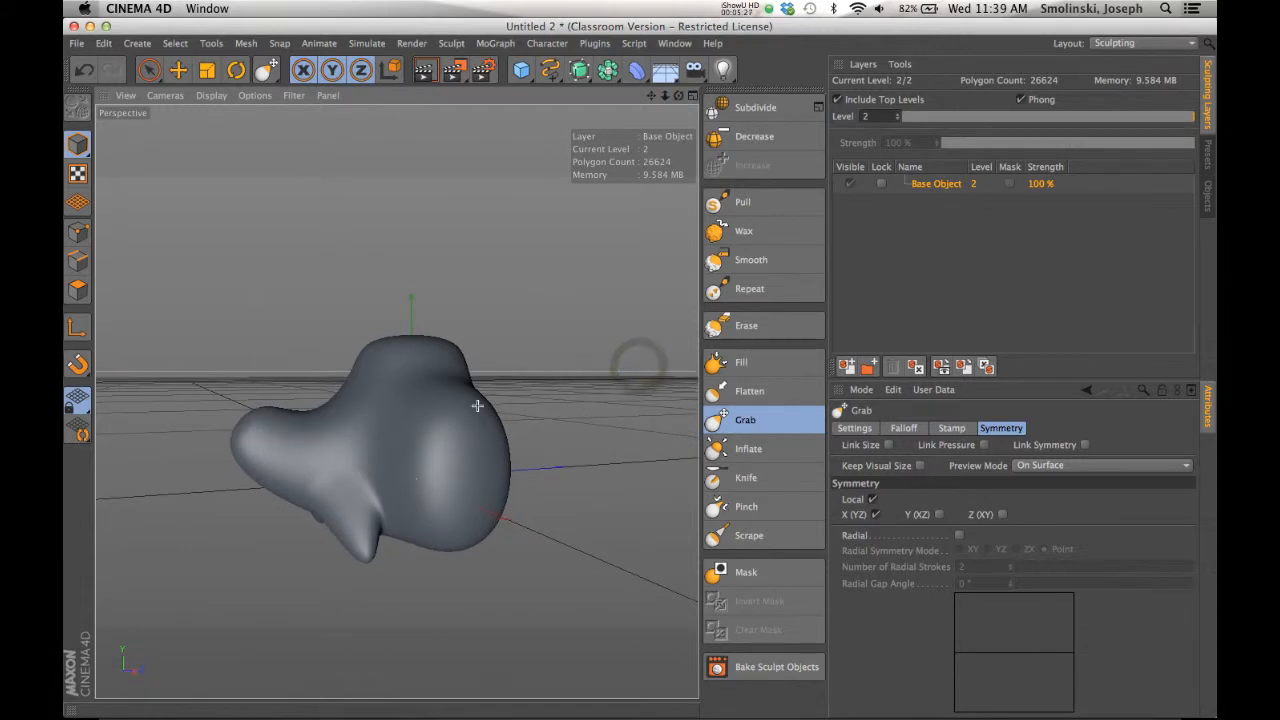
drag(358, 545, 307, 566)
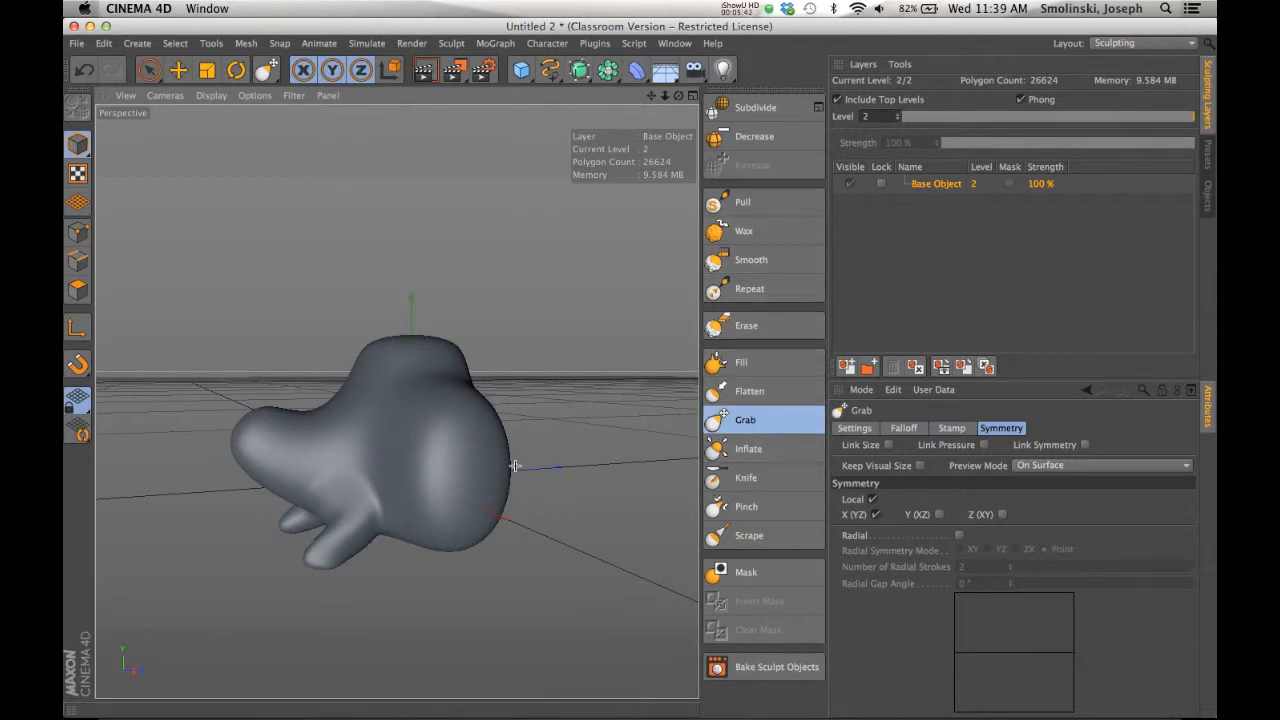
- Set the Grab brush size to 89 and push the underside of the body's rear slightly upward
drag(461, 412, 475, 417)
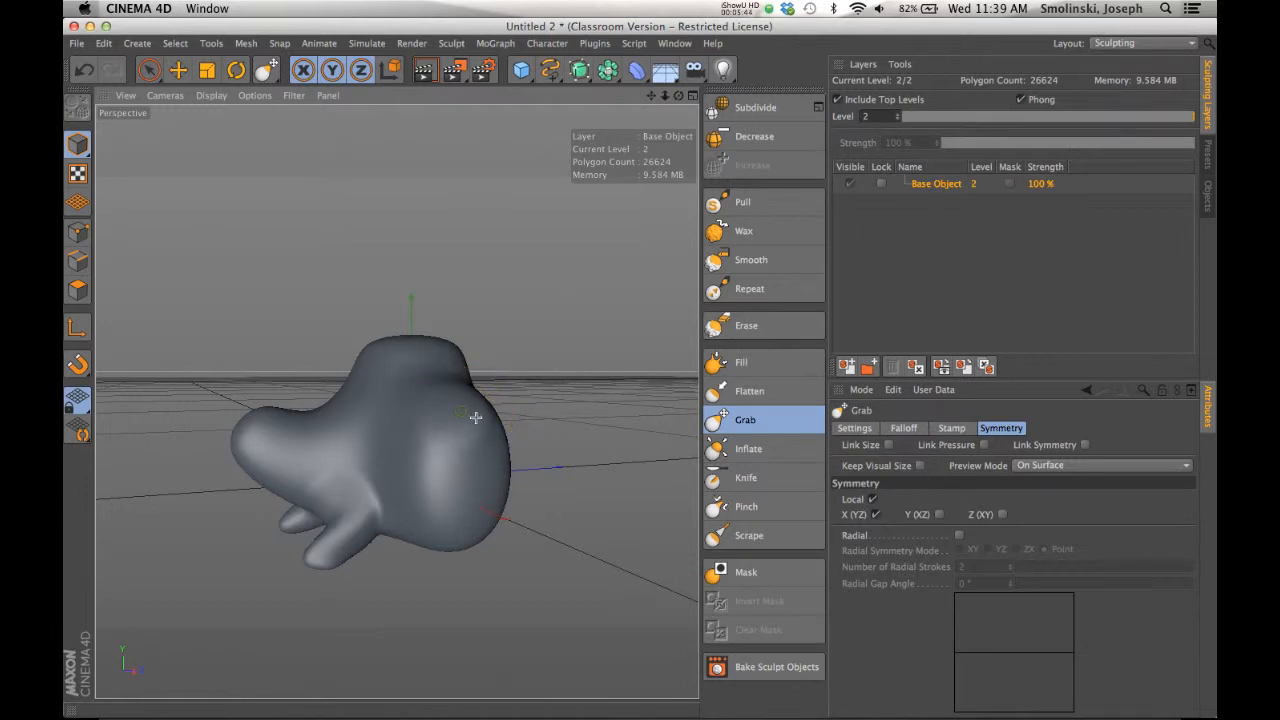
drag(524, 480, 515, 487)
click(866, 429)
click(1135, 521)
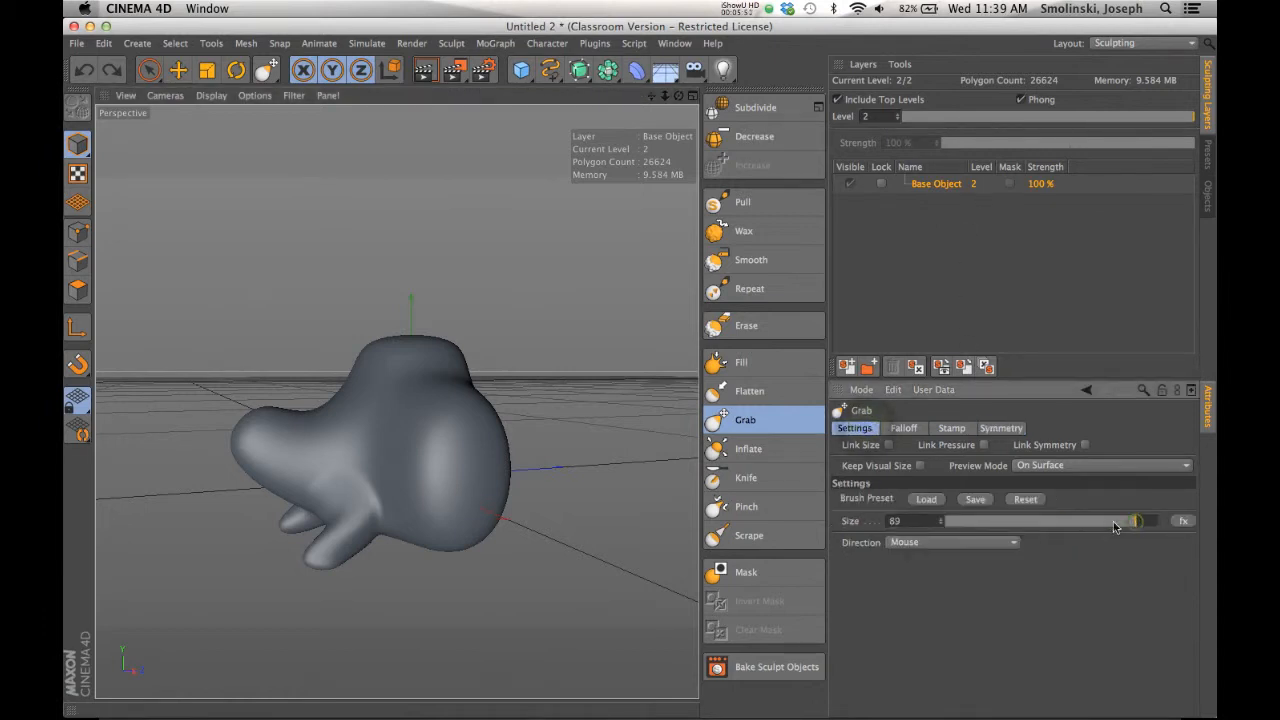
click(449, 537)
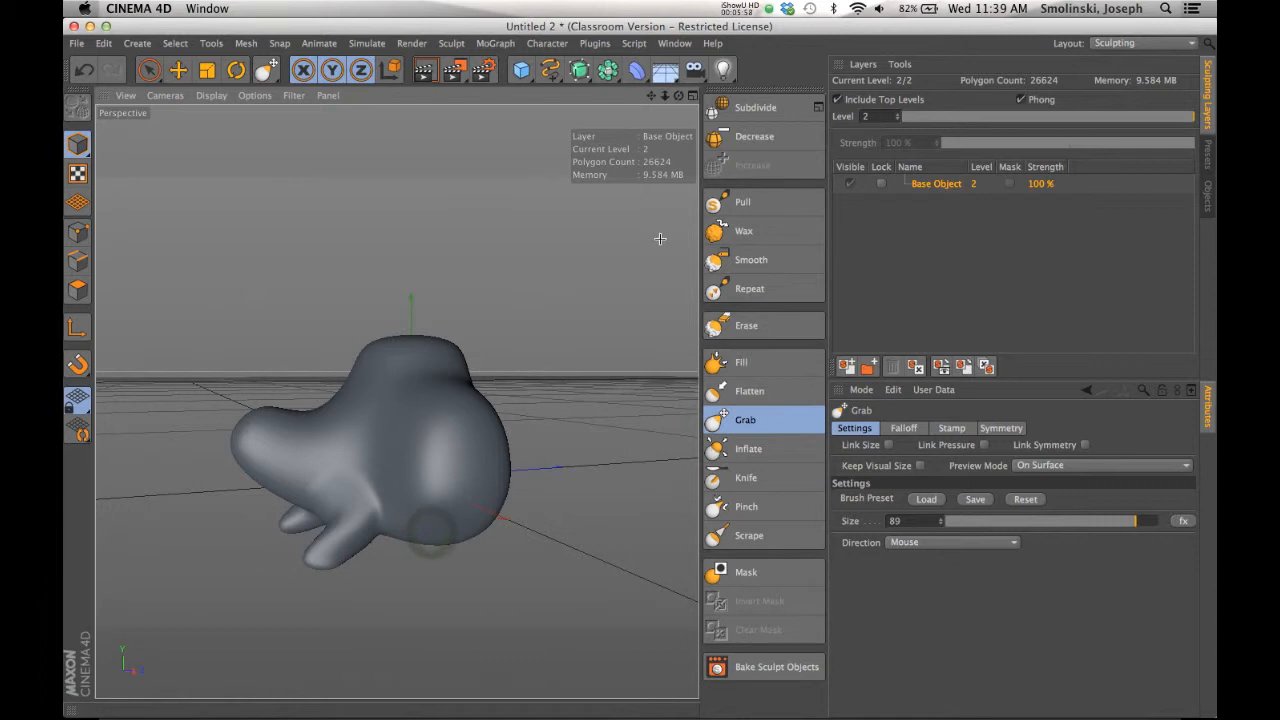
- Reshape the shoulders, the base of the top bump and the lower body with short Grab strokes at size 89
drag(681, 93, 785, 118)
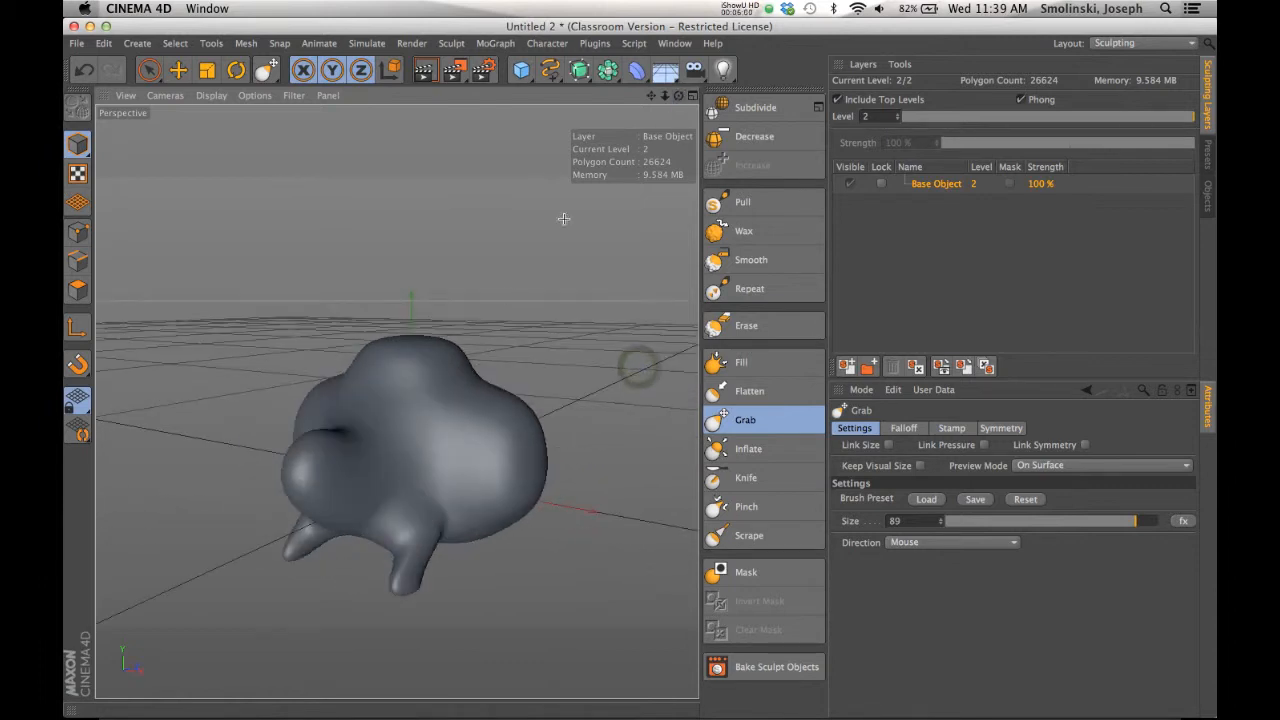
drag(483, 384, 431, 416)
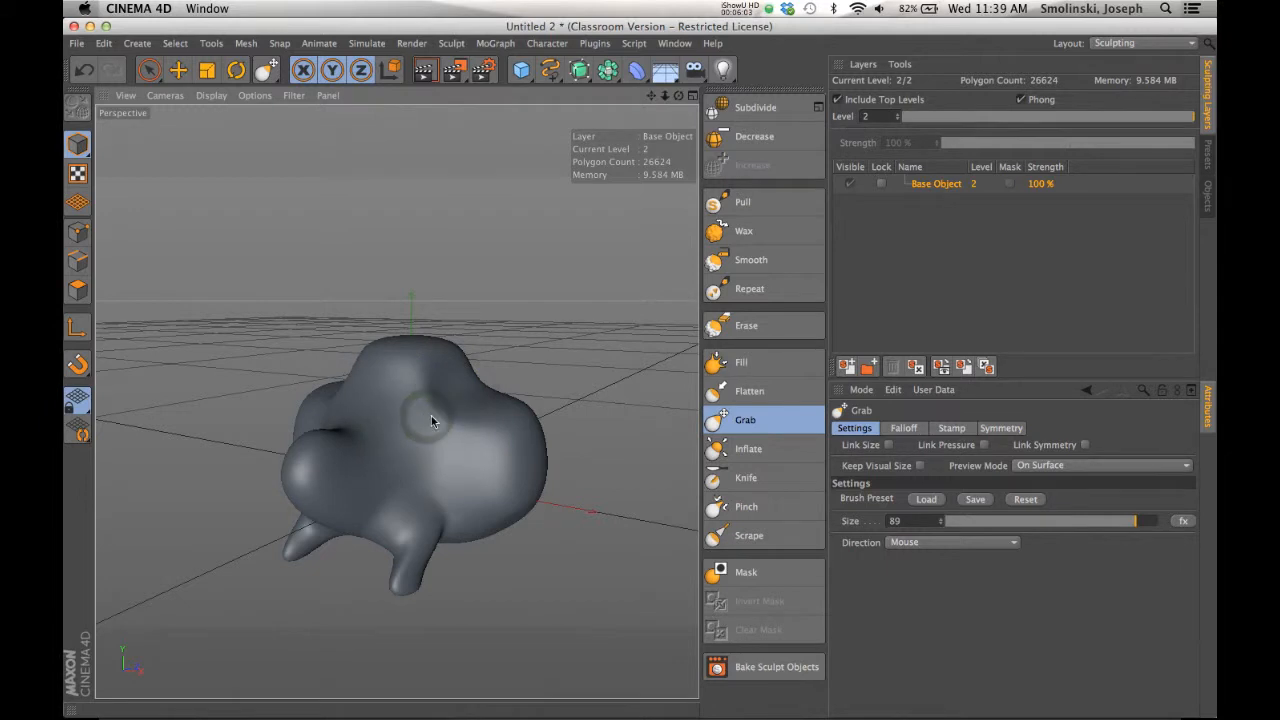
drag(681, 95, 630, 100)
drag(477, 389, 471, 390)
drag(390, 404, 388, 394)
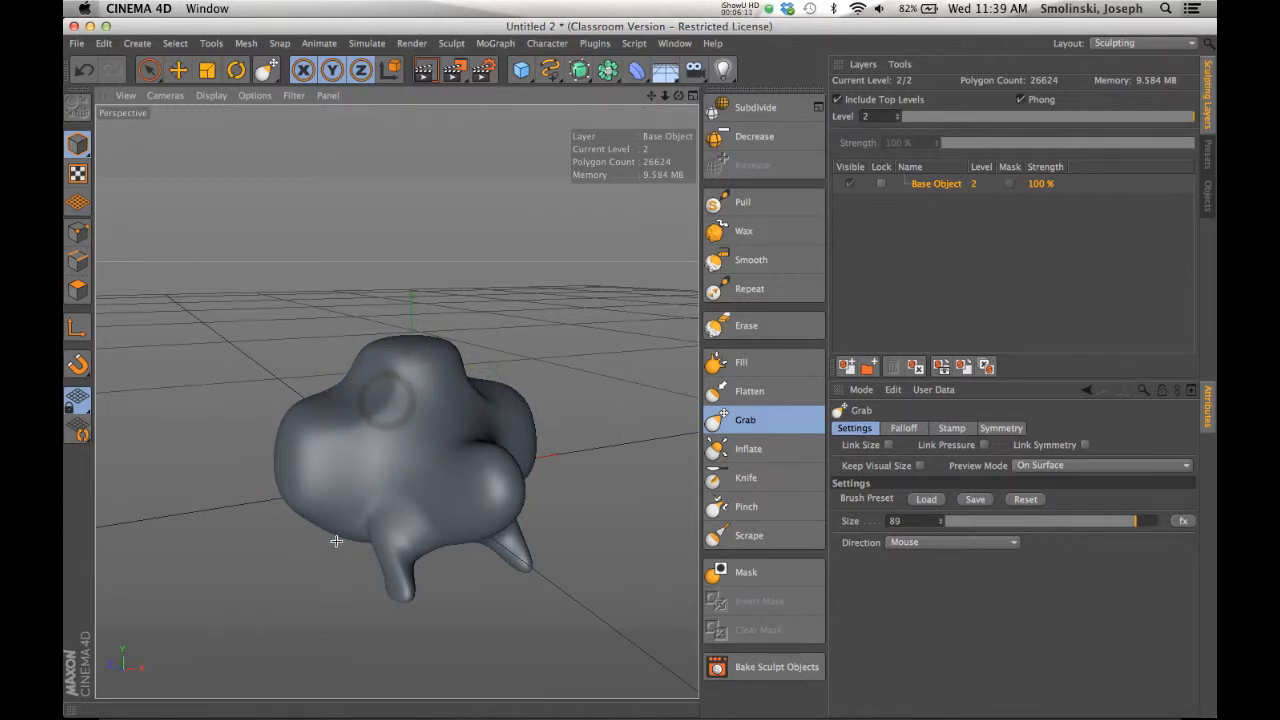
drag(340, 531, 346, 510)
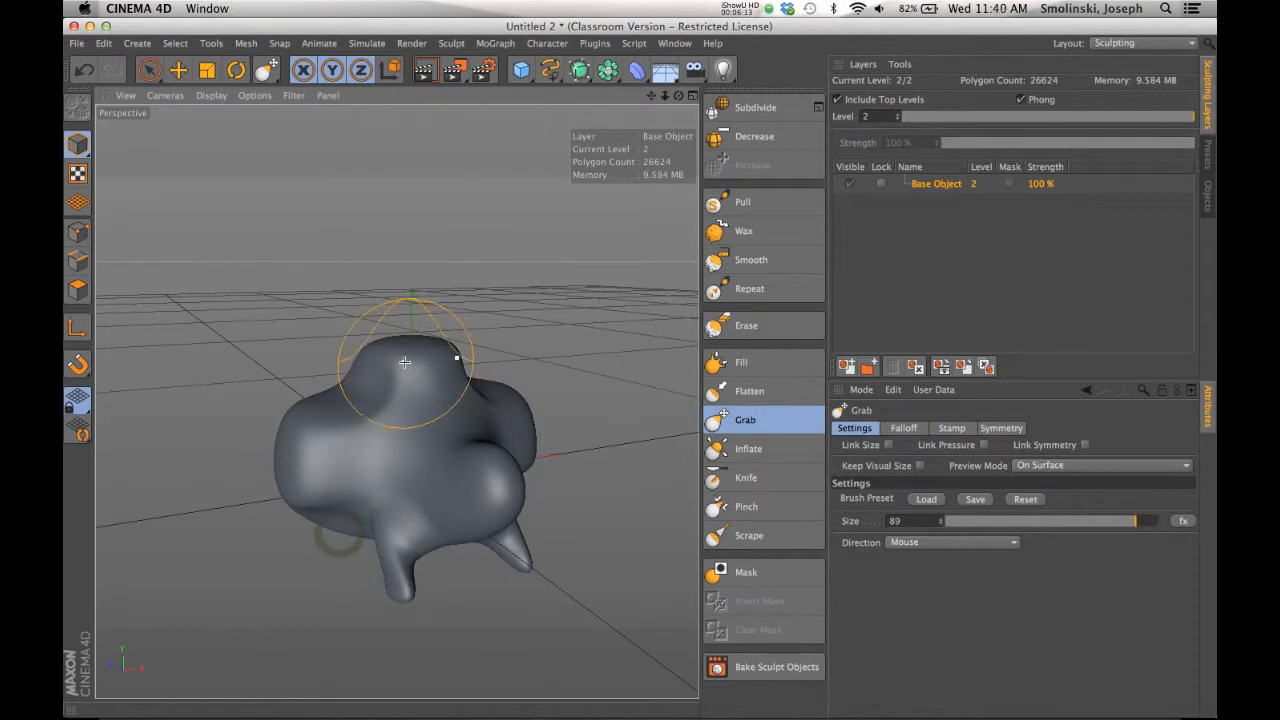
- Inflate the front of the top bump using the Inflate brush with X (YZ) symmetry, size 61 and 20% pressure
click(762, 457)
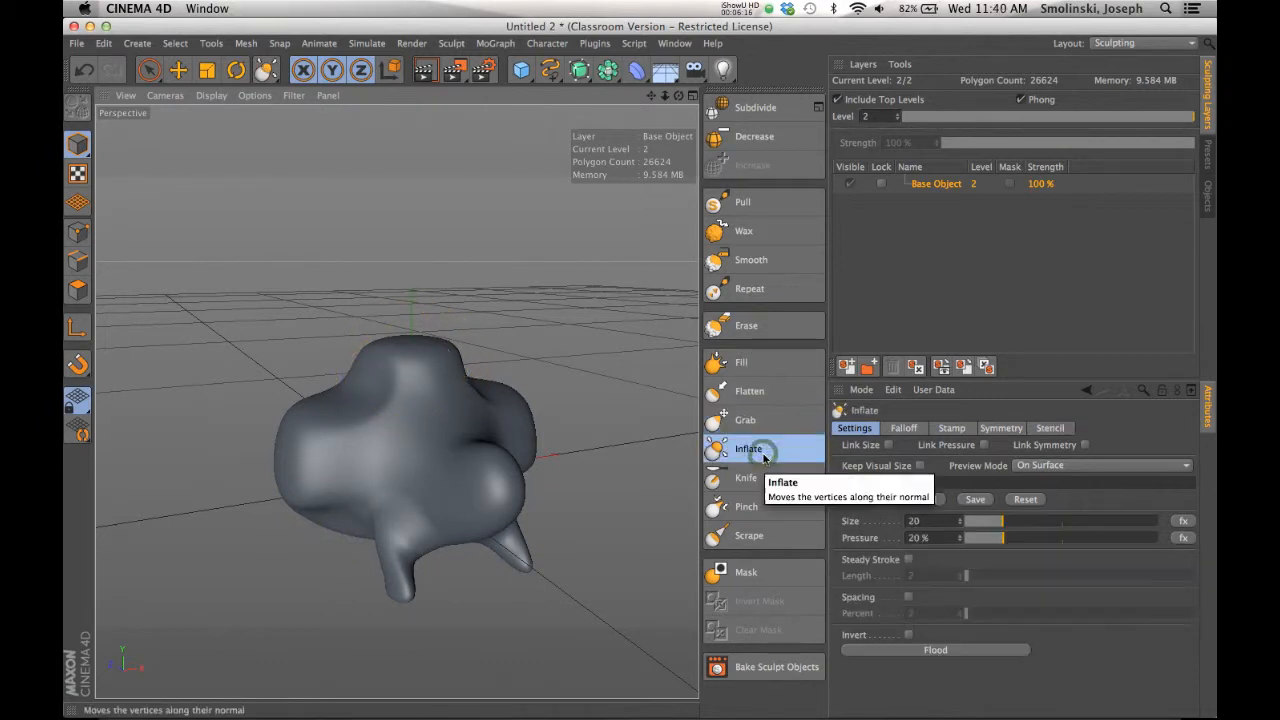
click(1002, 428)
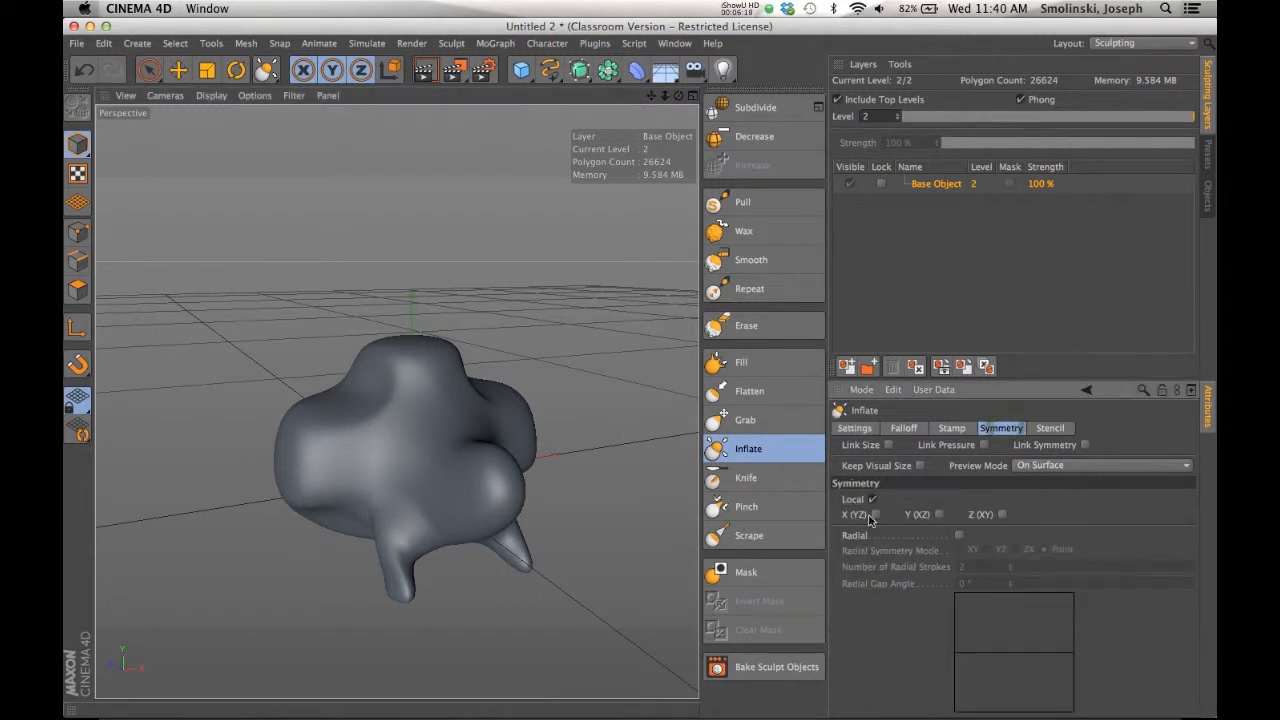
click(855, 429)
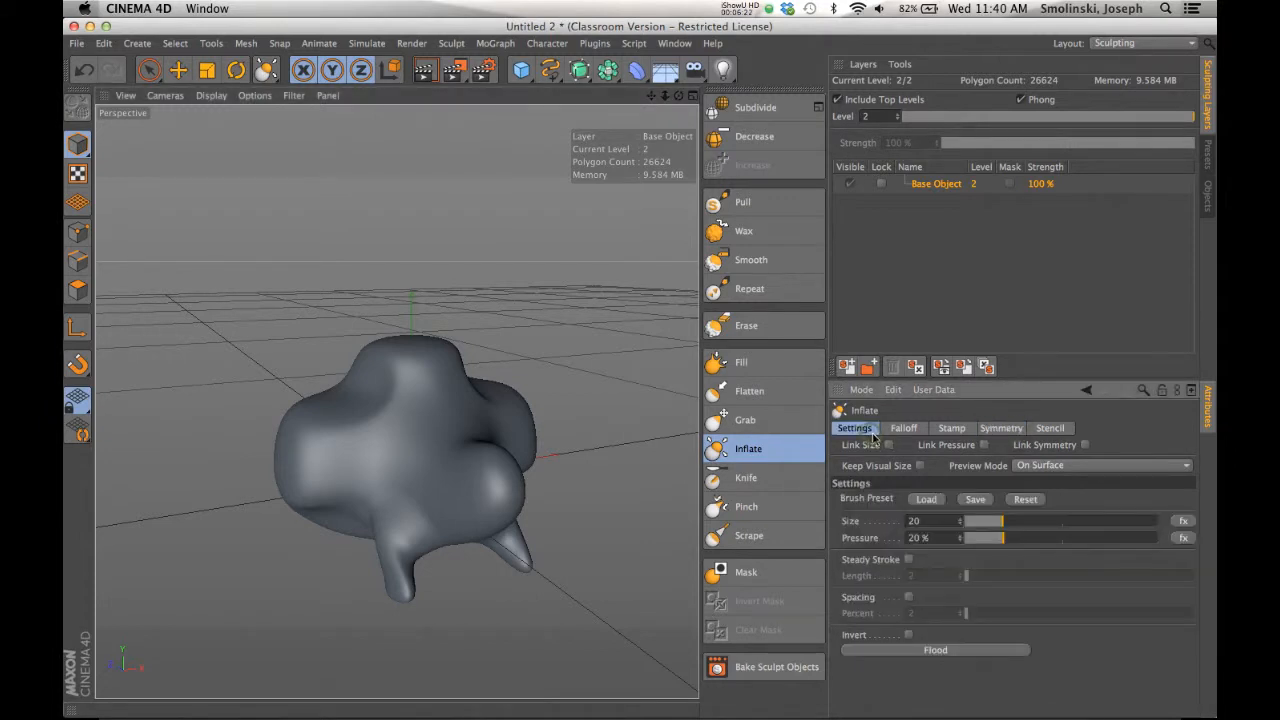
click(1083, 524)
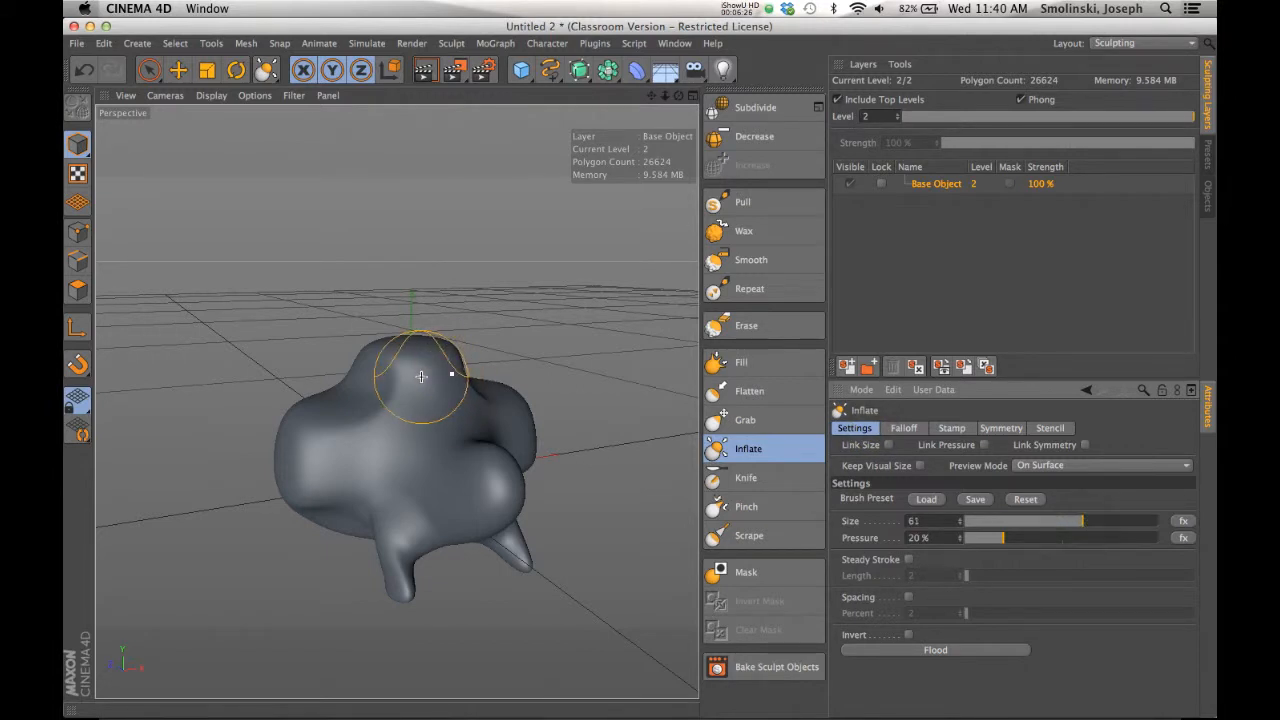
mouse_move(454, 365)
mouse_down()
mouse_move(444, 376)
mouse_move(455, 383)
mouse_move(363, 380)
mouse_move(376, 392)
mouse_move(353, 402)
mouse_move(379, 383)
mouse_up()
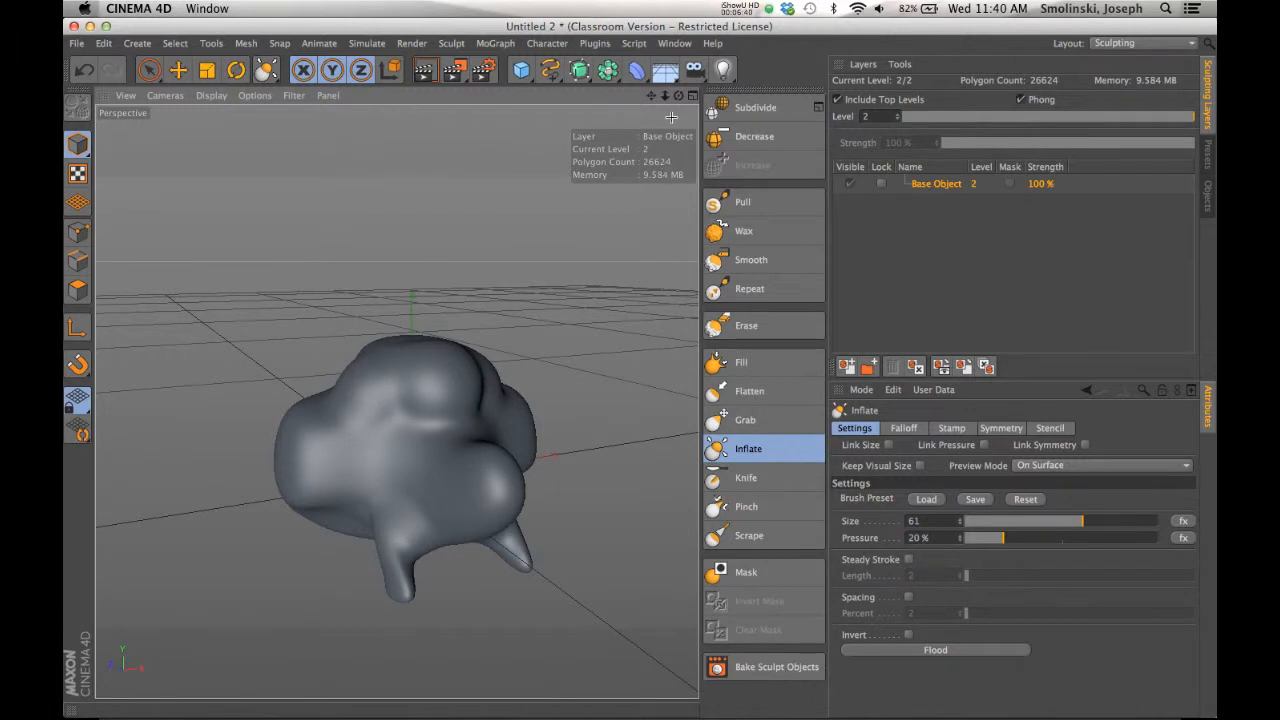
- Inflate the side and back of the top bump further, raising the Inflate brush size to 82
drag(679, 96, 548, 150)
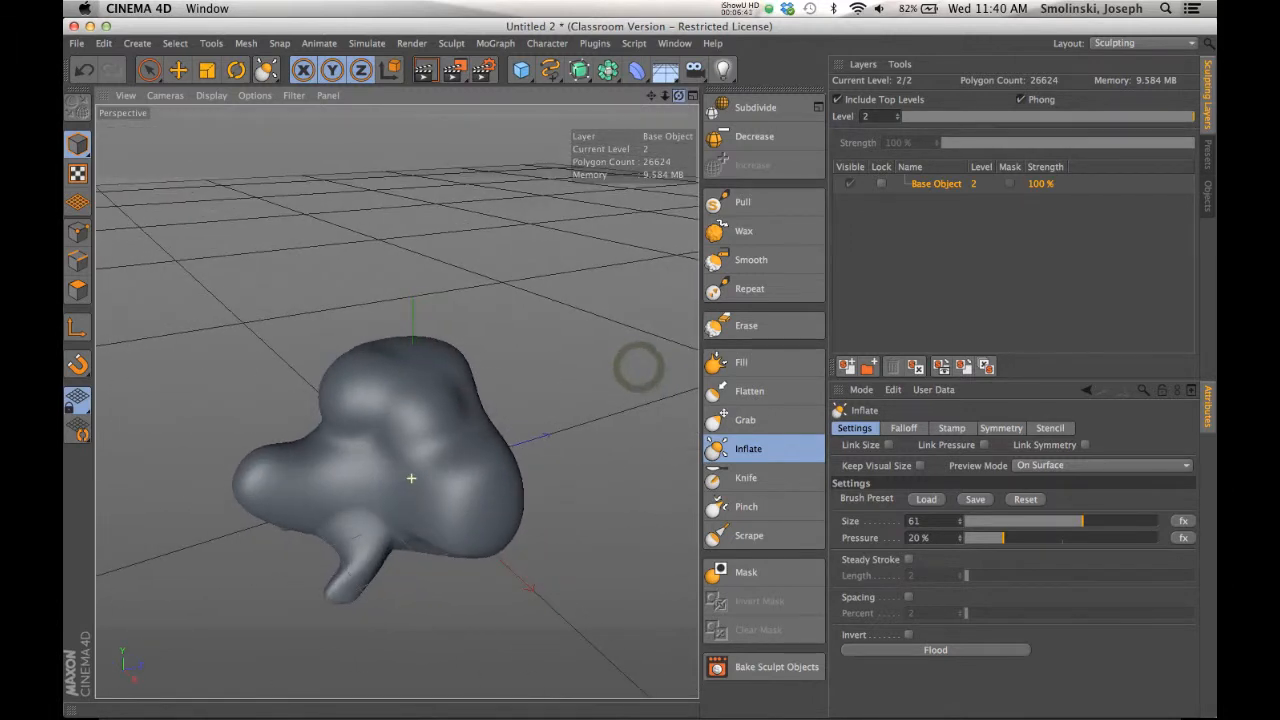
drag(465, 392, 403, 370)
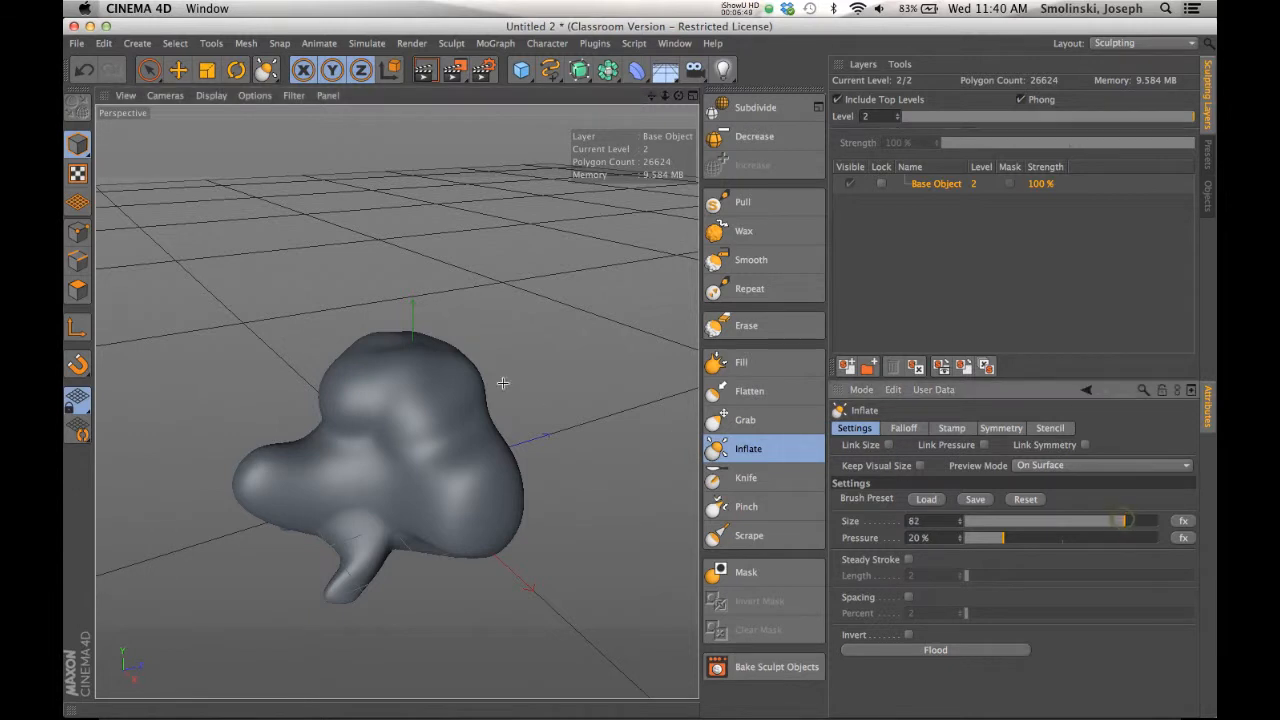
drag(461, 397, 454, 417)
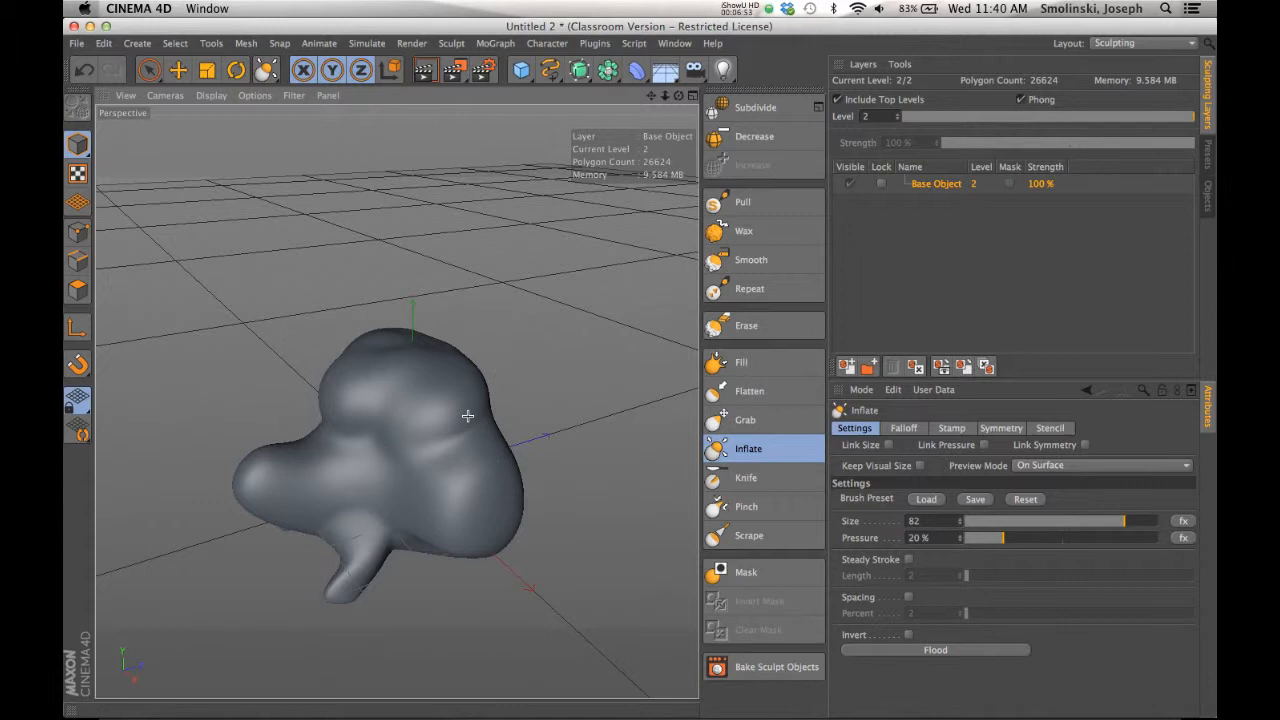
- Inflate a pair of small round eyes beside the snout with brush size 22 and 40.6% pressure
click(1006, 521)
click(1044, 538)
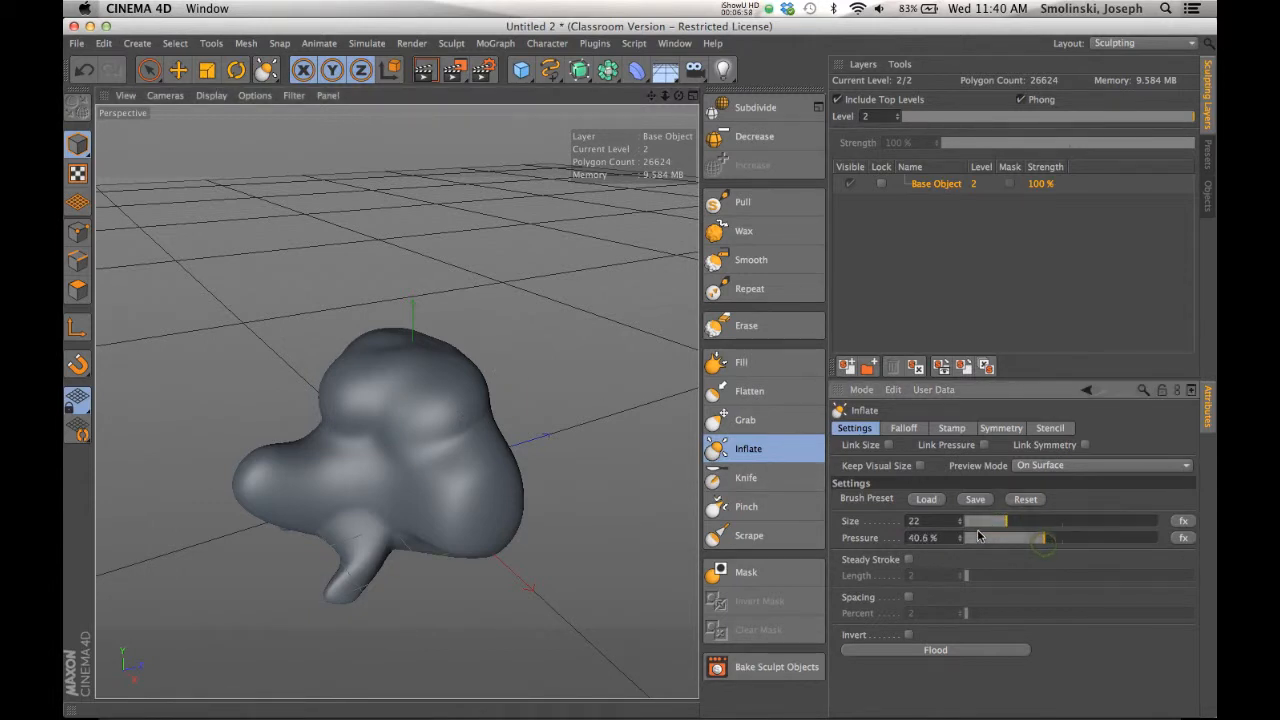
drag(378, 461, 378, 465)
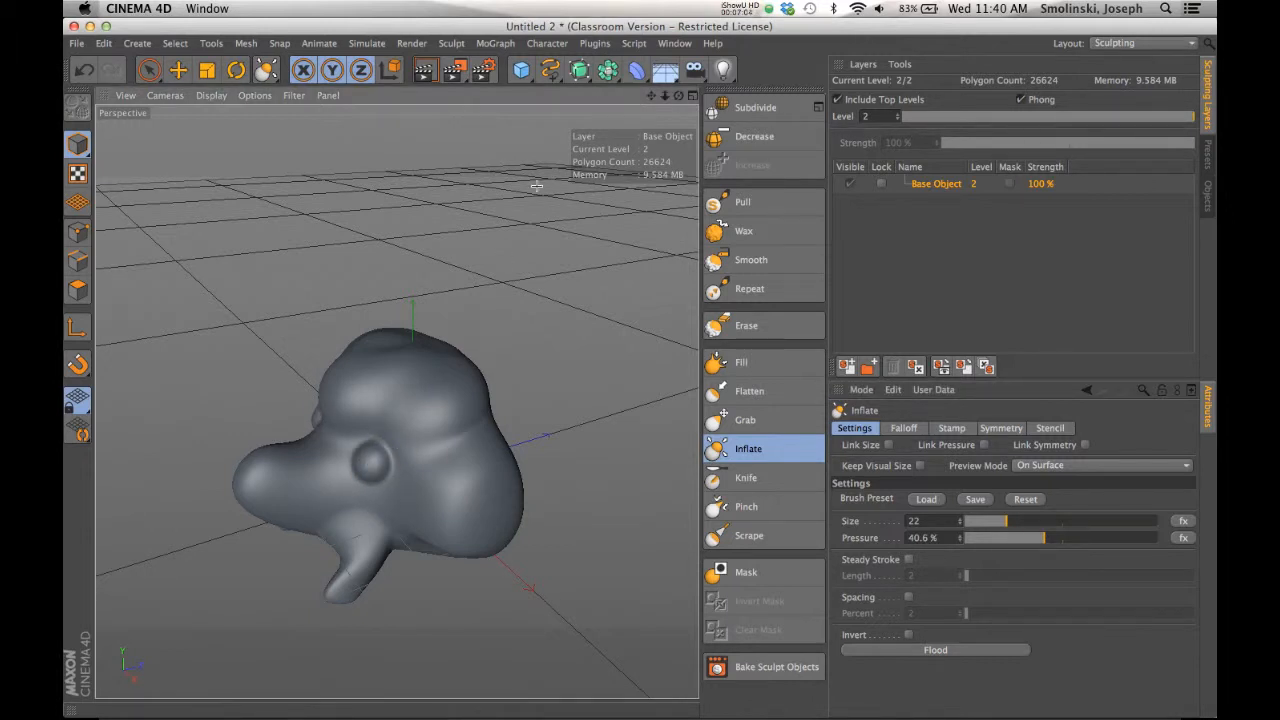
- Switch to the Knife brush and enable X (YZ) symmetry for it, with the creature's face in view
mouse_move(679, 96)
mouse_down()
mouse_move(770, 82)
mouse_move(762, 52)
mouse_up()
drag(411, 478, 411, 478)
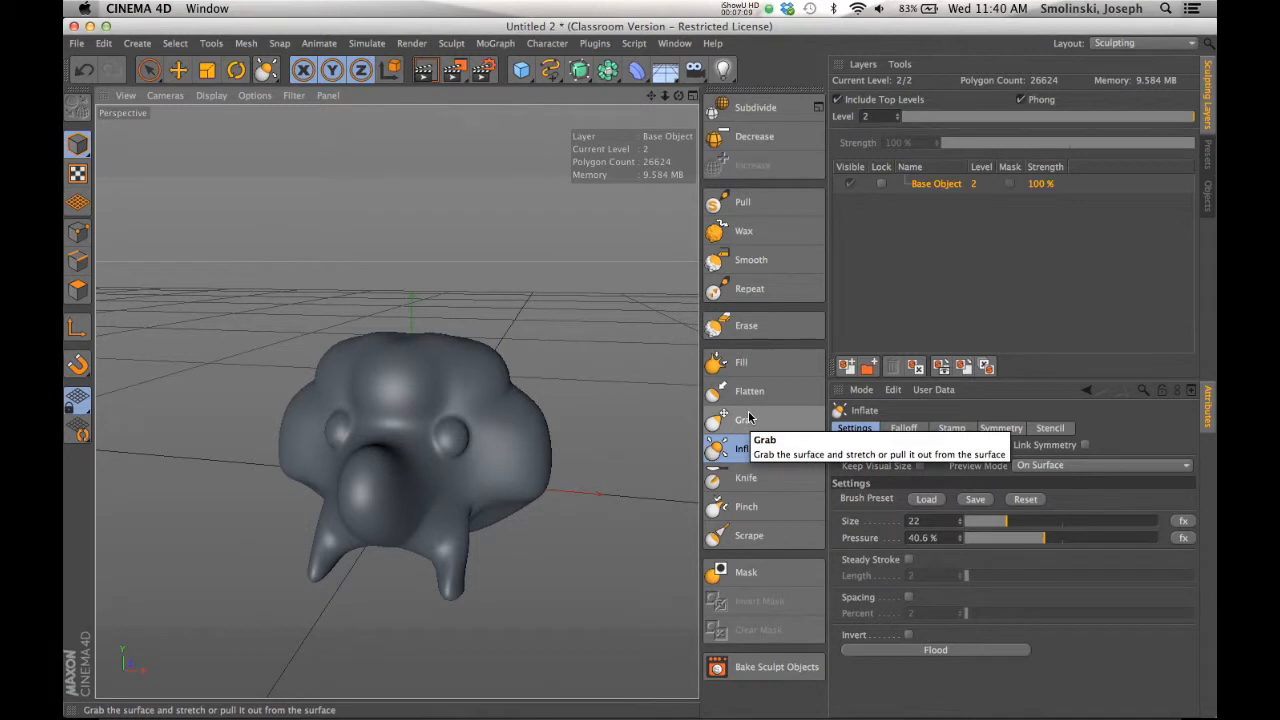
click(746, 479)
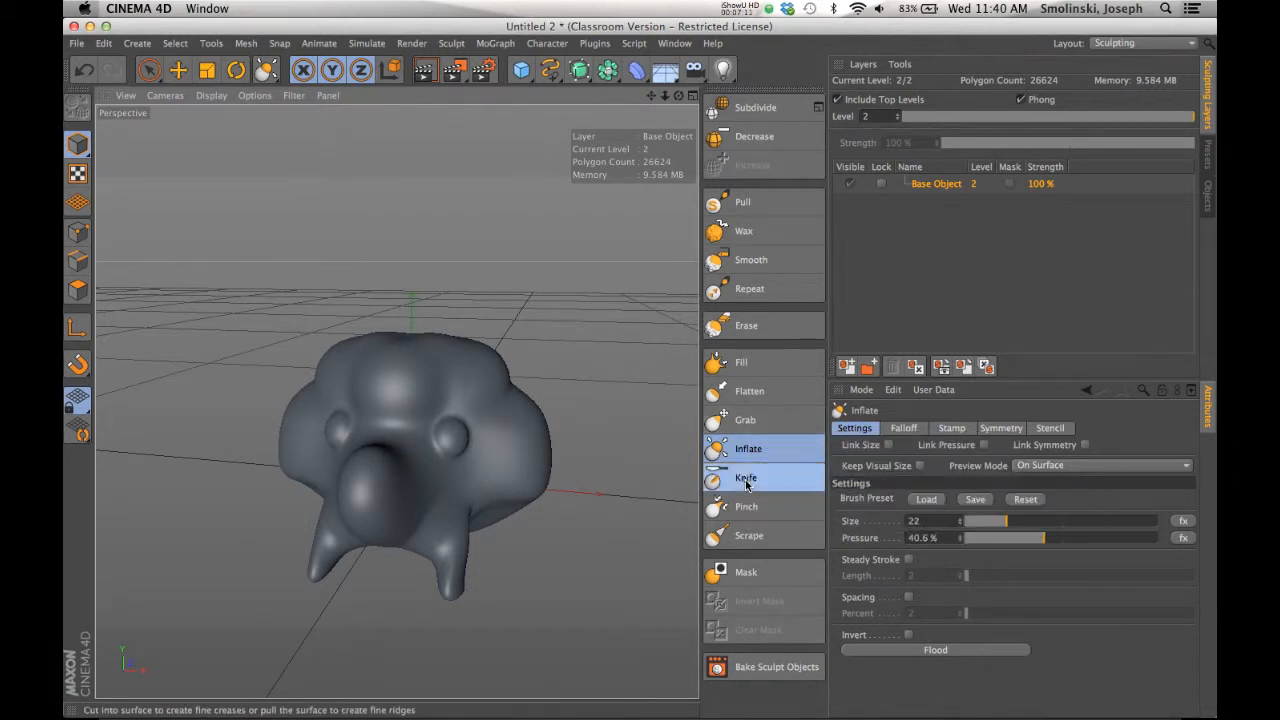
click(1008, 428)
click(876, 513)
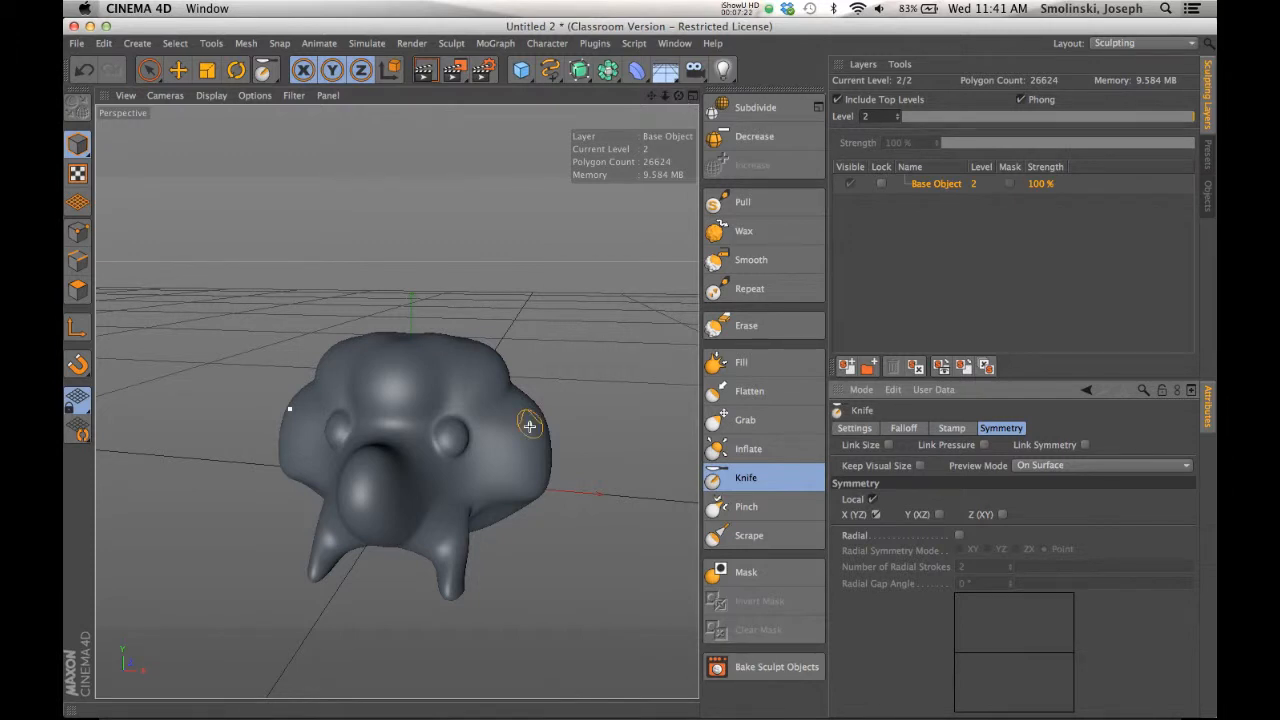
- Cut mirrored Knife creases down the cheeks beside the eyes, along the underside of the snout and up the forehead above the eyes
drag(484, 423, 487, 468)
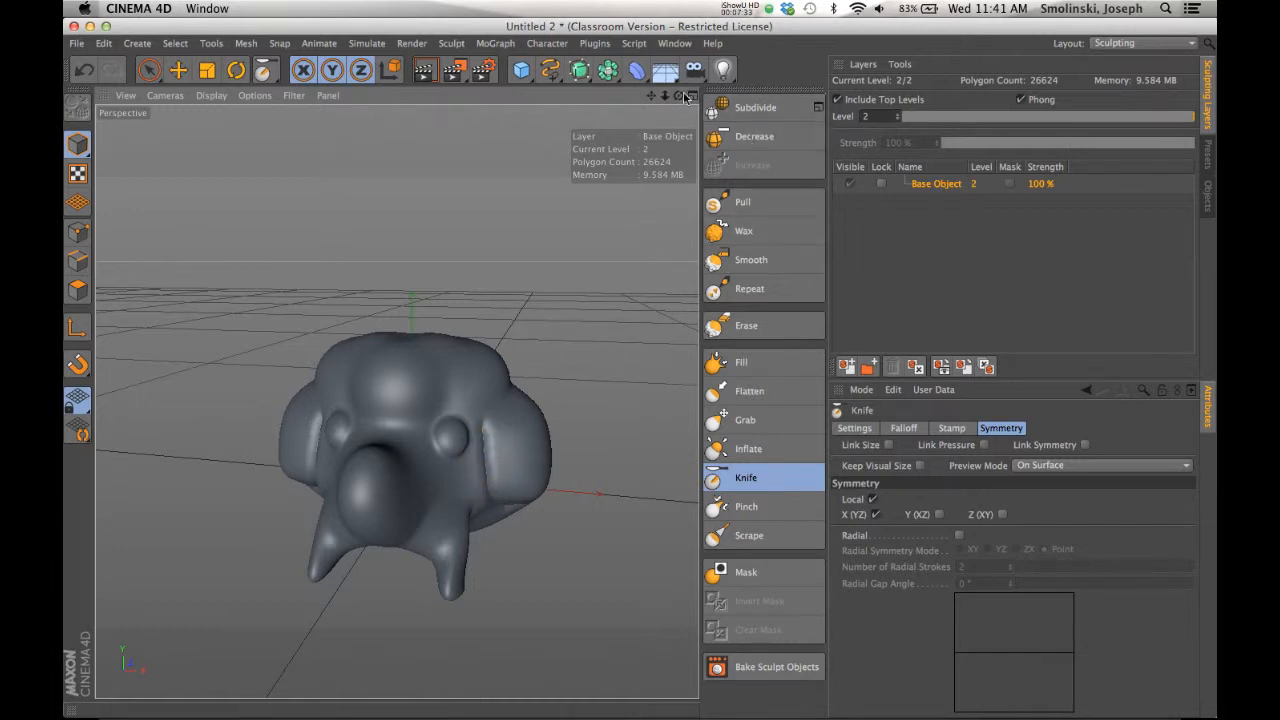
drag(678, 96, 680, 34)
alt+drag(411, 478, 418, 500)
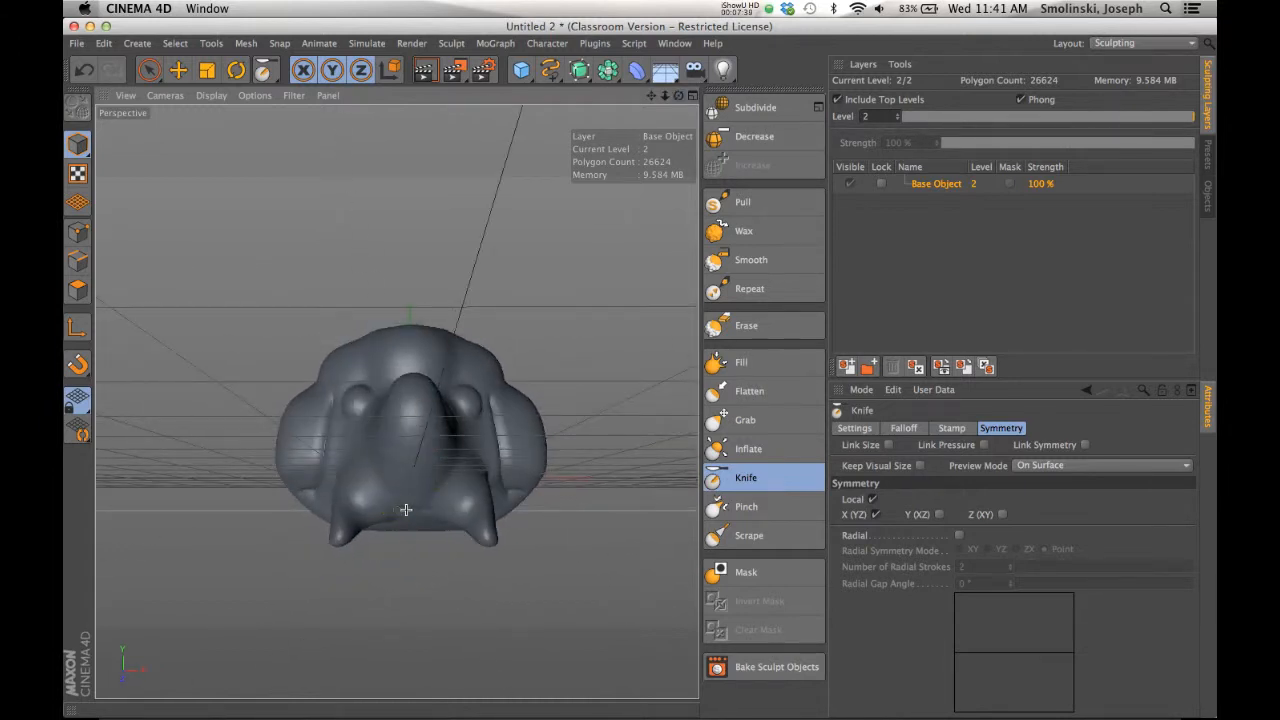
drag(391, 501, 373, 486)
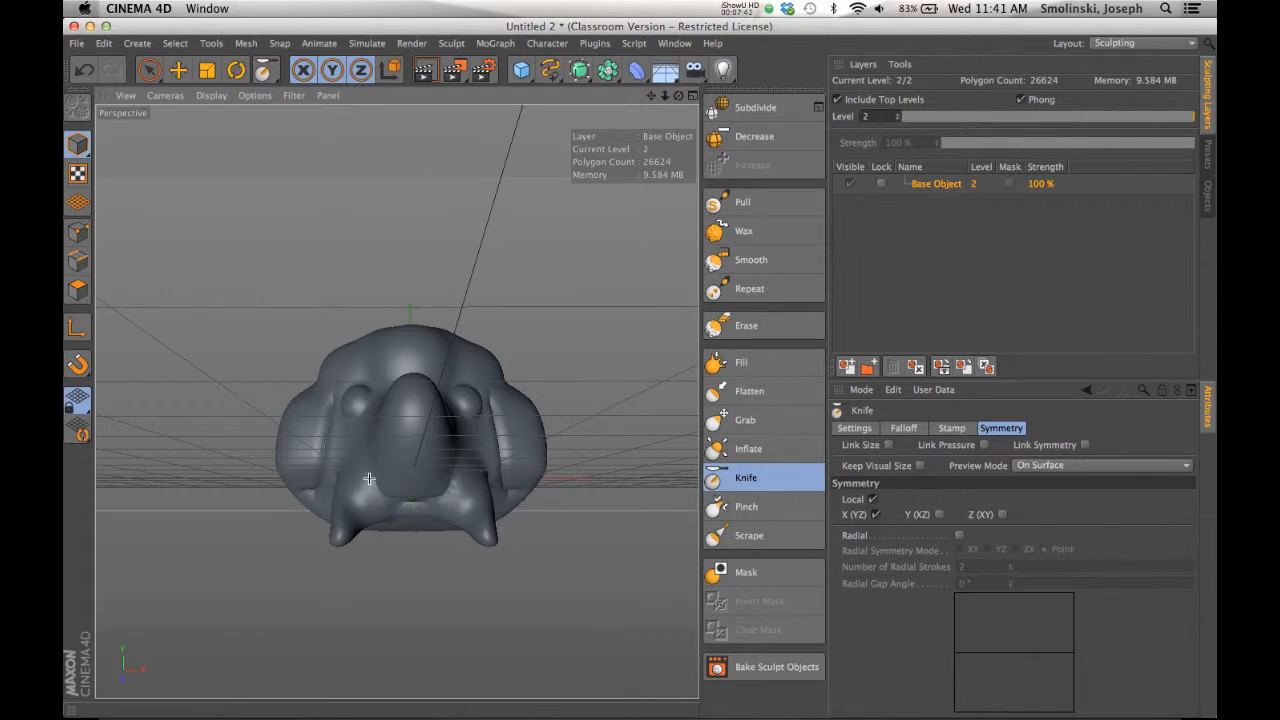
drag(678, 95, 595, 415)
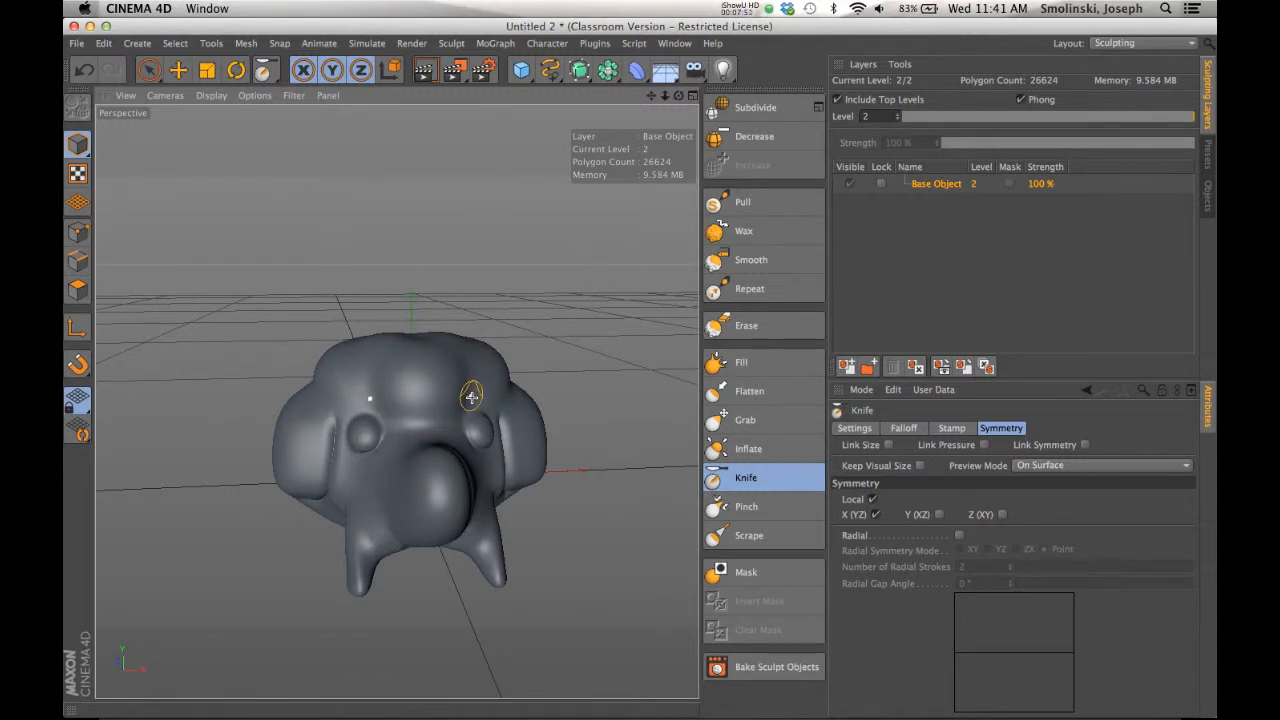
drag(462, 410, 467, 362)
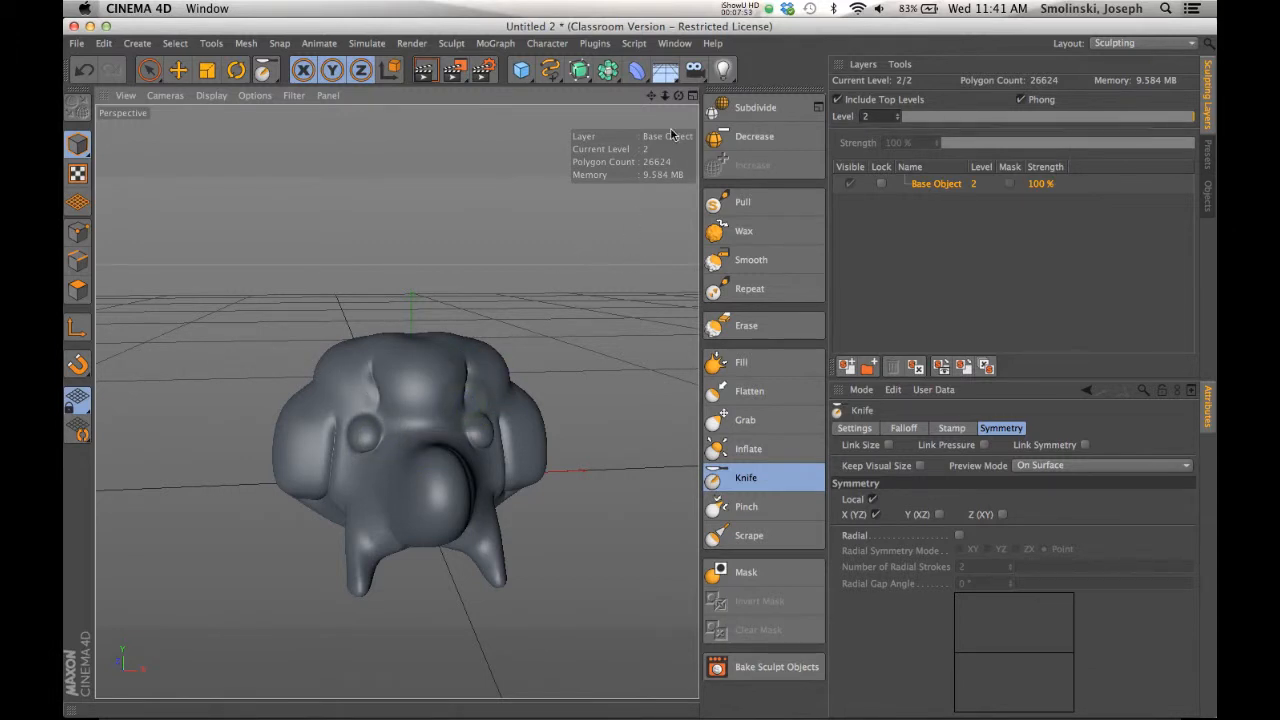
- Soften the cheek and forehead creases using the Smooth brush with X (YZ) symmetry, size 20 and 50.1% pressure
drag(679, 97, 640, 366)
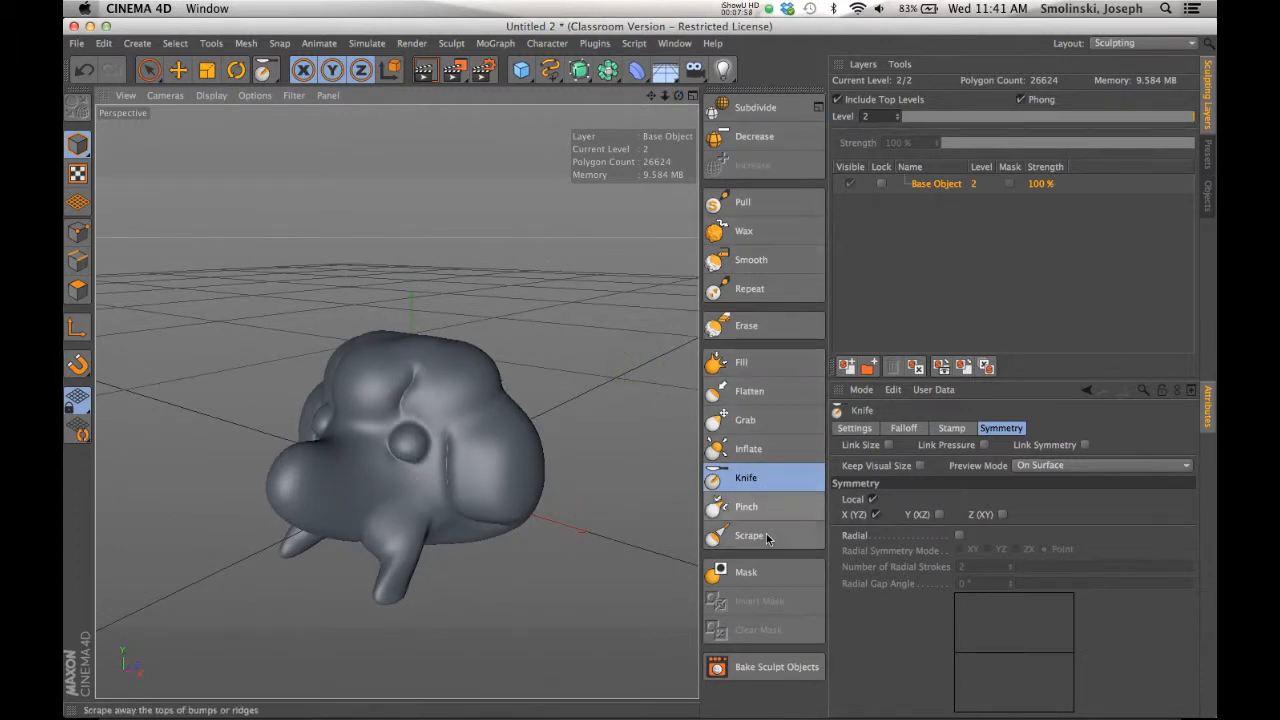
click(751, 260)
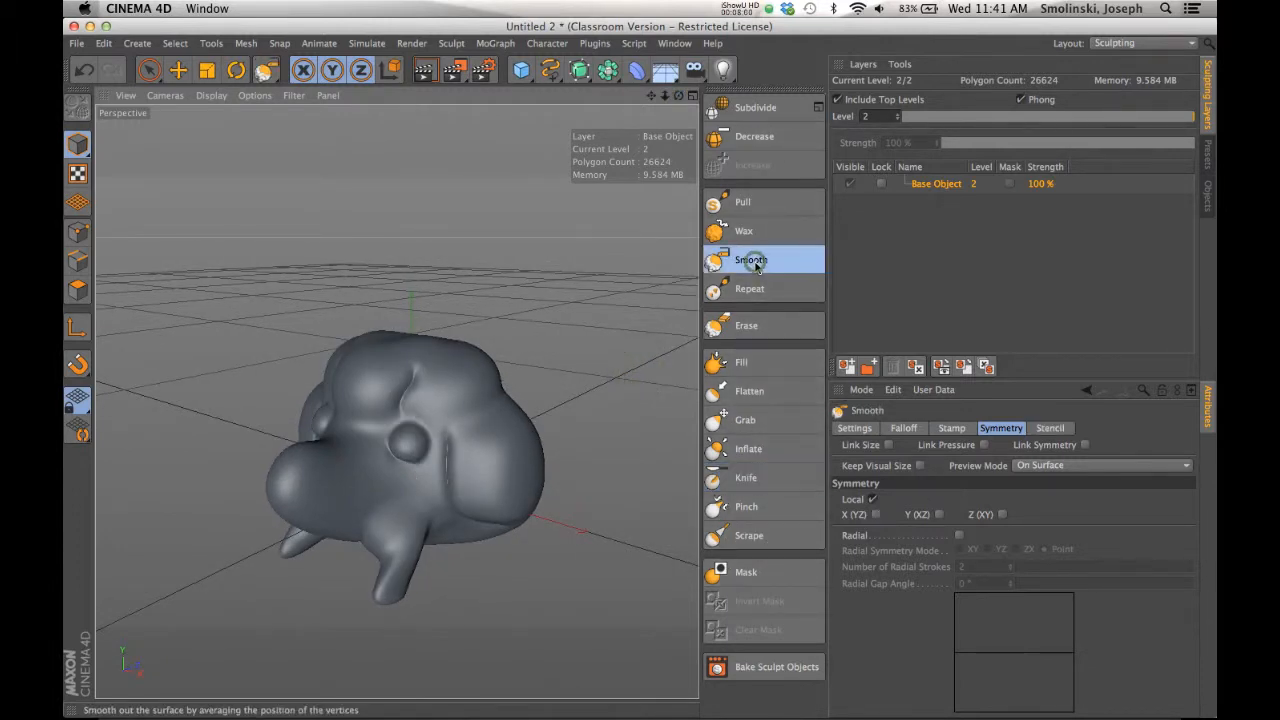
click(876, 514)
click(856, 428)
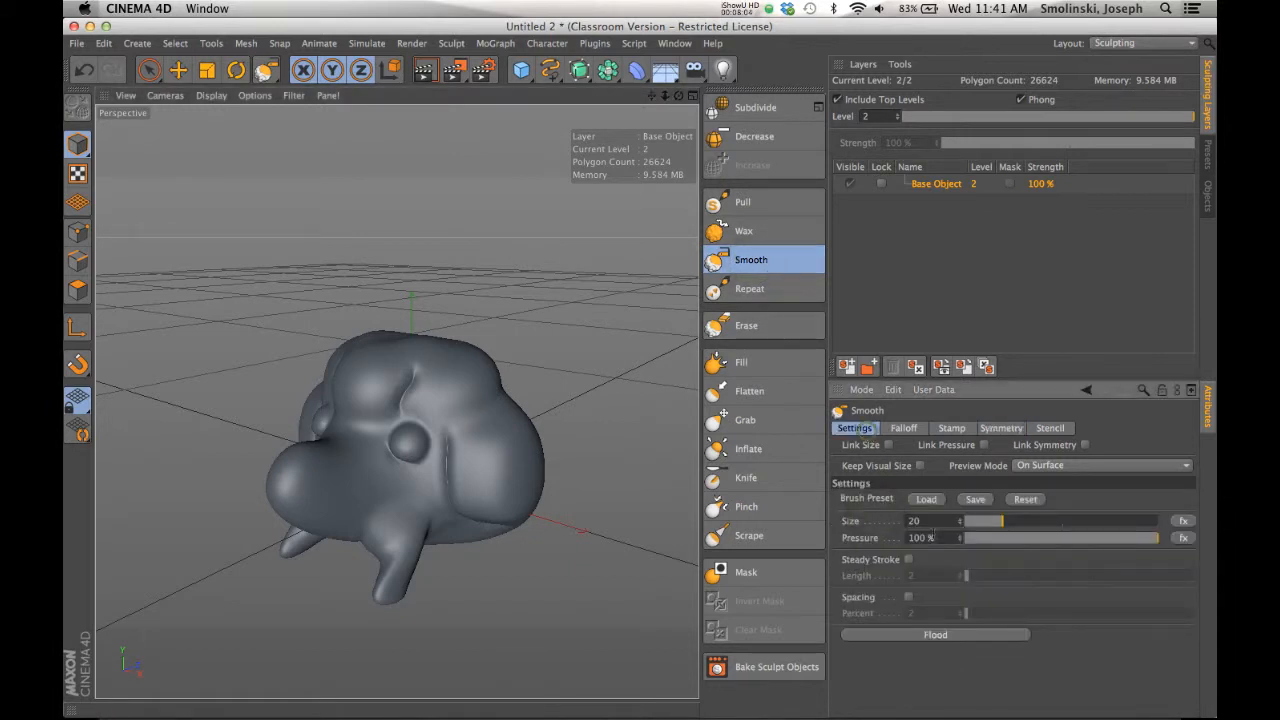
click(1062, 540)
mouse_move(450, 445)
mouse_down()
mouse_move(452, 497)
mouse_move(503, 527)
mouse_up()
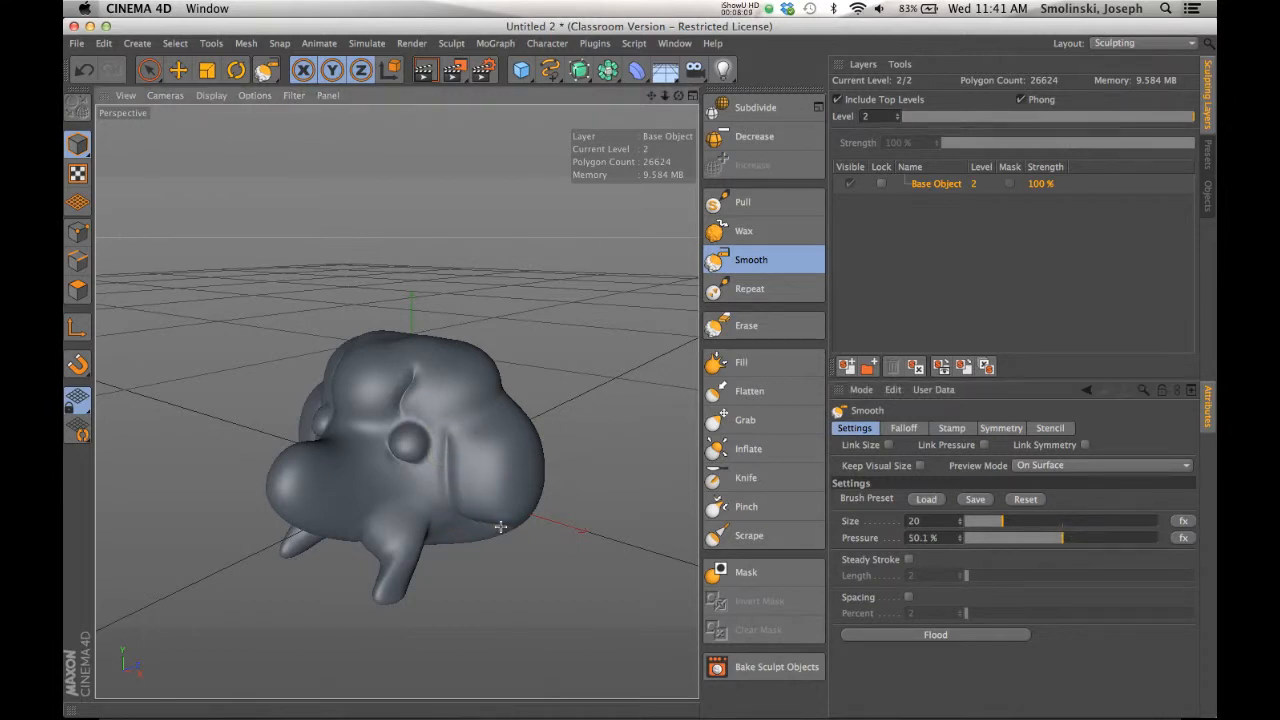
mouse_move(415, 368)
mouse_down()
mouse_move(407, 385)
mouse_move(420, 376)
mouse_up()
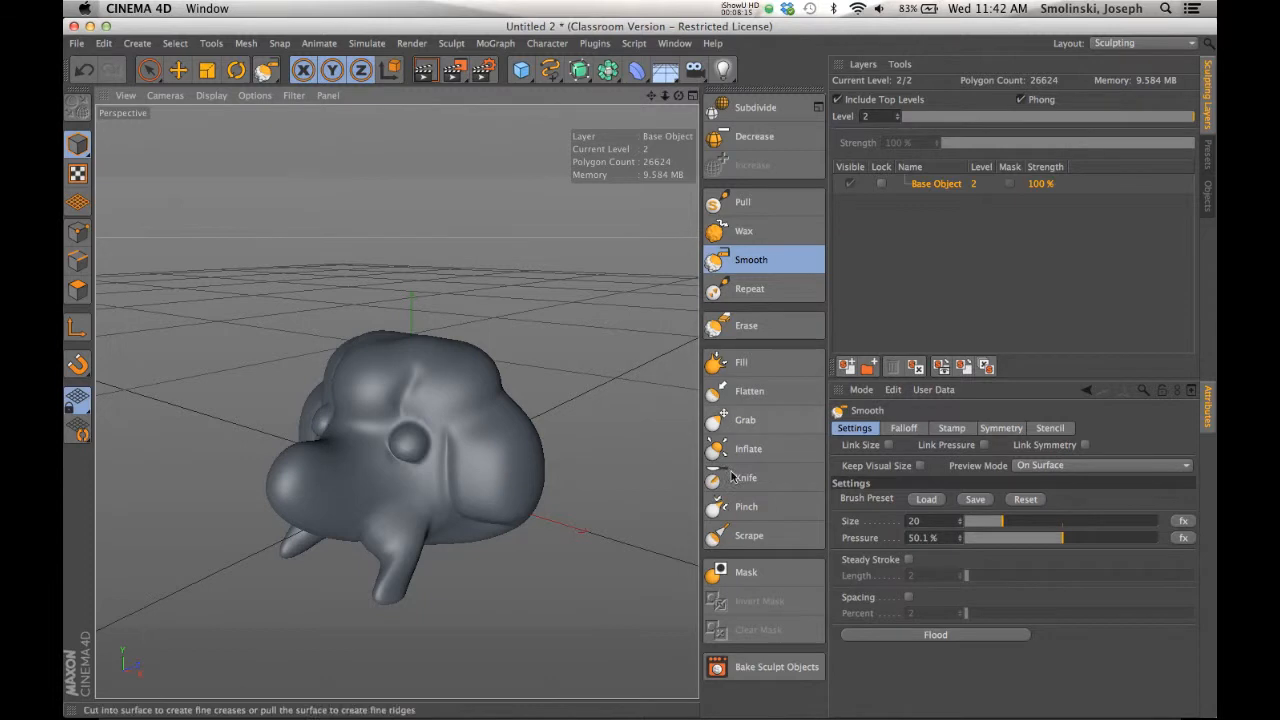
- Pull the side lobe behind the eye inward and slightly up using the Grab brush at size 43
click(745, 419)
drag(1064, 521, 1036, 523)
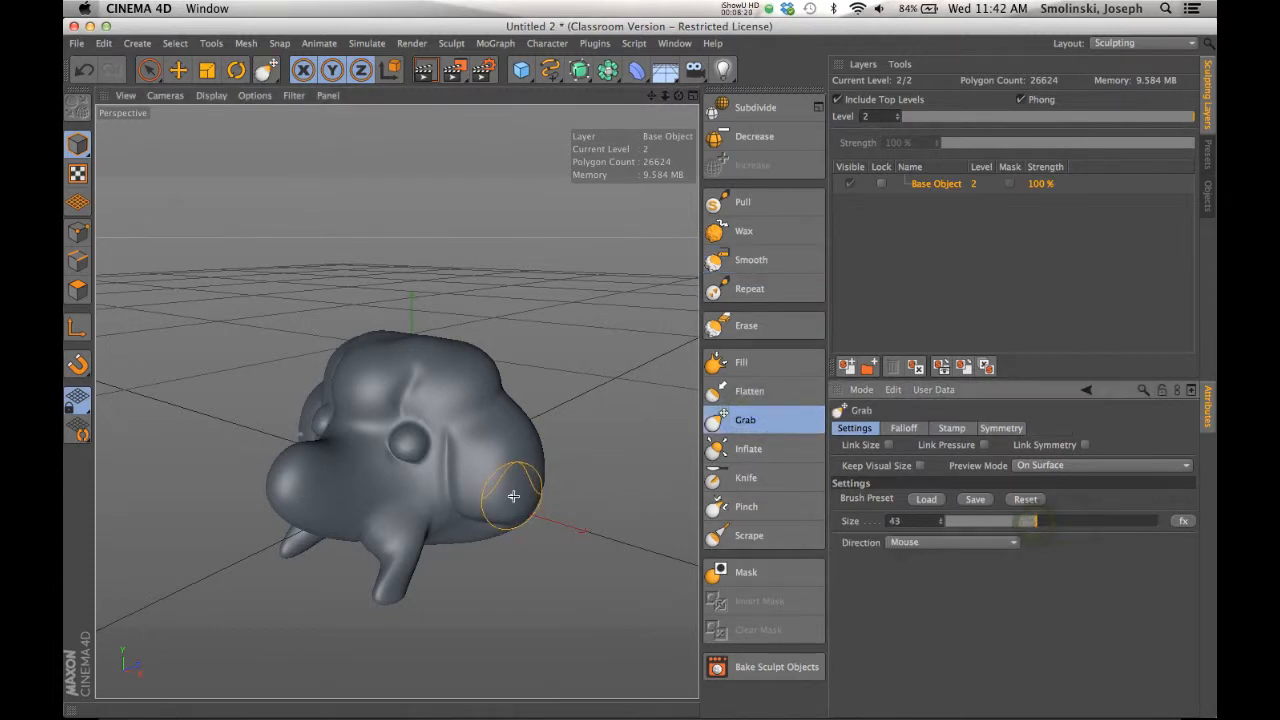
mouse_move(531, 459)
mouse_down()
mouse_move(497, 458)
mouse_move(497, 445)
mouse_up()
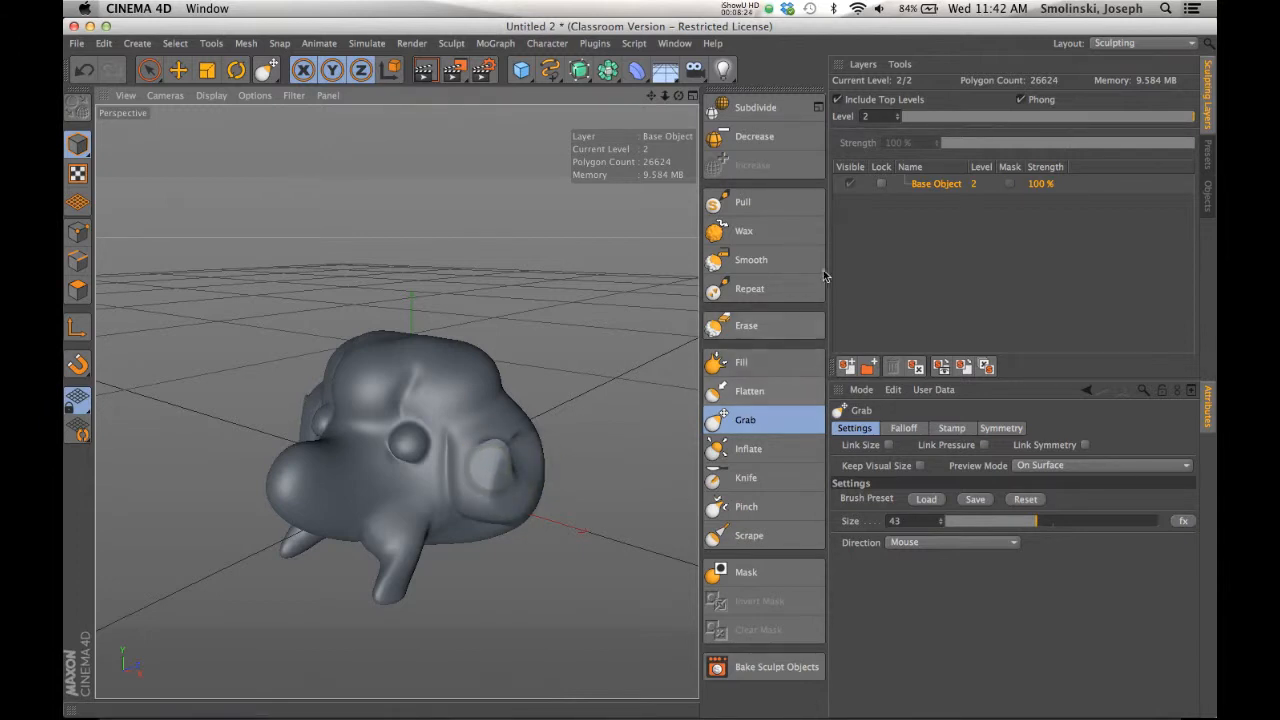
- Smooth out the grabbed area on the side lobe using the Smooth brush at size 59
click(770, 260)
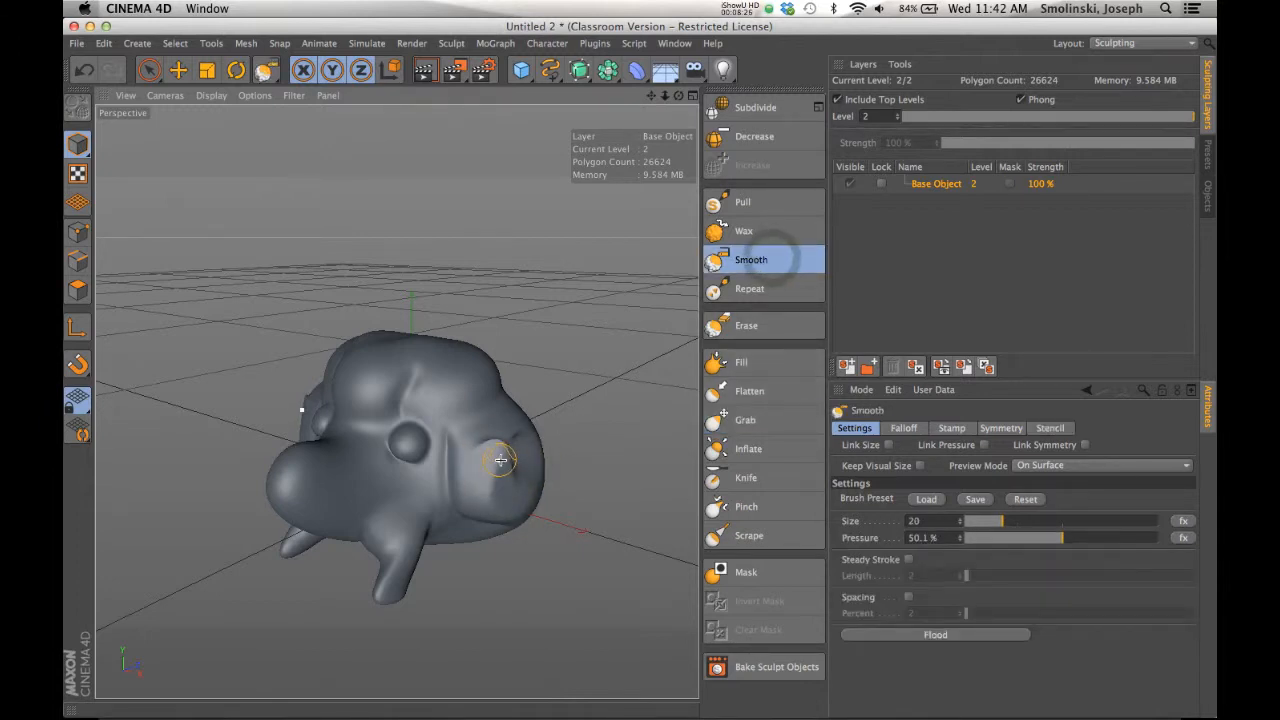
click(1079, 521)
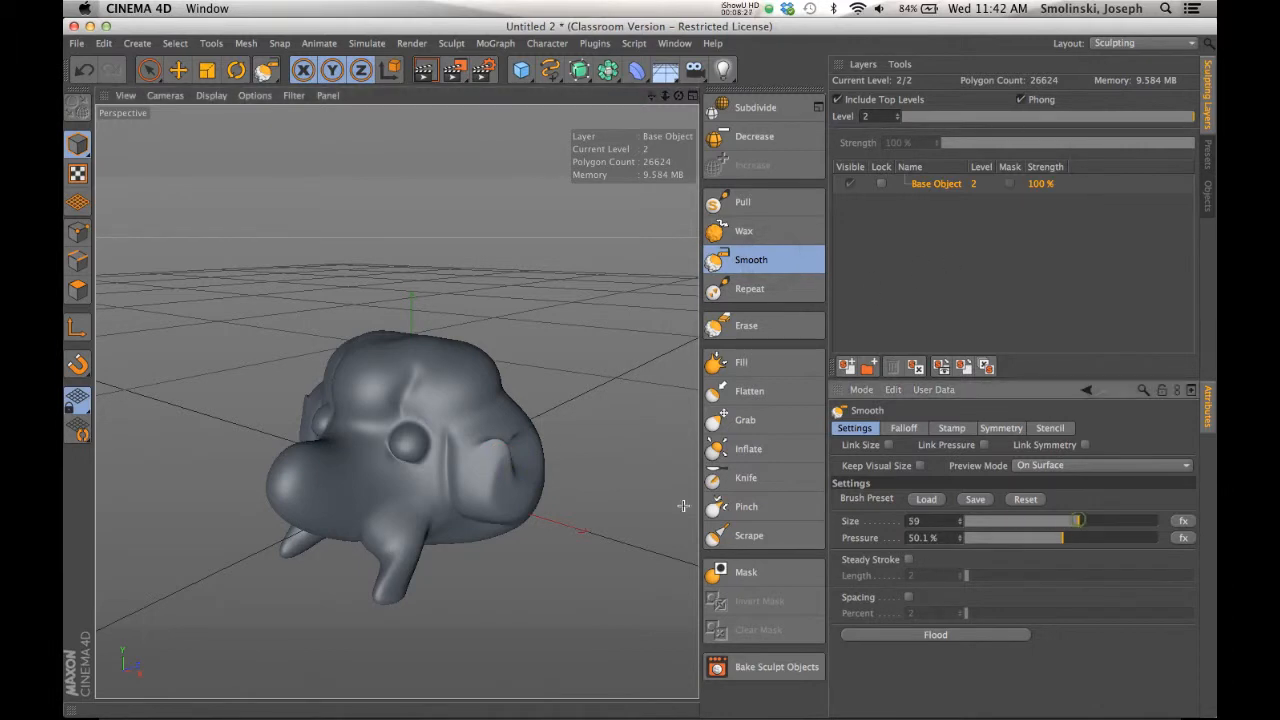
drag(490, 455, 516, 455)
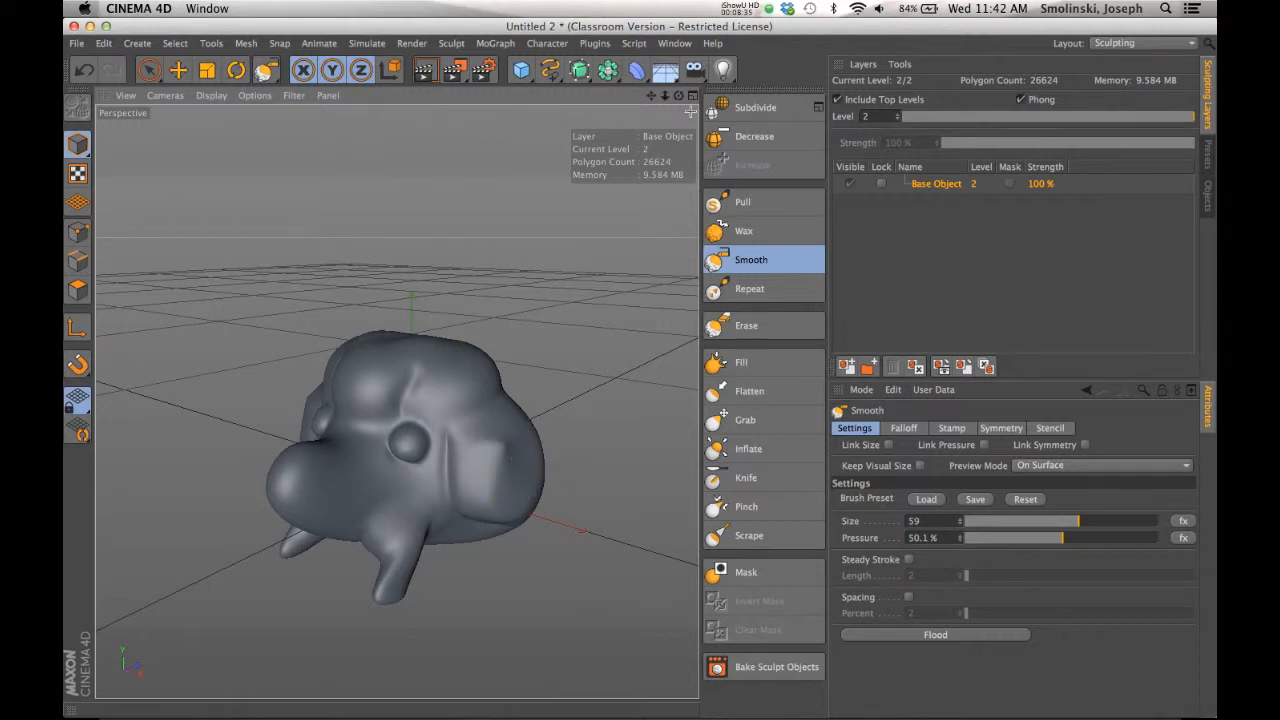
- Switch to the Pull brush and enable X (YZ) symmetry for it, with the side of the snout in closer view
mouse_move(679, 97)
mouse_down()
mouse_move(780, 93)
mouse_move(678, 85)
mouse_move(682, 64)
mouse_move(730, 96)
mouse_move(664, 92)
mouse_move(738, 64)
mouse_move(726, 76)
mouse_up()
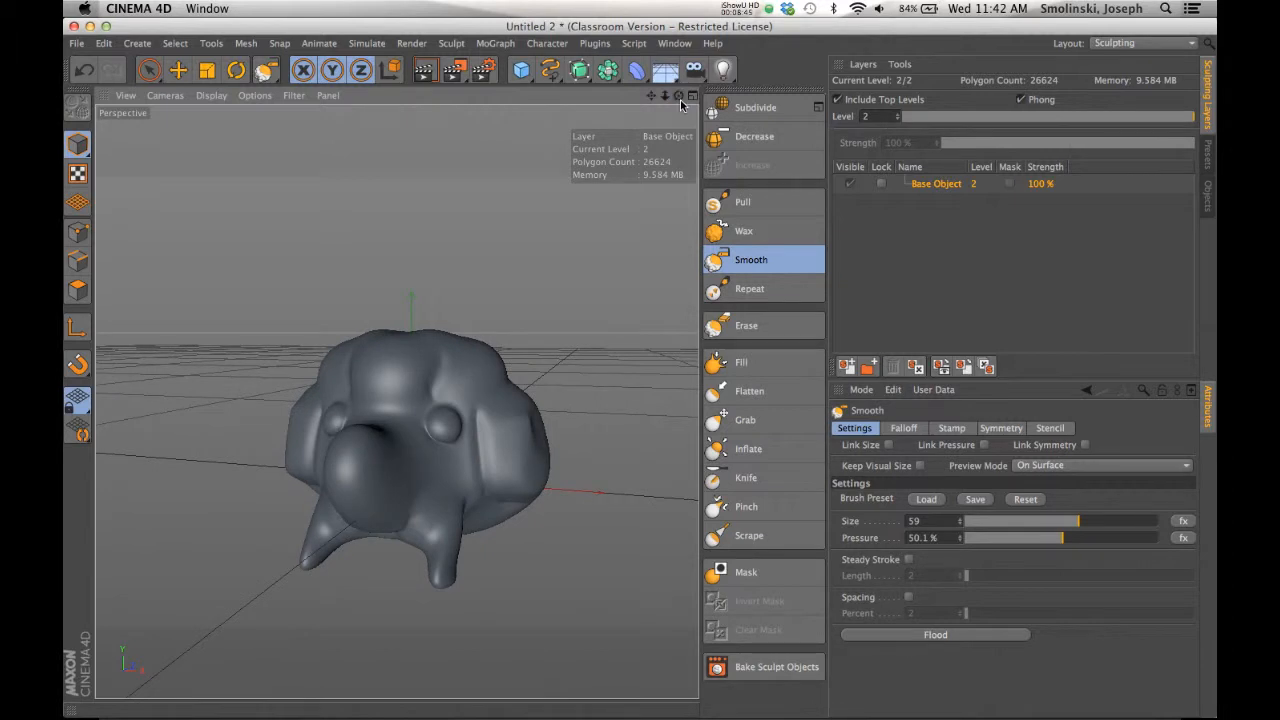
click(757, 201)
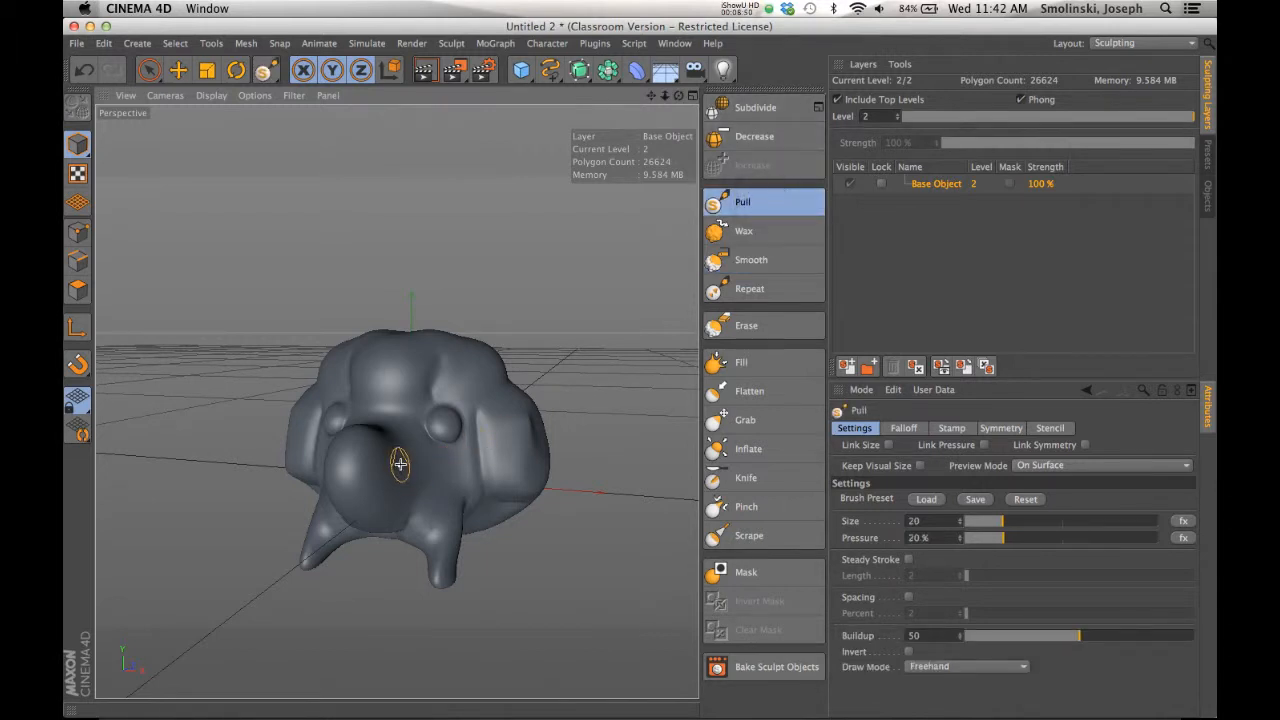
drag(665, 101, 414, 497)
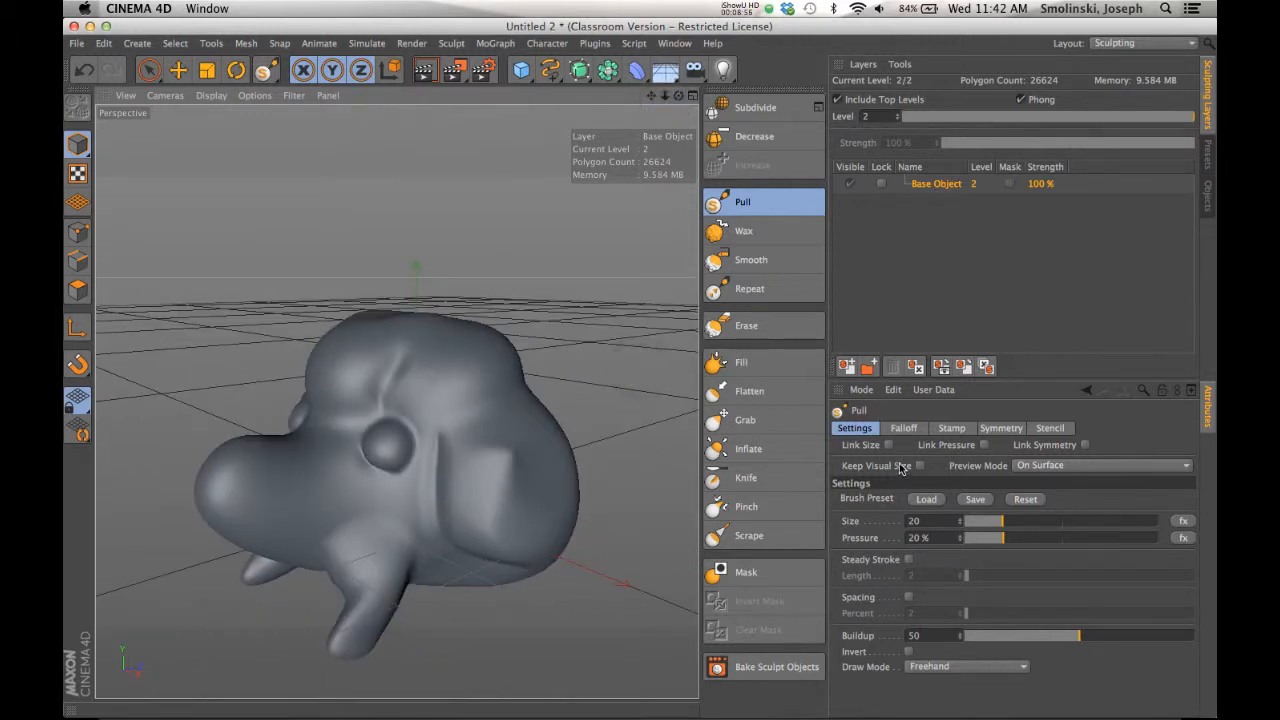
click(1001, 428)
click(876, 514)
click(860, 430)
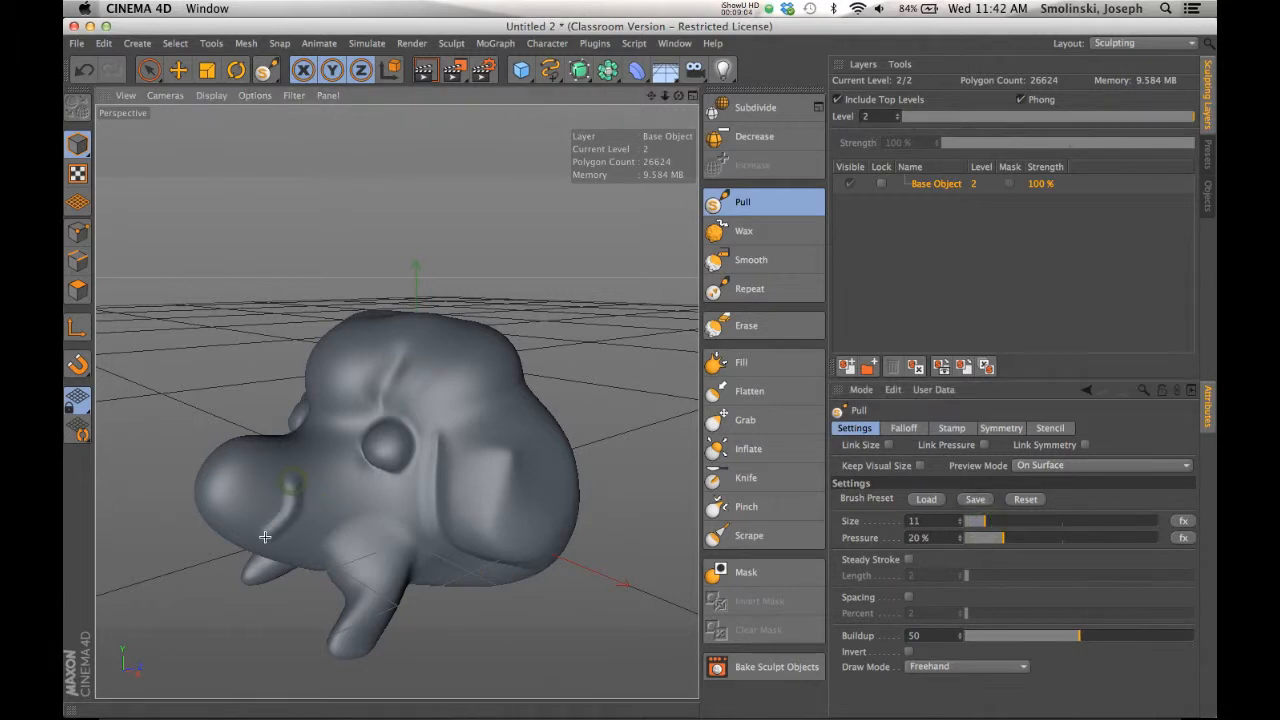
- Undo the thick wrinkle trial and pull thin wrinkle ridges along the side of the snout with brush size 5 and 10.2% pressure
drag(325, 484, 302, 542)
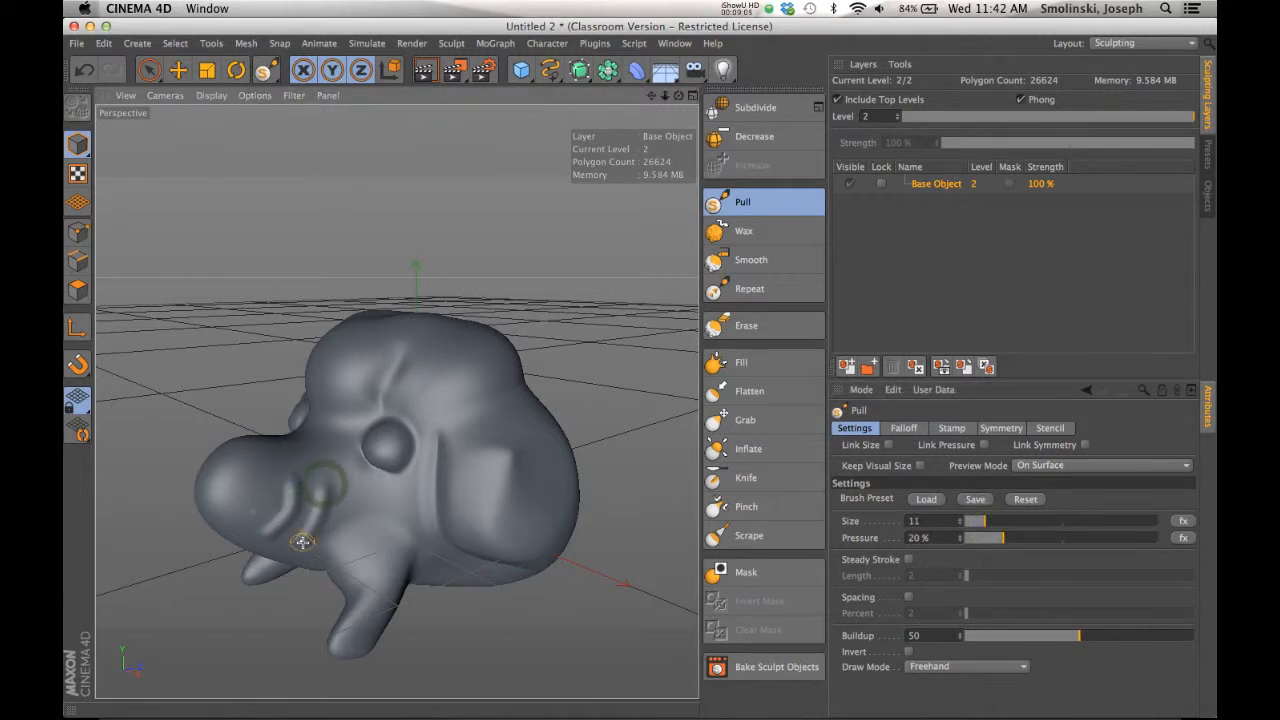
key(super+z)
mouse_move(976, 527)
mouse_down()
mouse_move(970, 540)
mouse_move(983, 540)
mouse_up()
mouse_move(263, 524)
mouse_down()
mouse_move(285, 485)
mouse_move(297, 522)
mouse_up()
drag(334, 461, 330, 539)
alt+drag(325, 480, 414, 497)
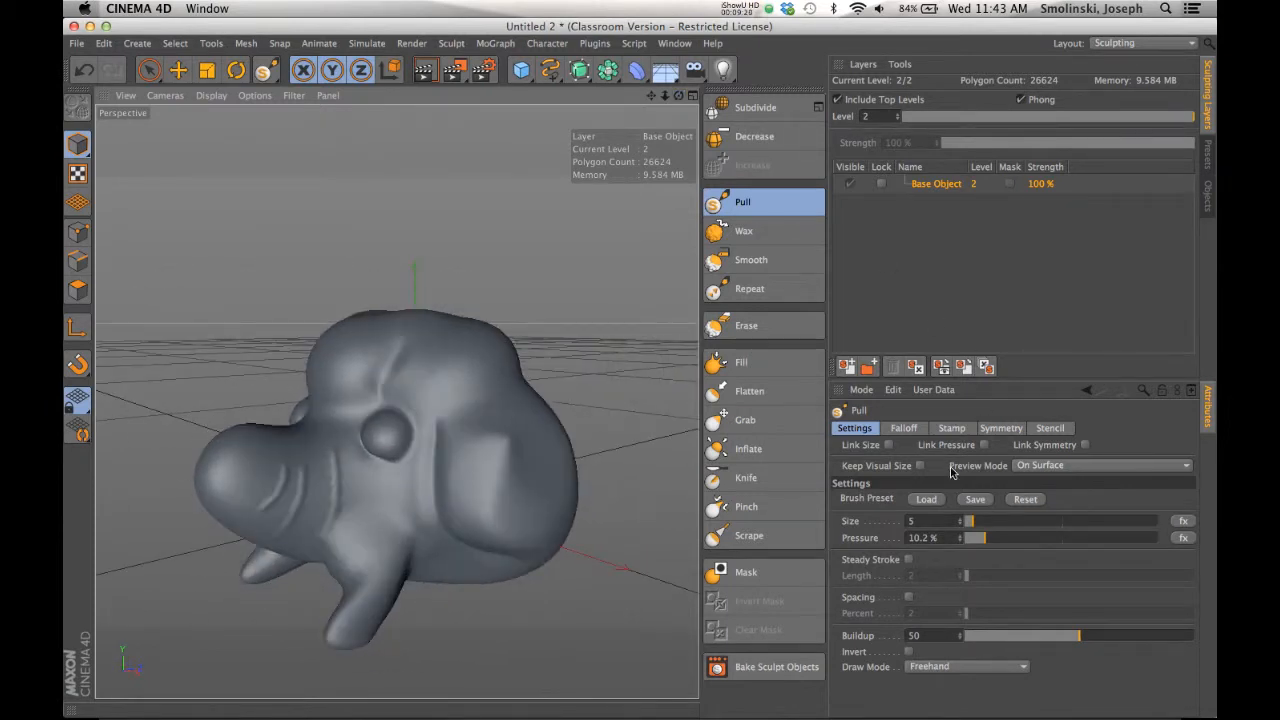
- Soften the snout wrinkles and the lower side of the face using the Smooth brush at size 59 and 50.1% pressure
click(752, 260)
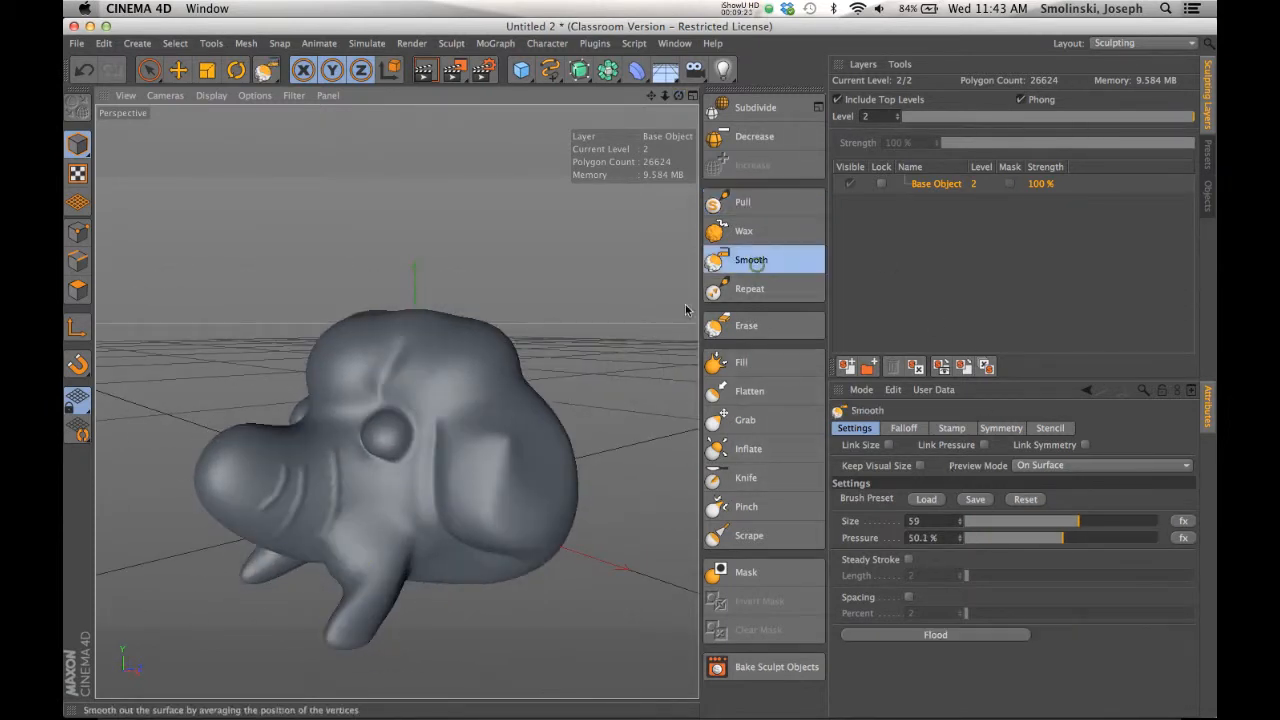
click(310, 498)
click(342, 481)
click(293, 495)
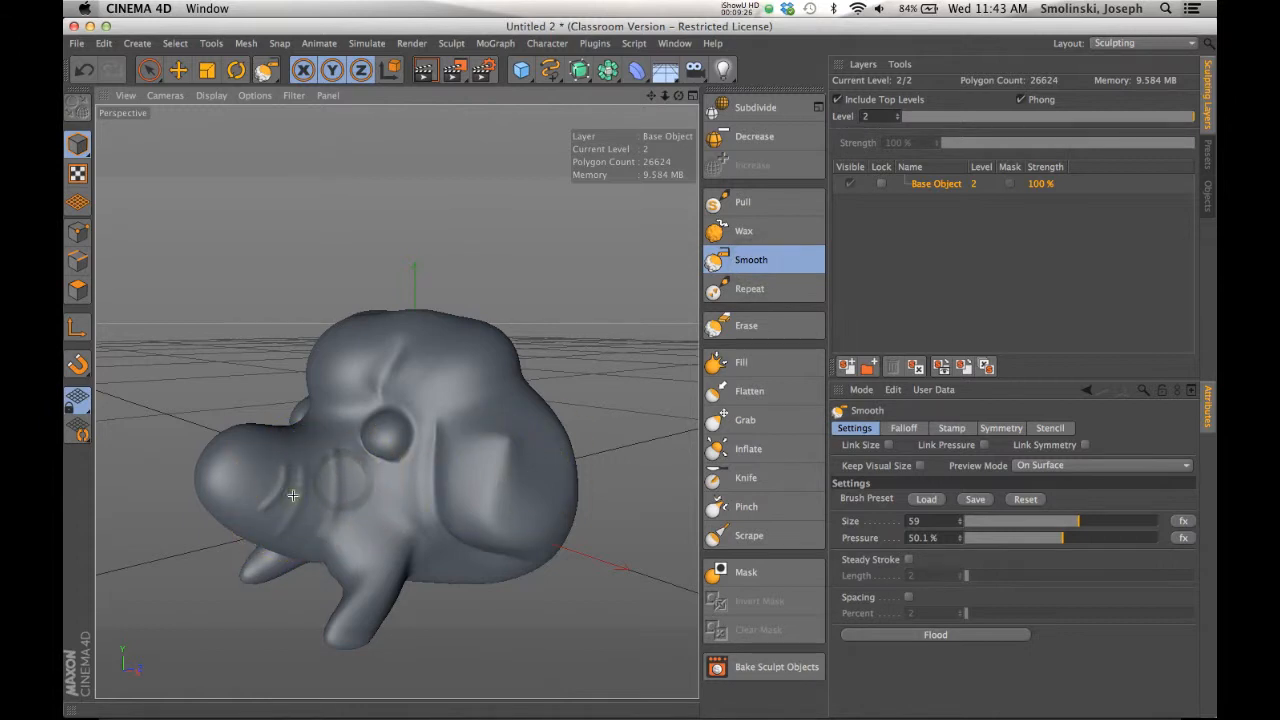
mouse_move(679, 106)
mouse_down()
mouse_move(662, 250)
mouse_move(622, 330)
mouse_move(640, 366)
mouse_move(569, 348)
mouse_up()
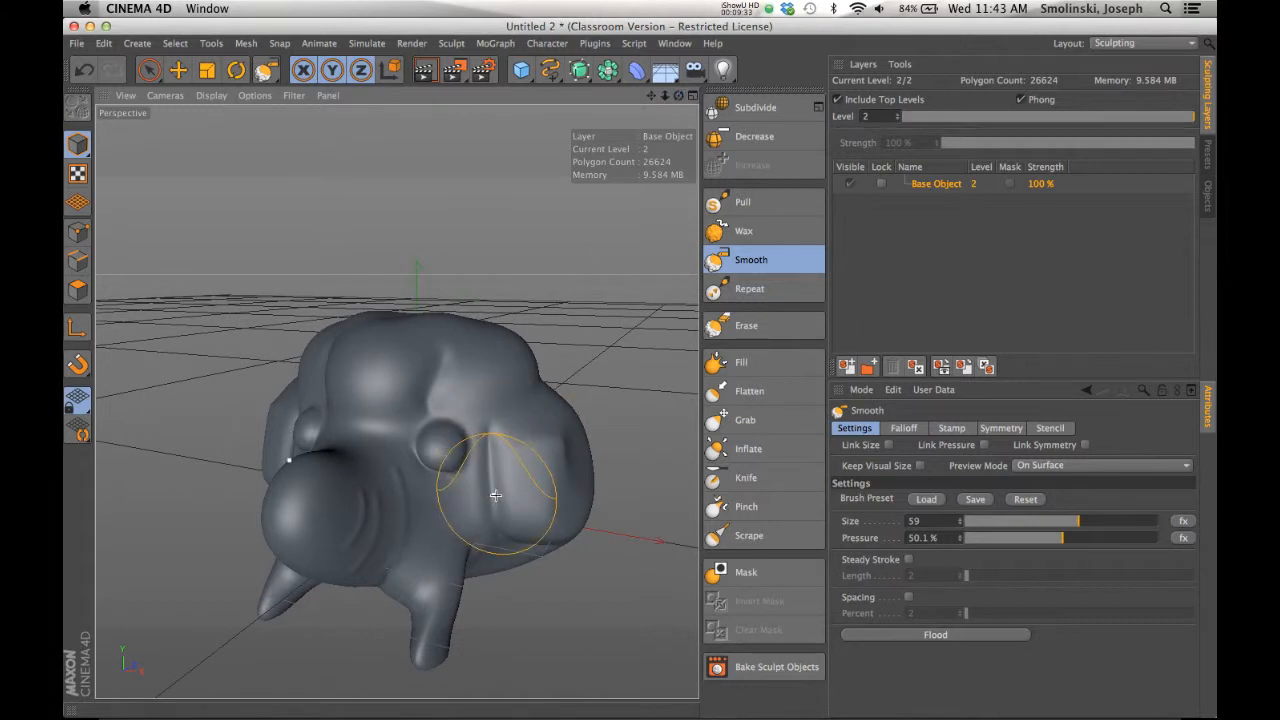
mouse_move(383, 556)
mouse_down()
mouse_move(366, 509)
mouse_move(523, 457)
mouse_move(571, 491)
mouse_up()
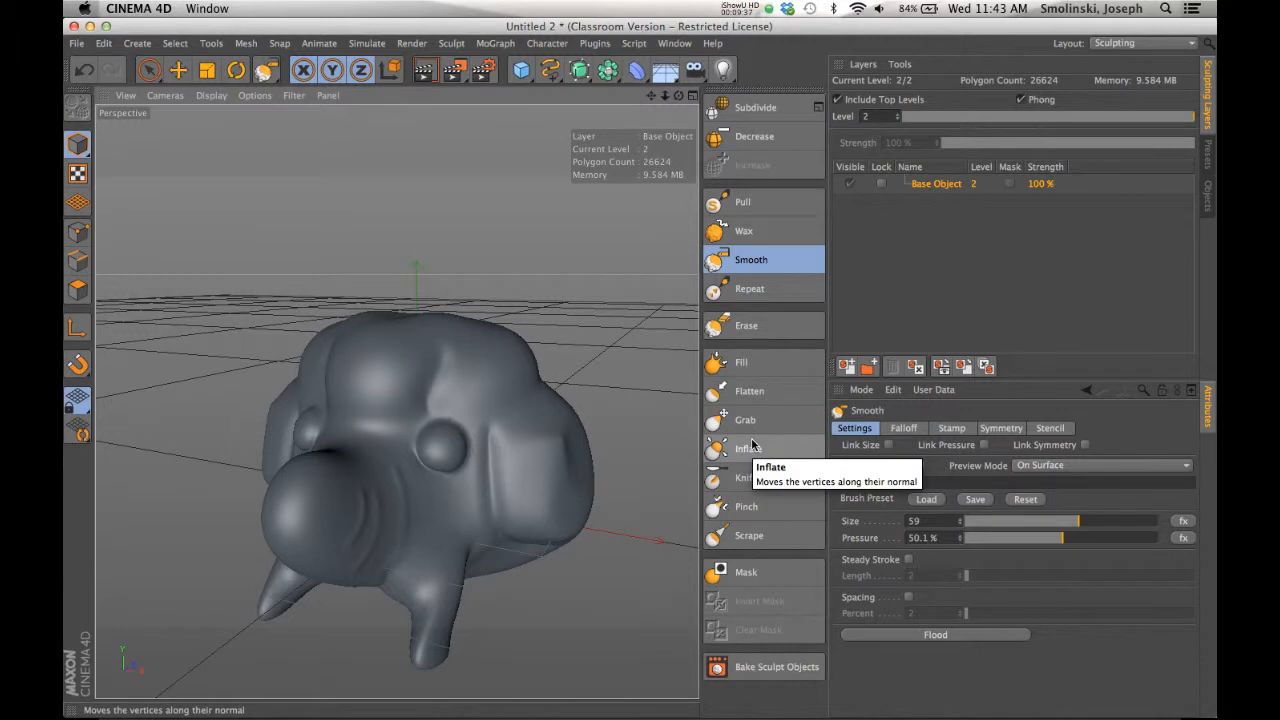
- Load the skin_03 stamp from the Organic sculpt brush presets into the Pull brush and show the brush's size and pressure settings
click(742, 203)
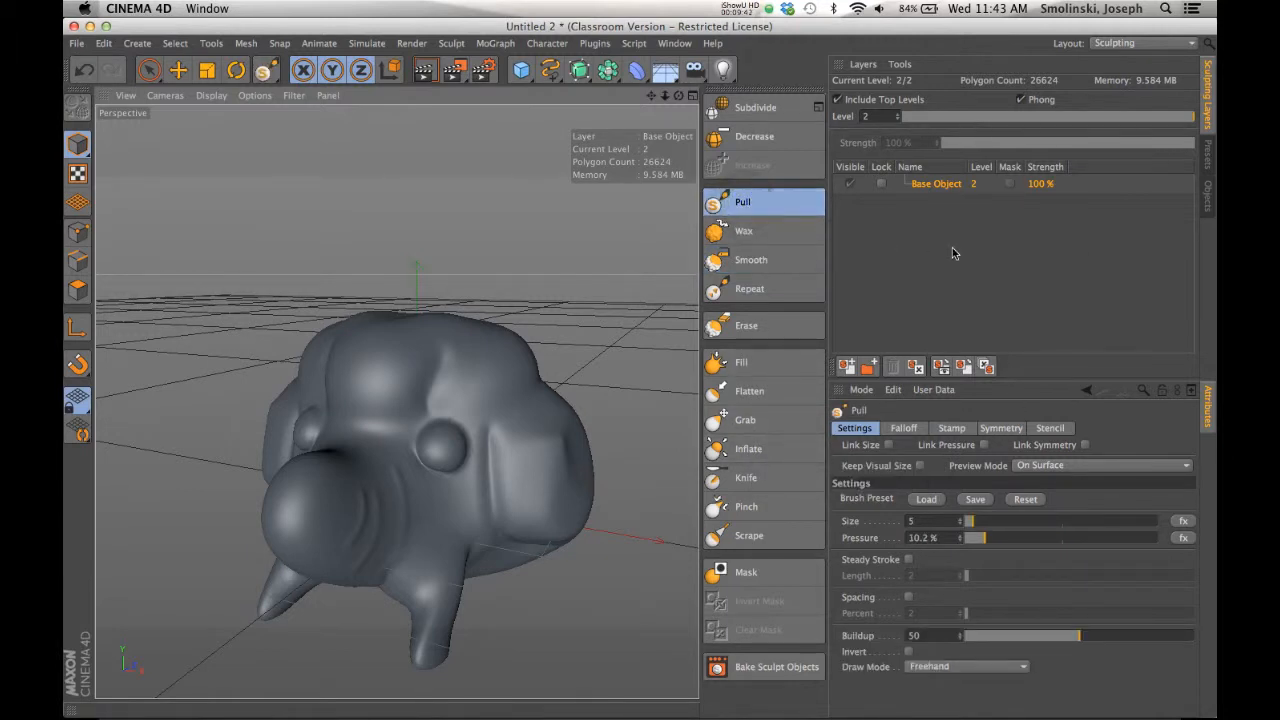
click(963, 429)
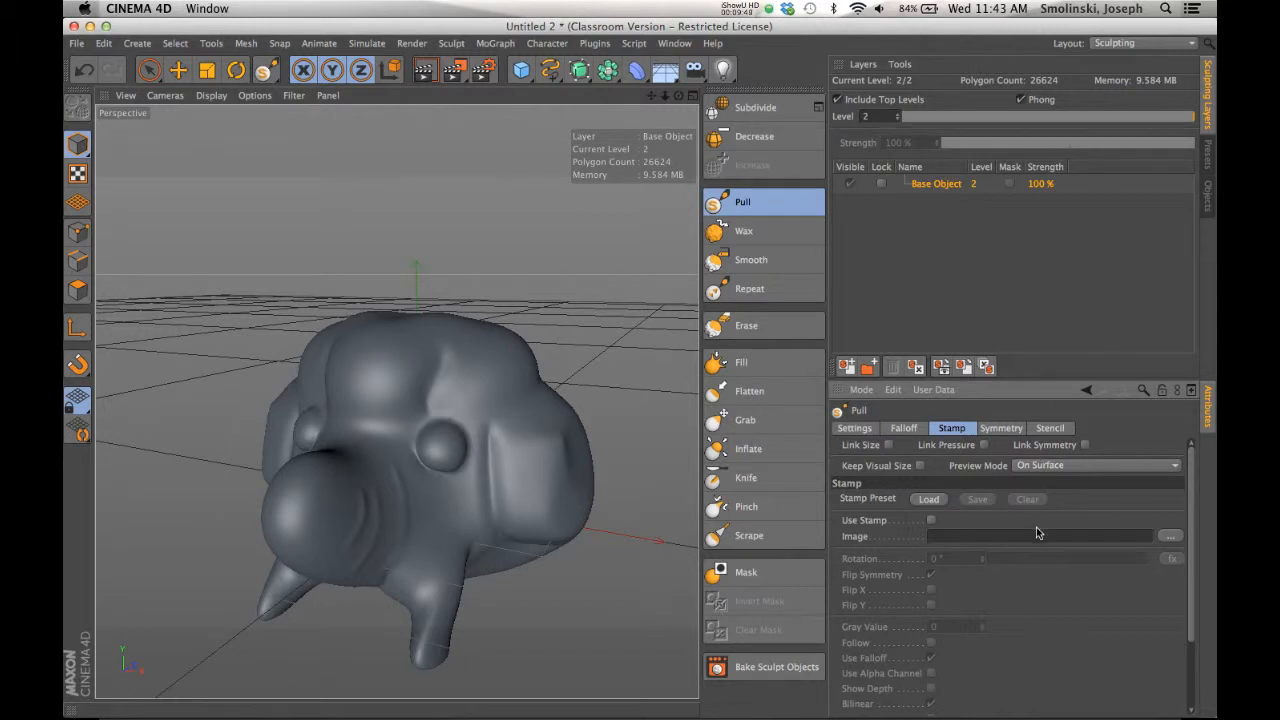
click(1207, 172)
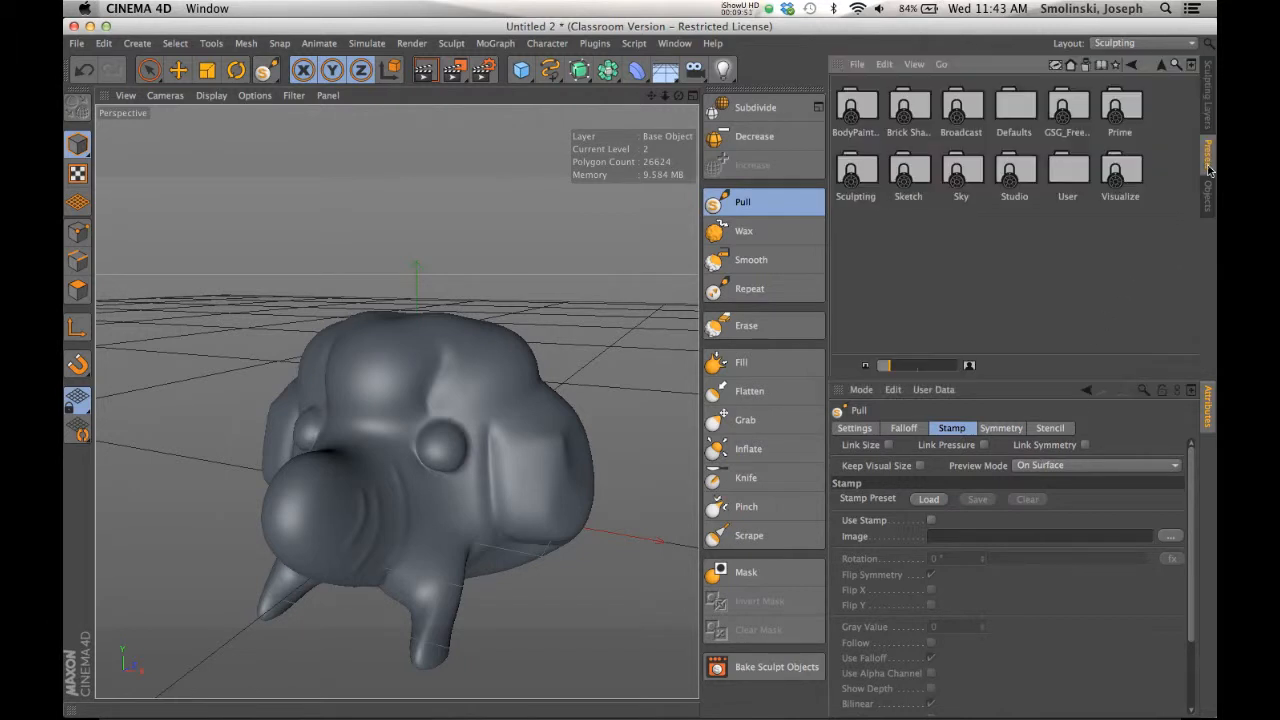
double_click(866, 174)
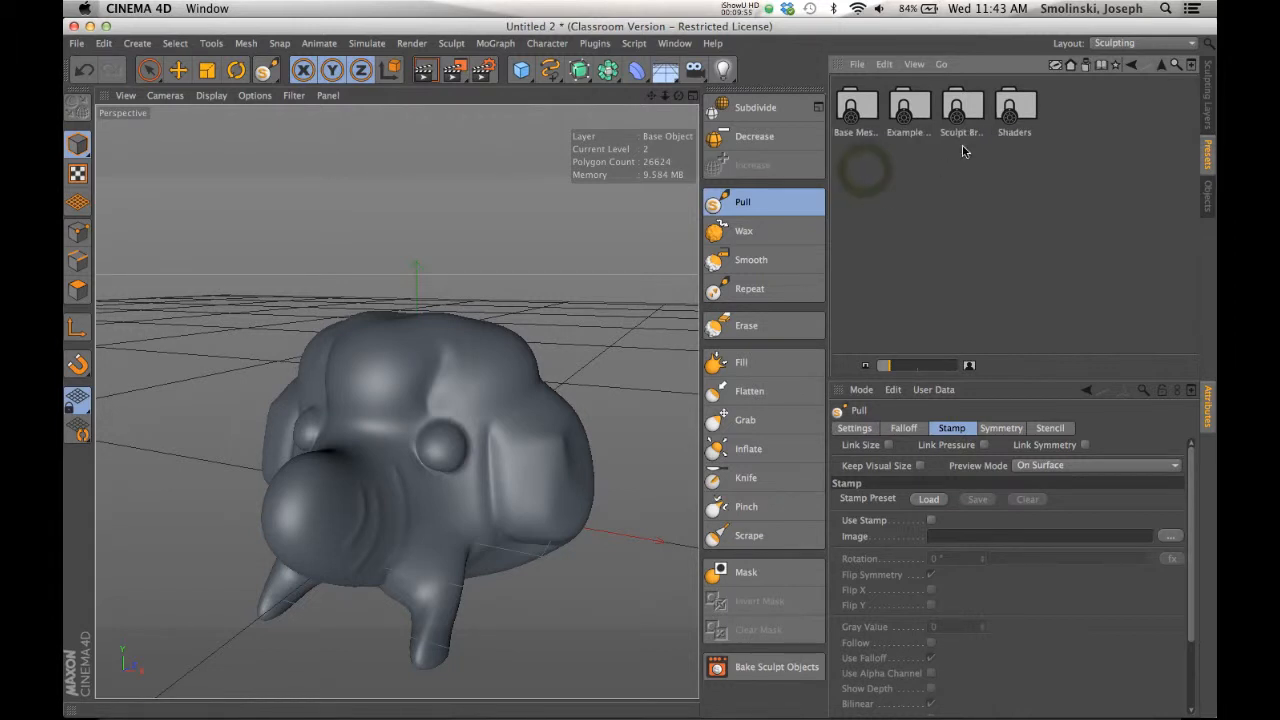
double_click(971, 110)
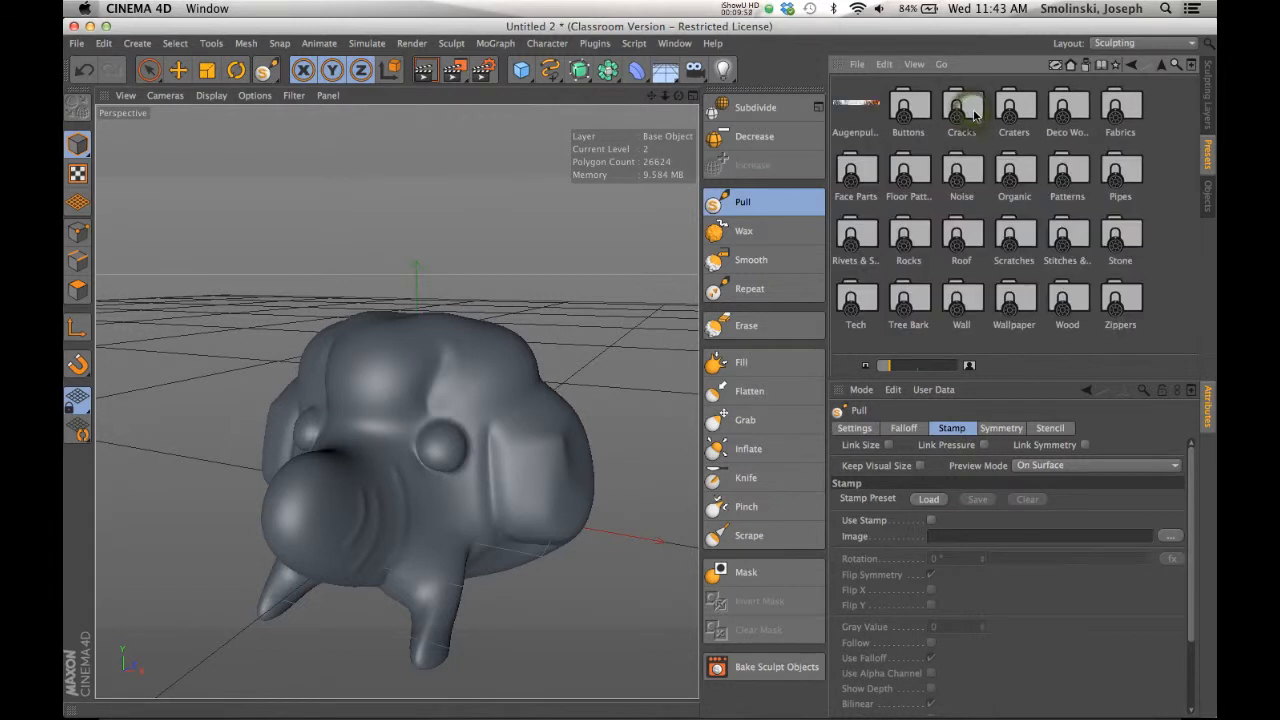
double_click(1024, 181)
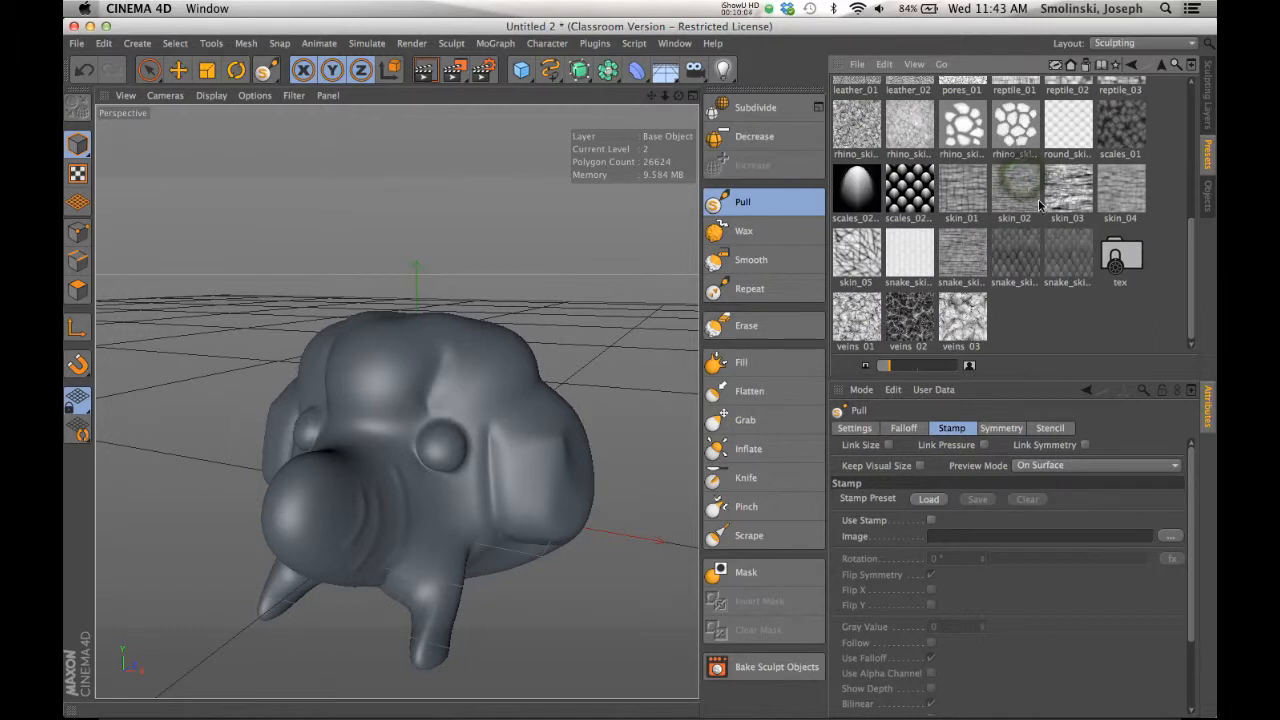
click(1068, 204)
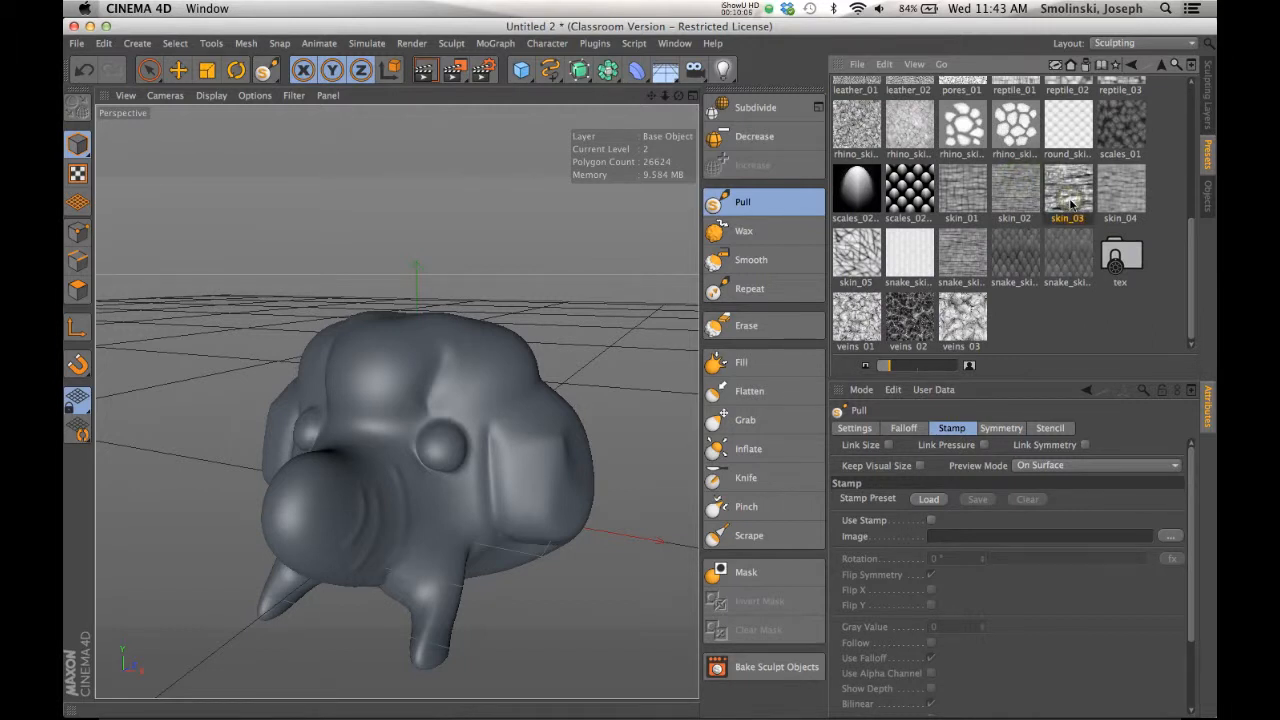
double_click(1068, 190)
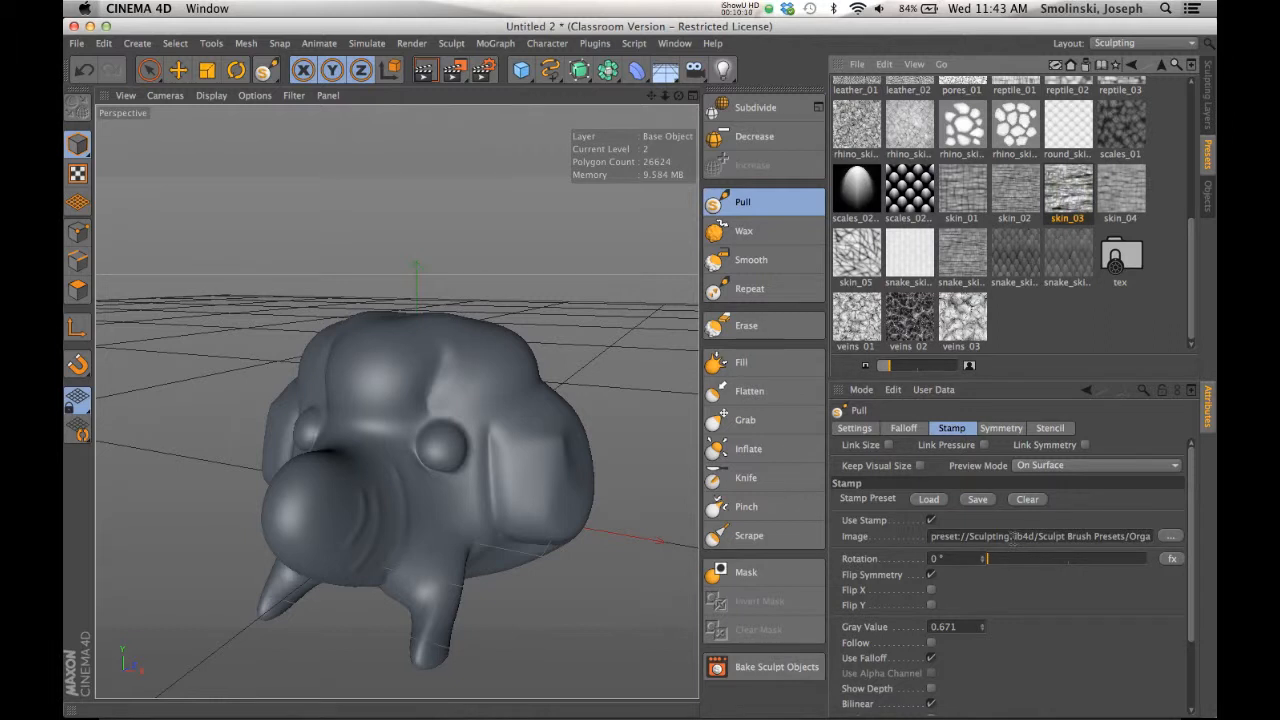
click(766, 203)
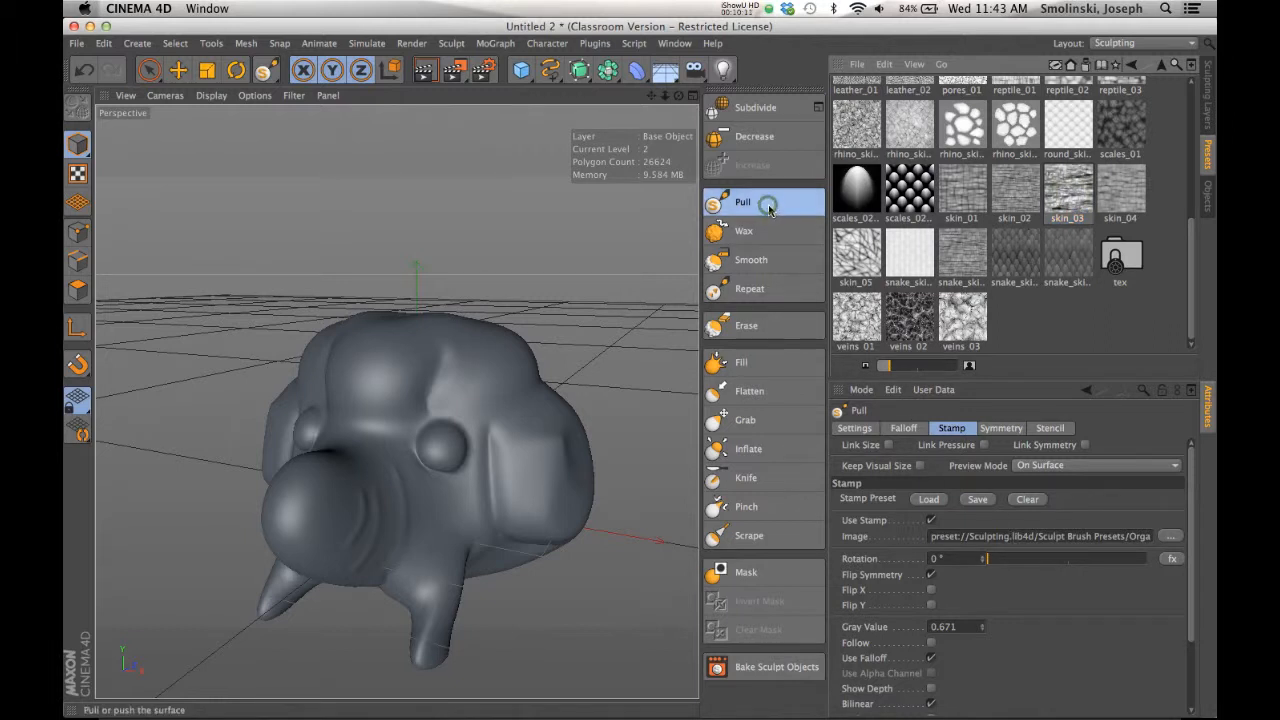
click(858, 430)
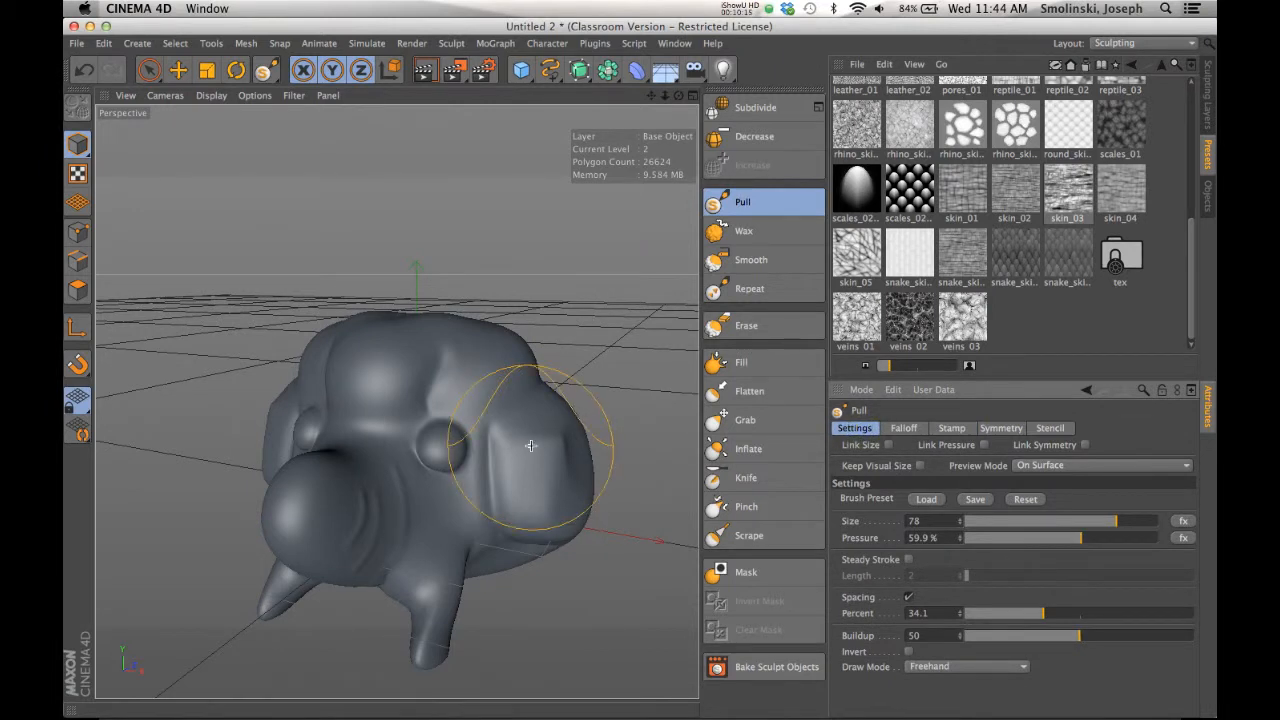
- Stamp the skin_03 texture onto the side of the head behind the eye with the size 78 Pull brush, raising pressure to 100%
mouse_move(512, 422)
mouse_down()
mouse_move(490, 368)
mouse_move(499, 416)
mouse_up()
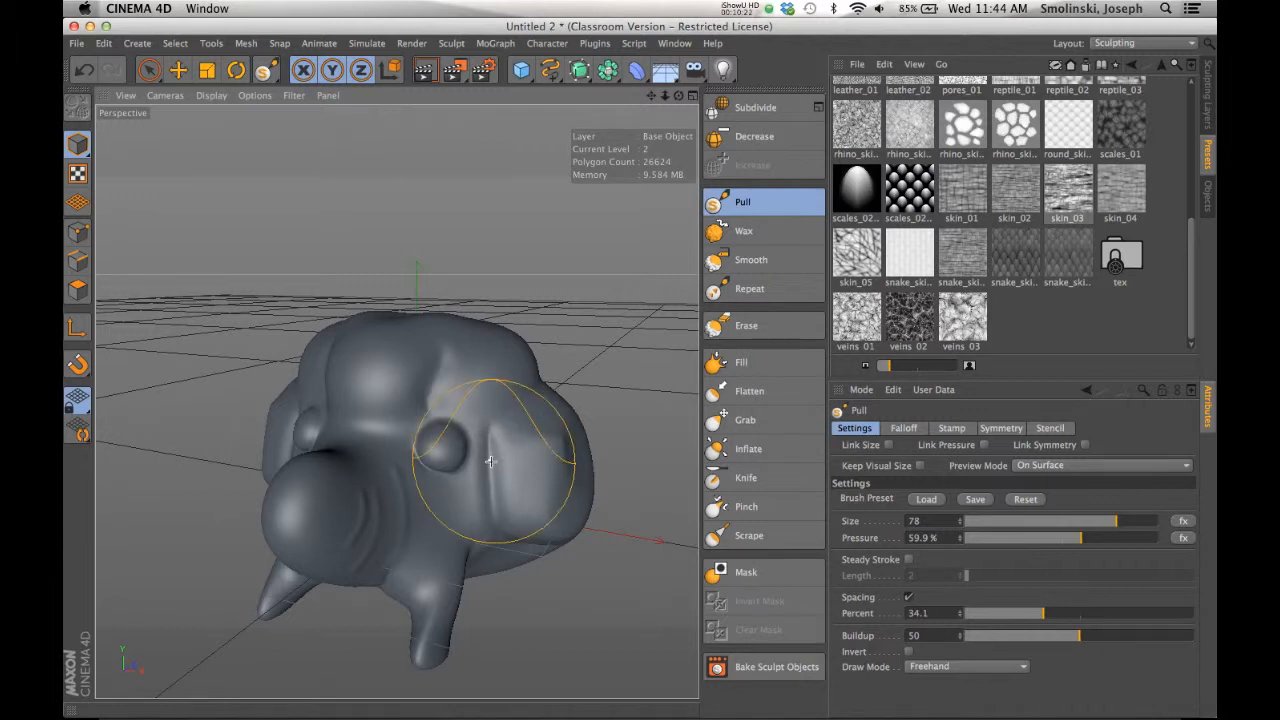
click(526, 478)
drag(541, 485, 532, 480)
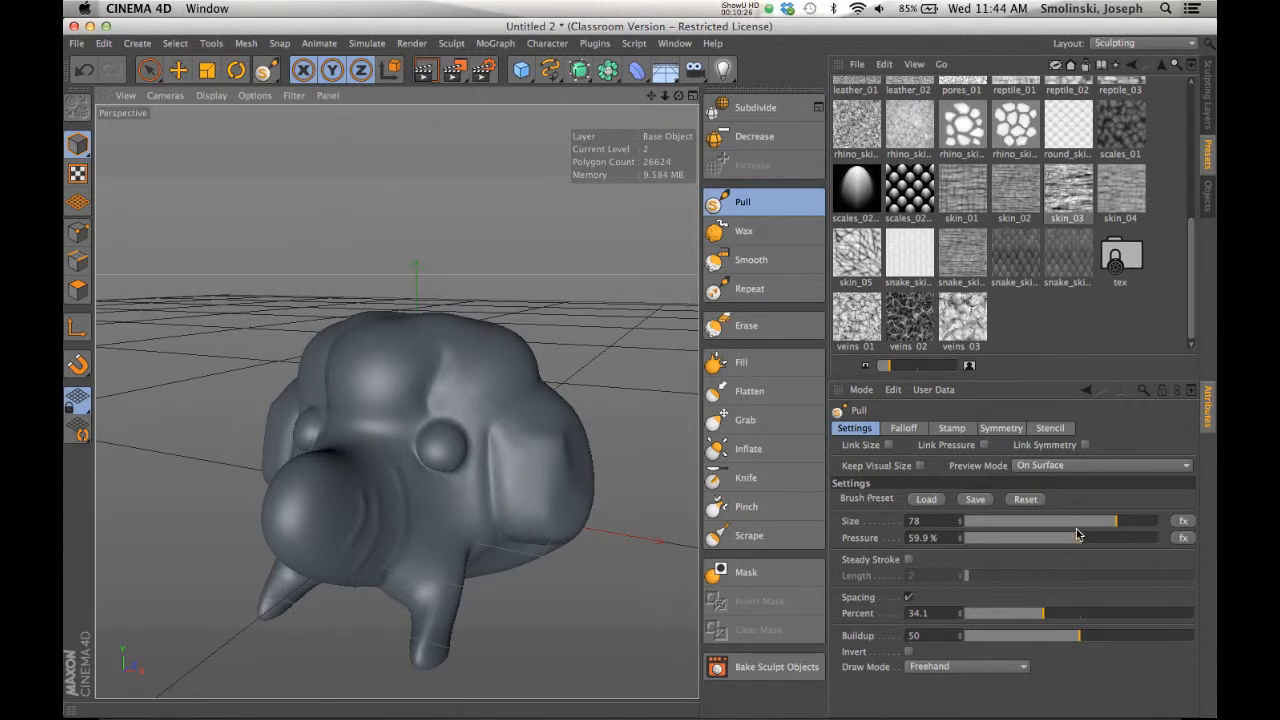
drag(1083, 539, 1159, 539)
drag(539, 470, 538, 493)
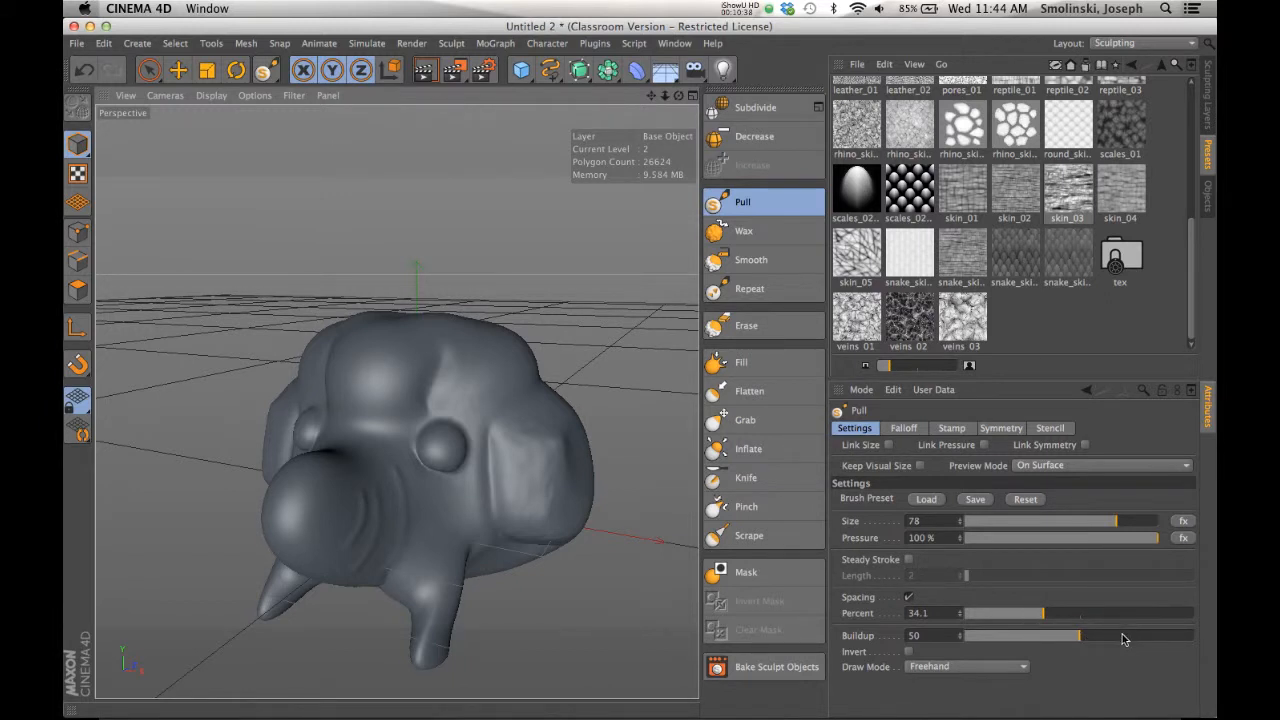
- Deepen the skin texture behind and above the eye with the Pull brush, using buildup 86 and then pressure 150%
mouse_move(1126, 639)
mouse_down()
mouse_move(1110, 637)
mouse_move(1161, 637)
mouse_up()
mouse_move(514, 472)
mouse_down()
mouse_move(534, 467)
mouse_move(527, 492)
mouse_up()
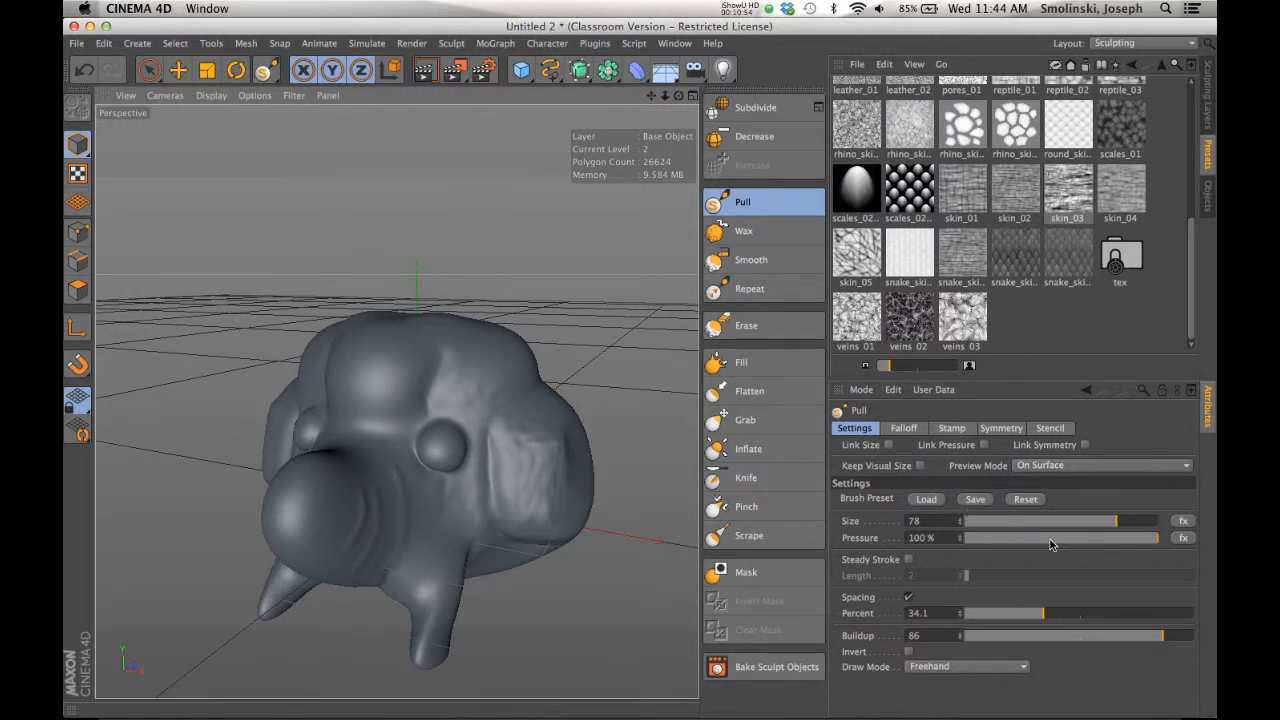
double_click(918, 537)
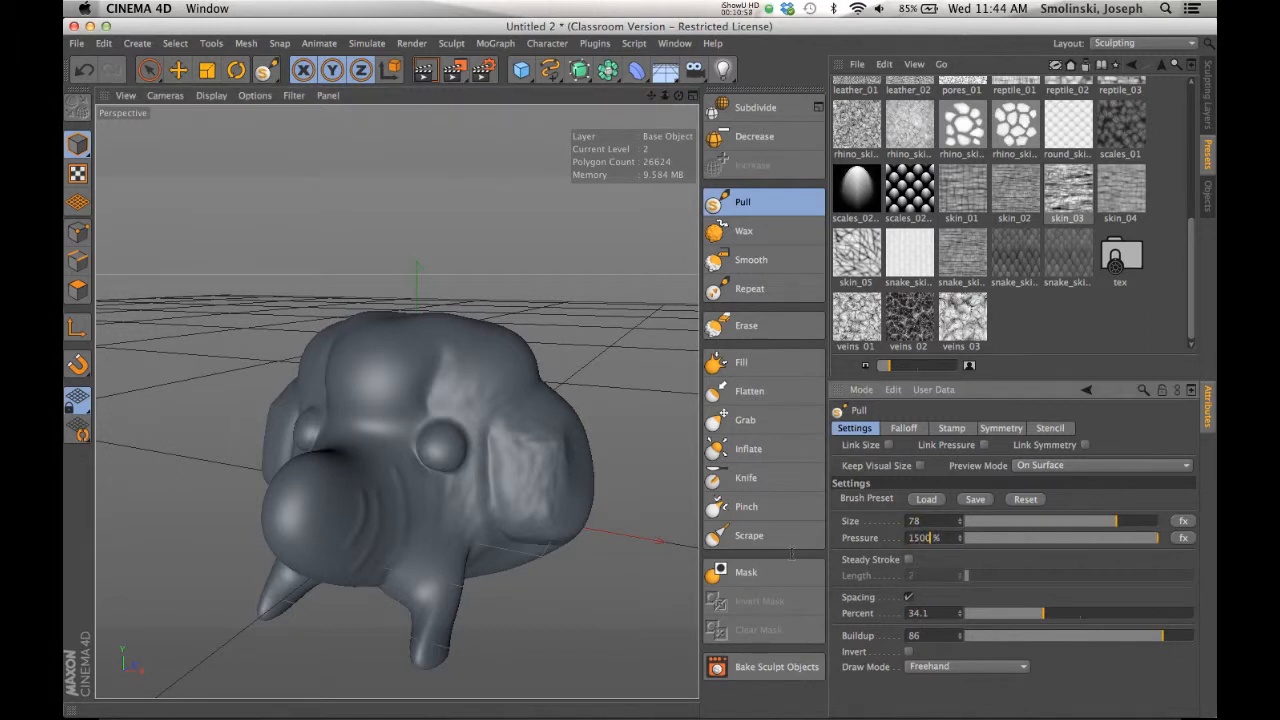
mouse_move(531, 457)
mouse_down()
mouse_move(548, 484)
mouse_move(522, 460)
mouse_move(540, 455)
mouse_up()
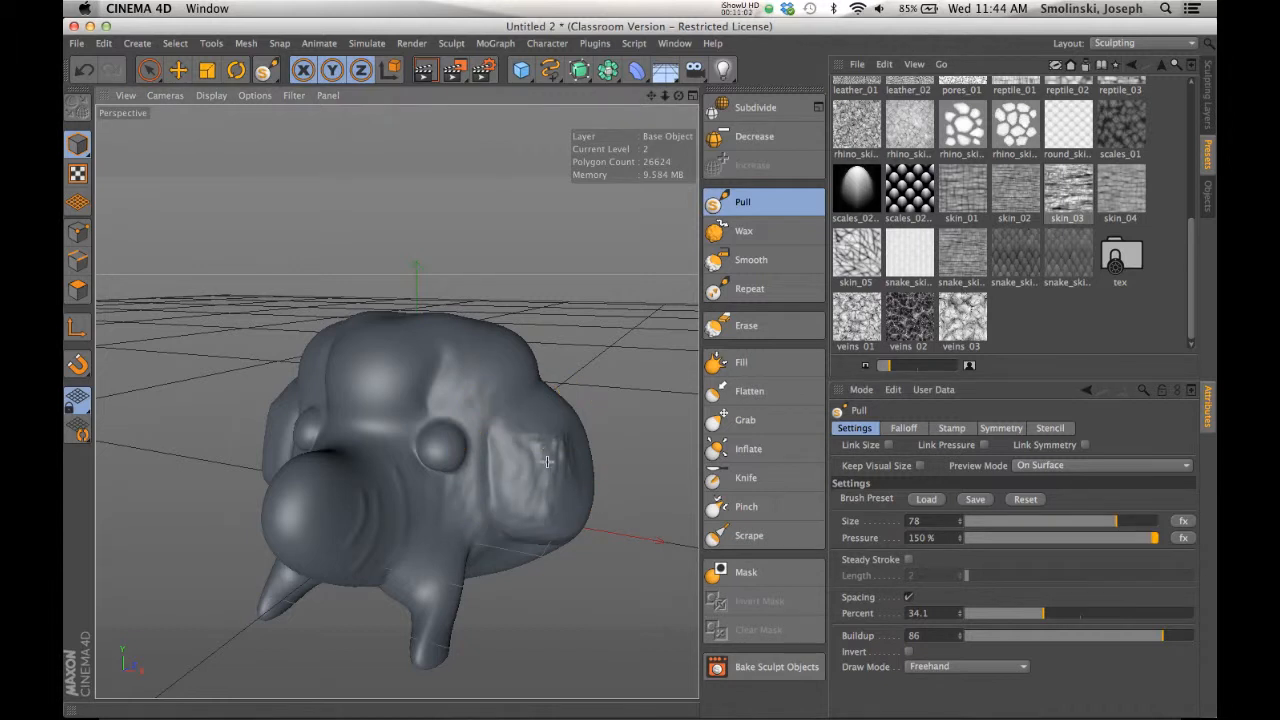
drag(484, 356, 480, 392)
- Load the scales_02 pattern stamp preset and pull scale bumps across the forehead and top of the head
drag(681, 96, 640, 365)
click(915, 193)
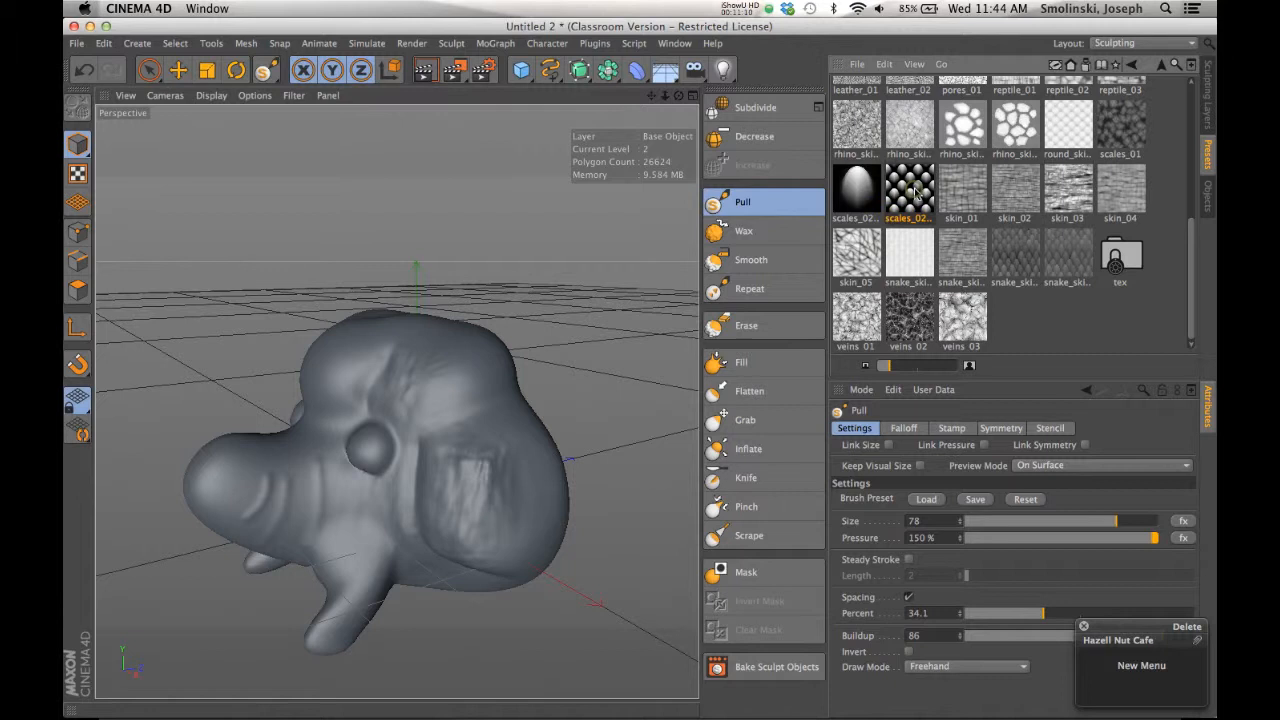
double_click(915, 193)
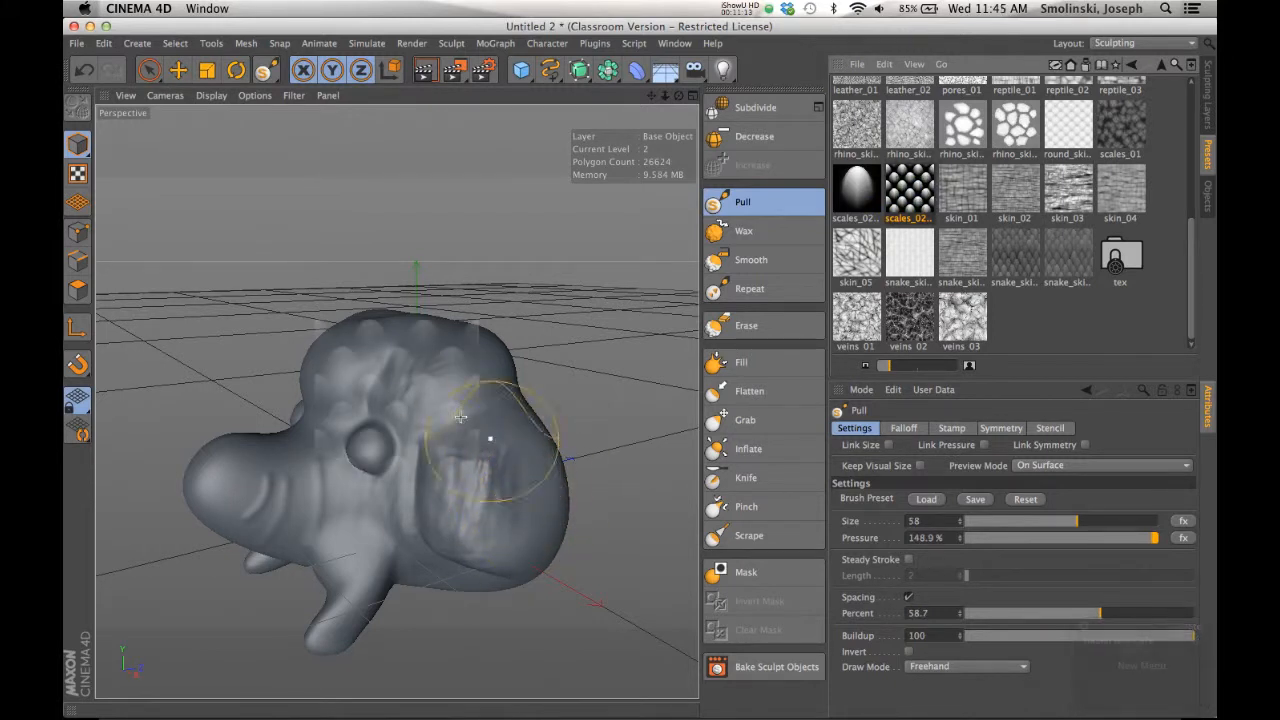
mouse_move(425, 380)
mouse_down()
mouse_move(405, 372)
mouse_move(438, 376)
mouse_move(438, 355)
mouse_move(492, 340)
mouse_up()
mouse_move(680, 96)
mouse_down()
mouse_move(580, 150)
mouse_move(715, 160)
mouse_move(755, 110)
mouse_up()
mouse_move(638, 368)
mouse_down()
mouse_move(420, 375)
mouse_move(410, 390)
mouse_move(510, 370)
mouse_up()
drag(600, 118, 728, 111)
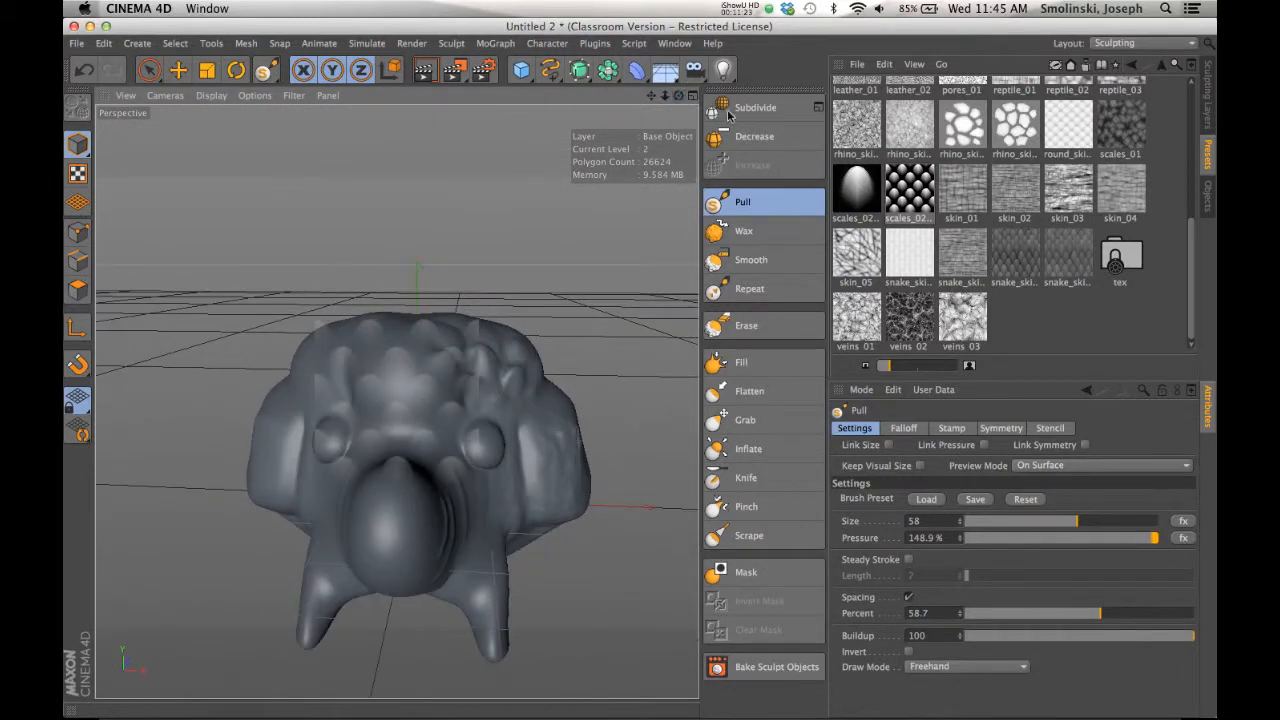
- Switch to the Smooth brush and display the scene's object list with the creature's textured side in view
click(765, 260)
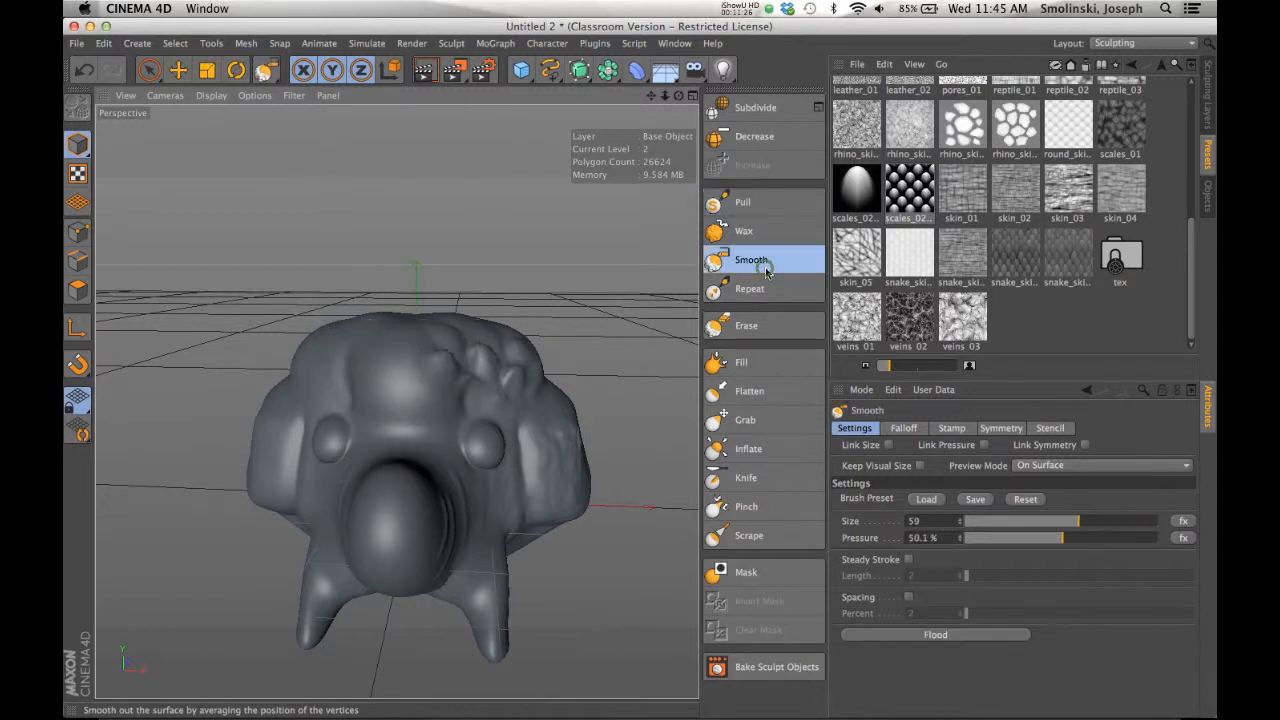
drag(680, 97, 590, 110)
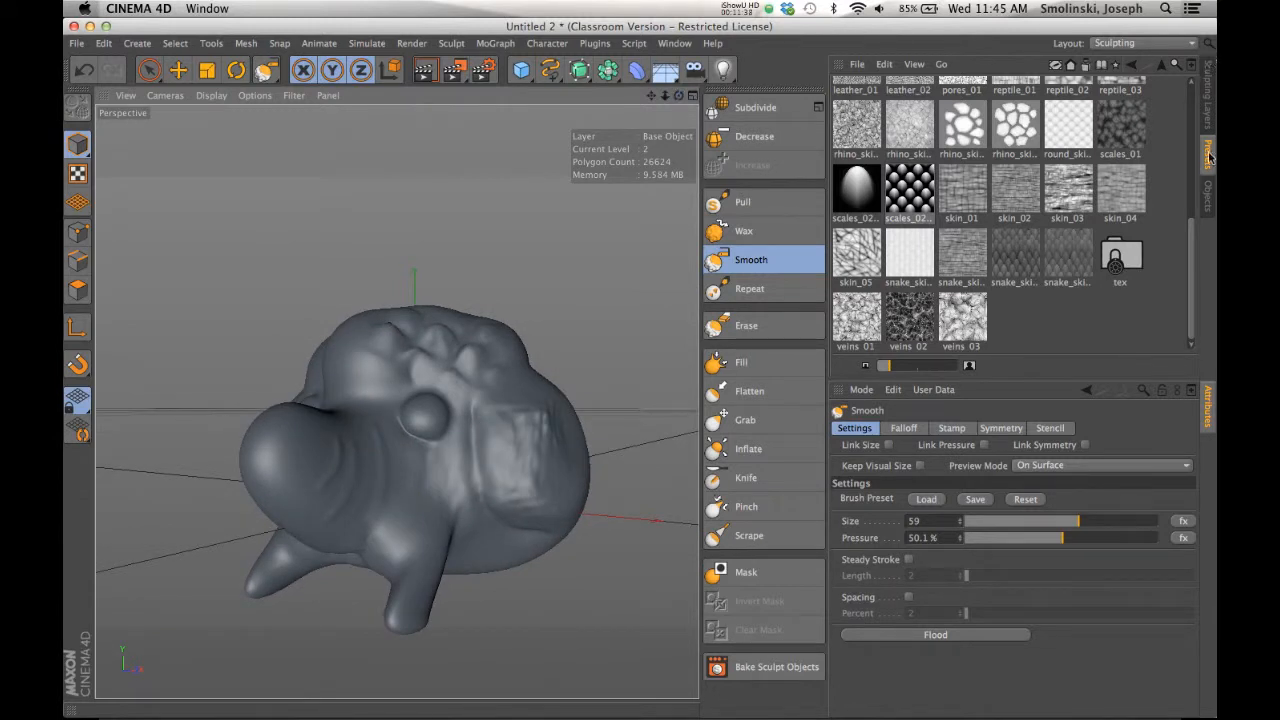
click(1208, 198)
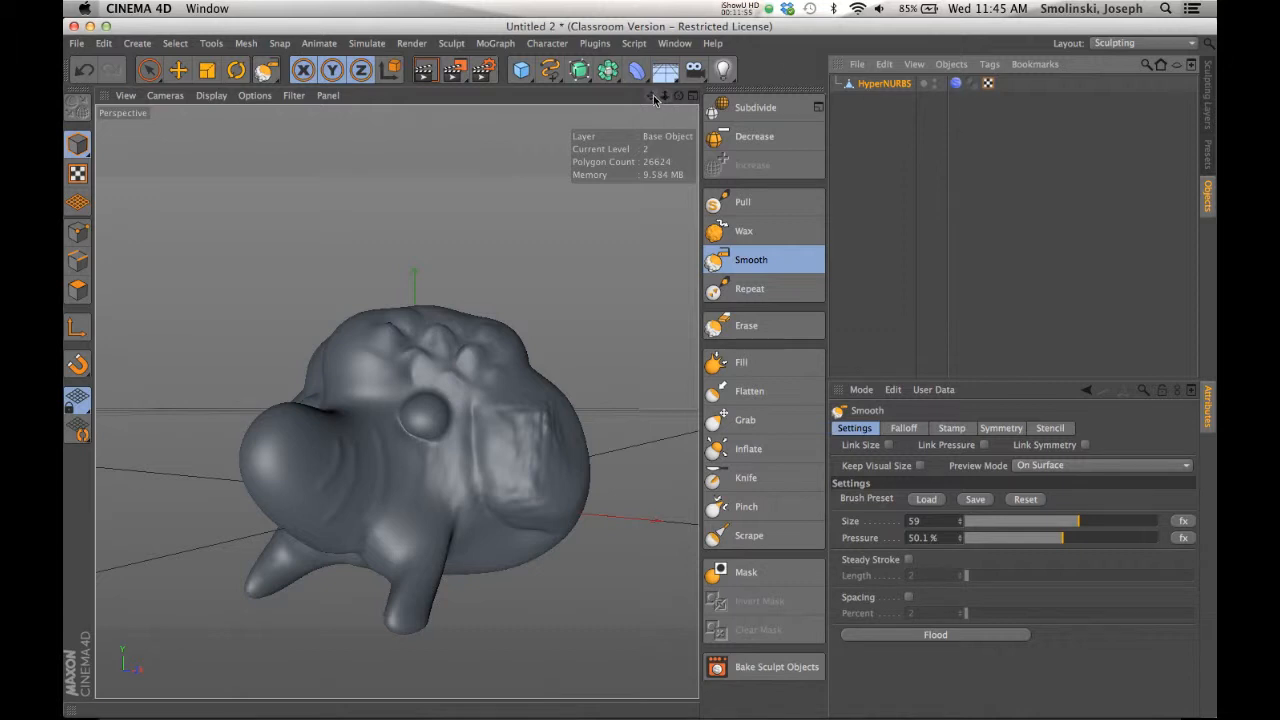
drag(652, 97, 645, 67)
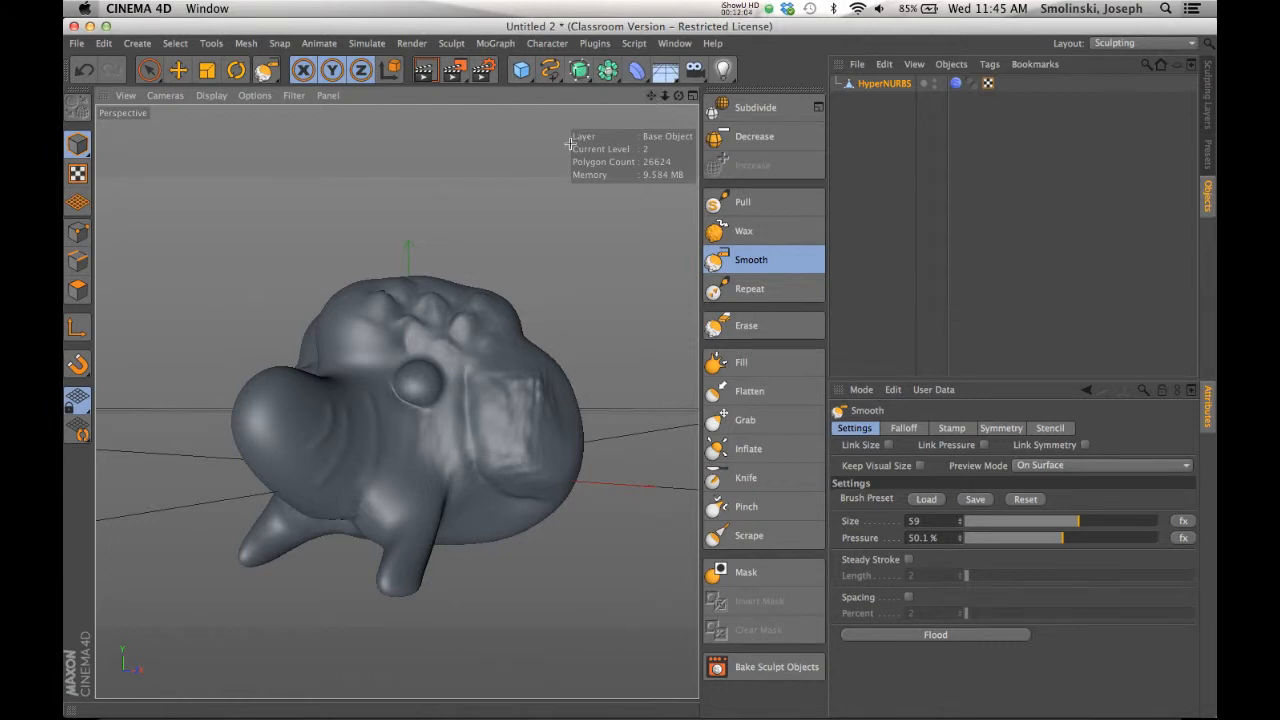
click(745, 9)
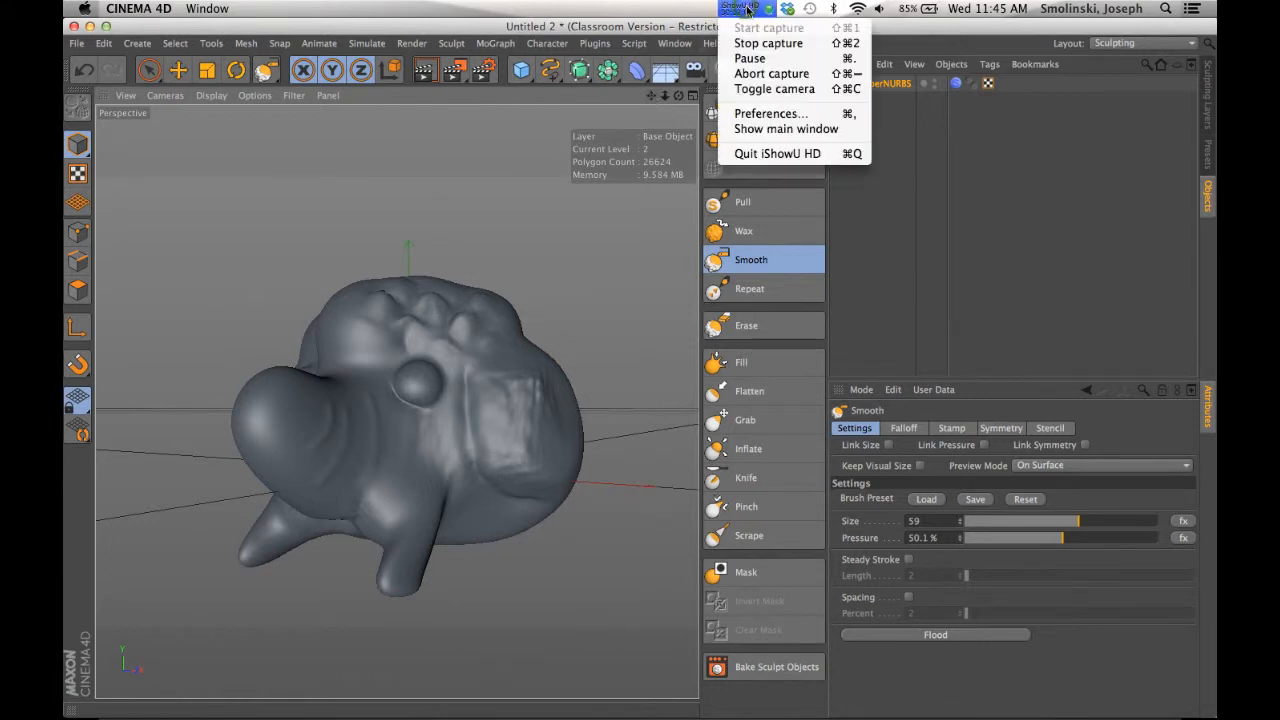